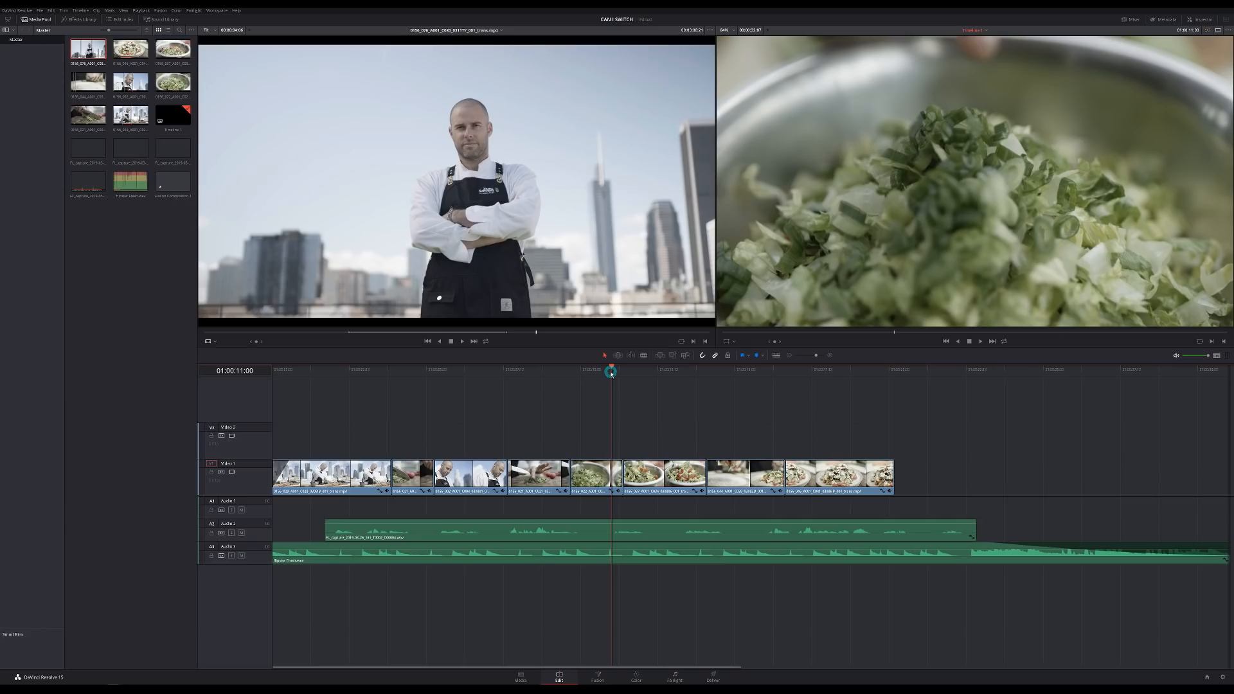
- Combine two adjacent Video 1 clips into Compound Clip 1, then undo it
{"action": "left_click_drag", "start_coordinate": [611, 372], "coordinate": [585, 379]}
{"action": "left_click_drag", "start_coordinate": [549, 419], "coordinate": [619, 477]}
{"action": "right_click", "coordinate": [620, 477]}
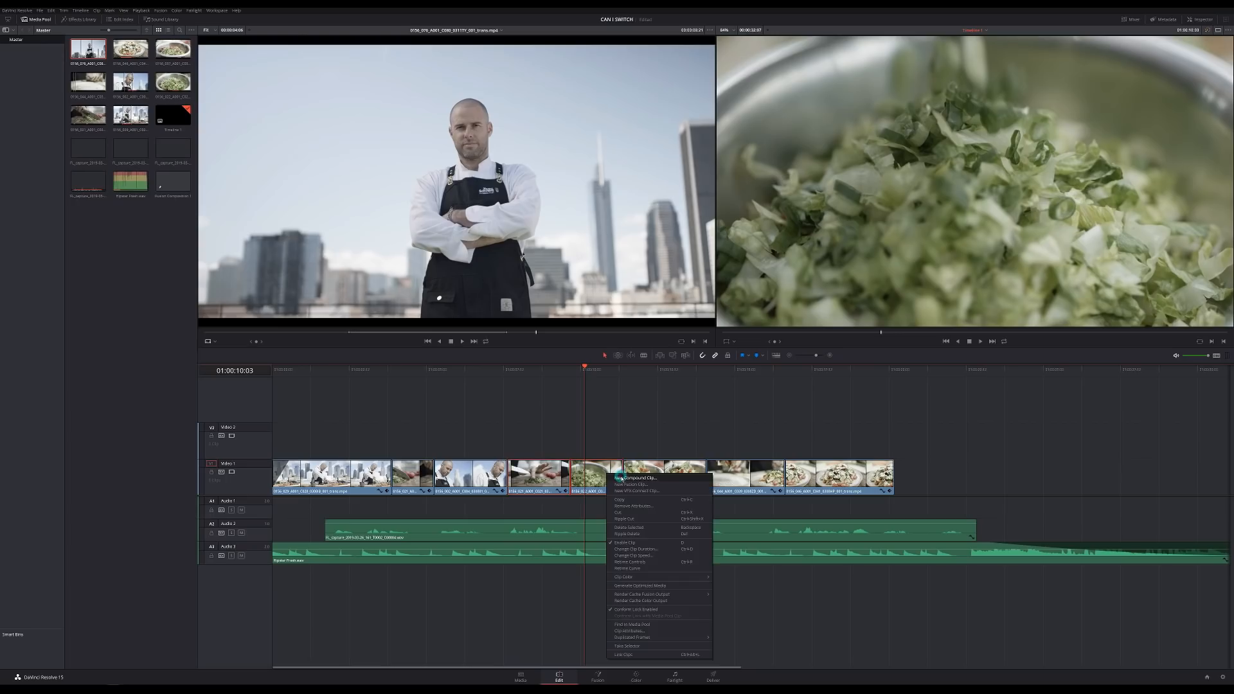
{"action": "left_click", "coordinate": [624, 479]}
{"action": "key", "text": "Return"}
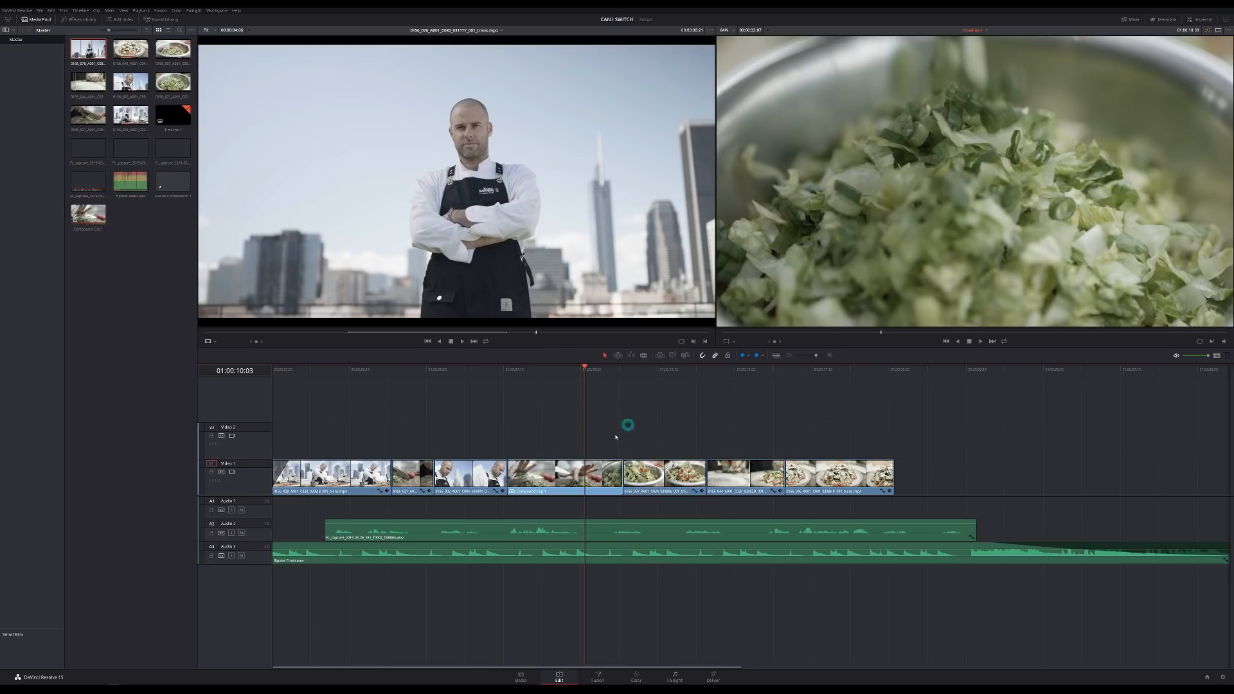
{"action": "key", "text": "ctrl+z"}
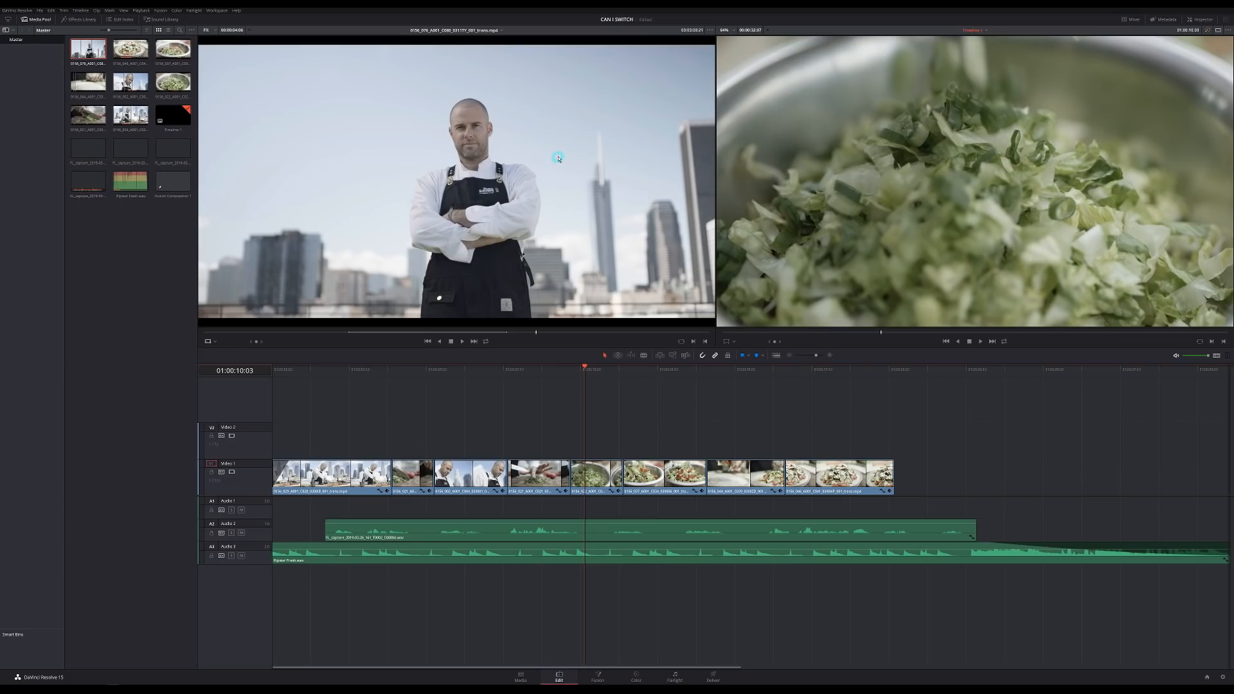
- Preview the salad bowl, salad plate and chef clips, then place the chef shot at V1's end
{"action": "double_click", "coordinate": [176, 94]}
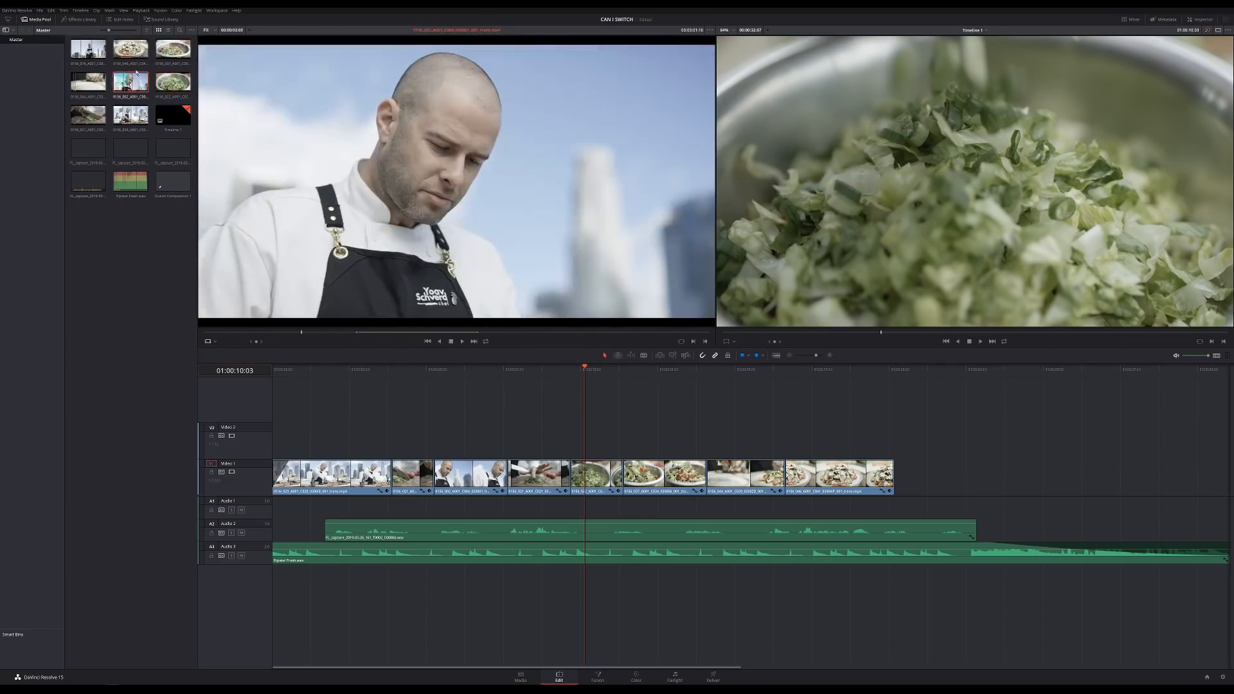
{"action": "double_click", "coordinate": [144, 59]}
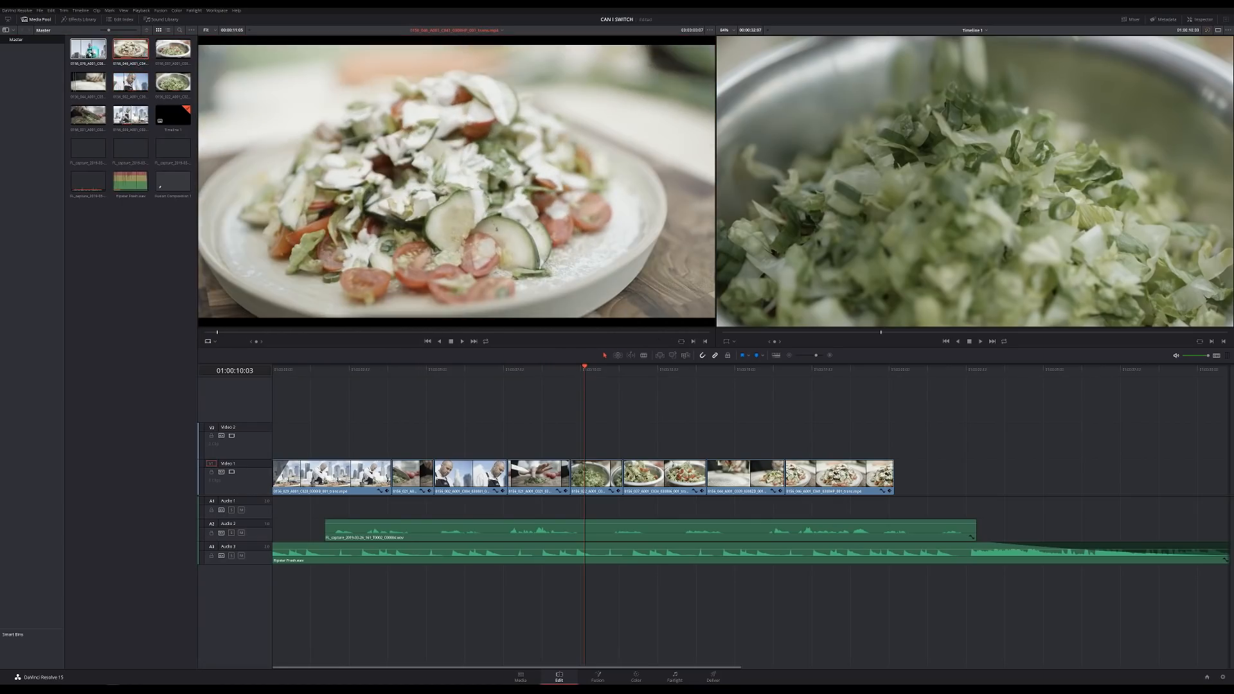
{"action": "double_click", "coordinate": [89, 51]}
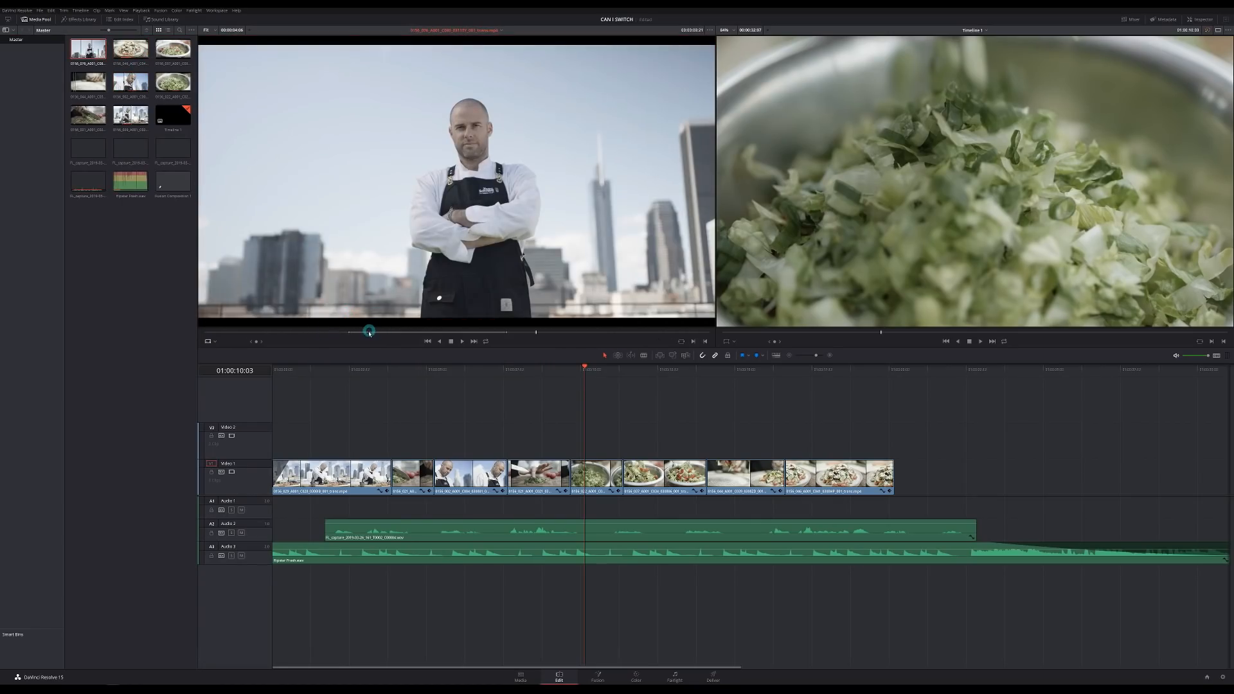
{"action": "left_click_drag", "start_coordinate": [369, 334], "coordinate": [497, 338]}
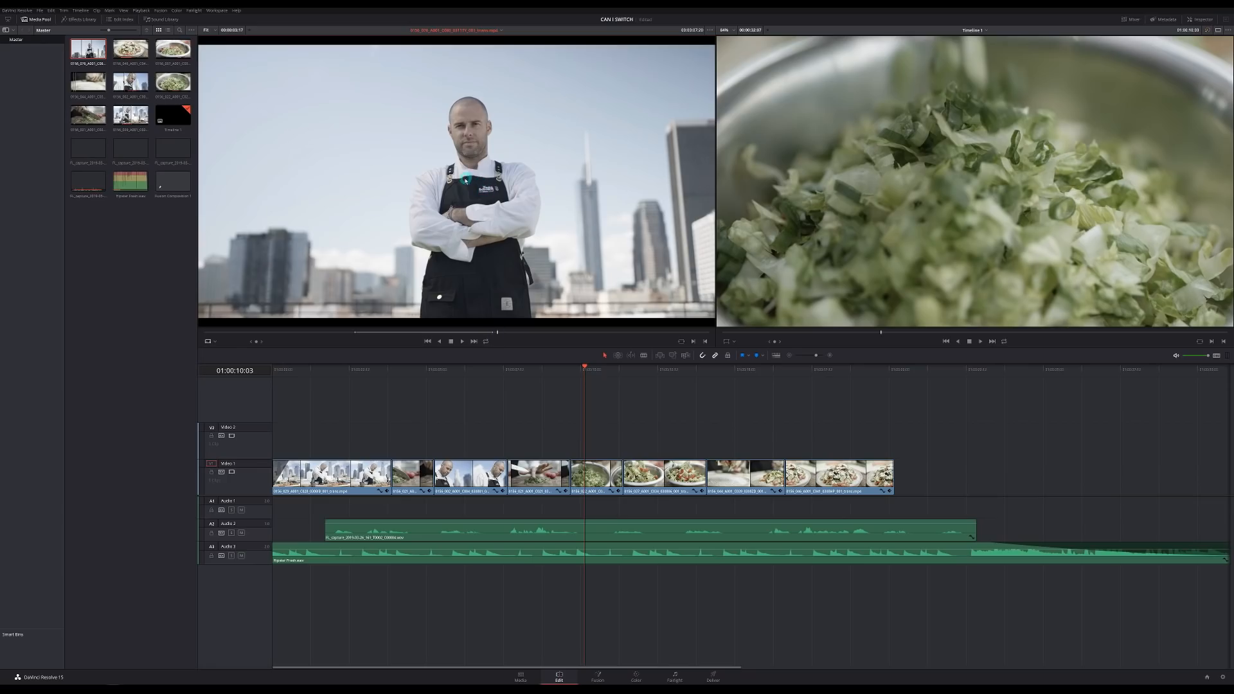
{"action": "left_click_drag", "start_coordinate": [466, 181], "coordinate": [1195, 218]}
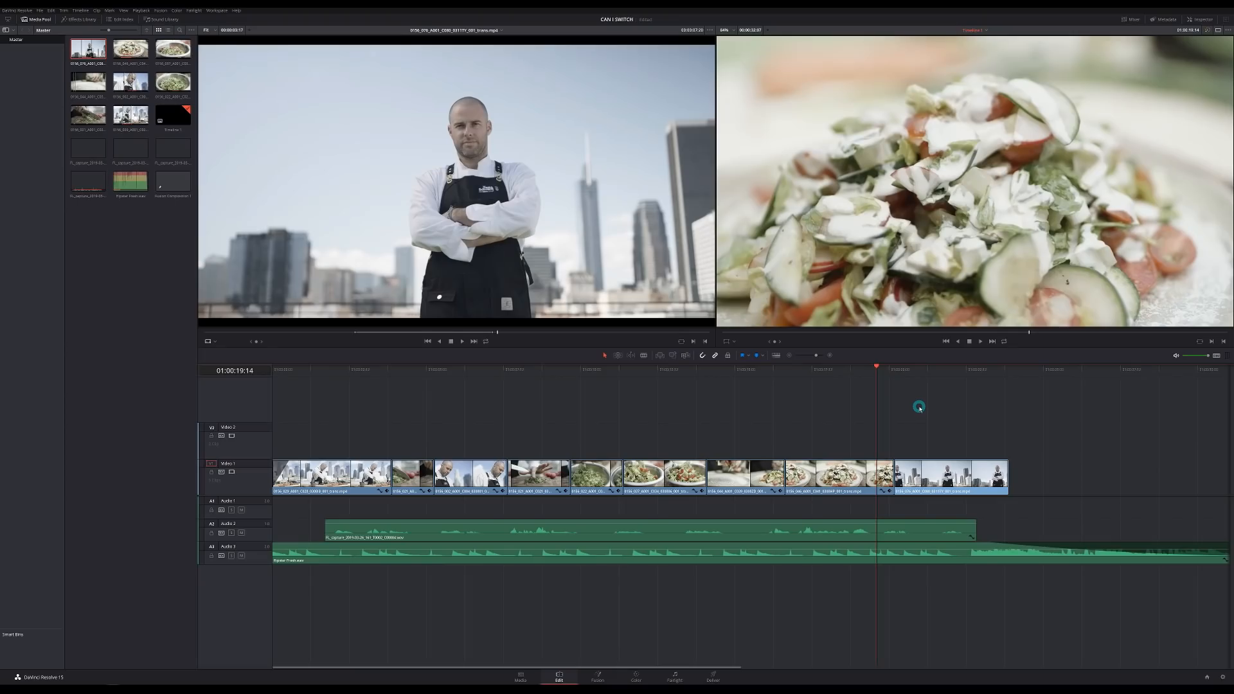
- Play the timeline from about 01:00:19 and park the playhead on the chef shot
{"action": "key", "text": "space"}
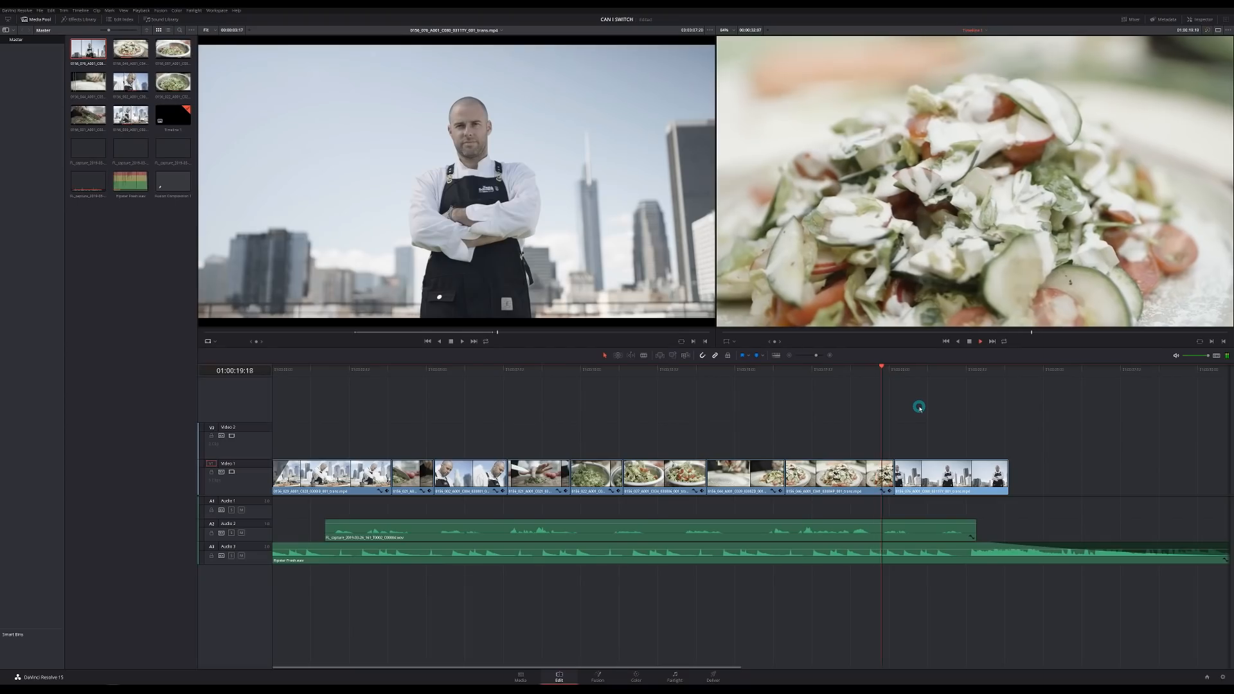
{"action": "left_click", "coordinate": [879, 374]}
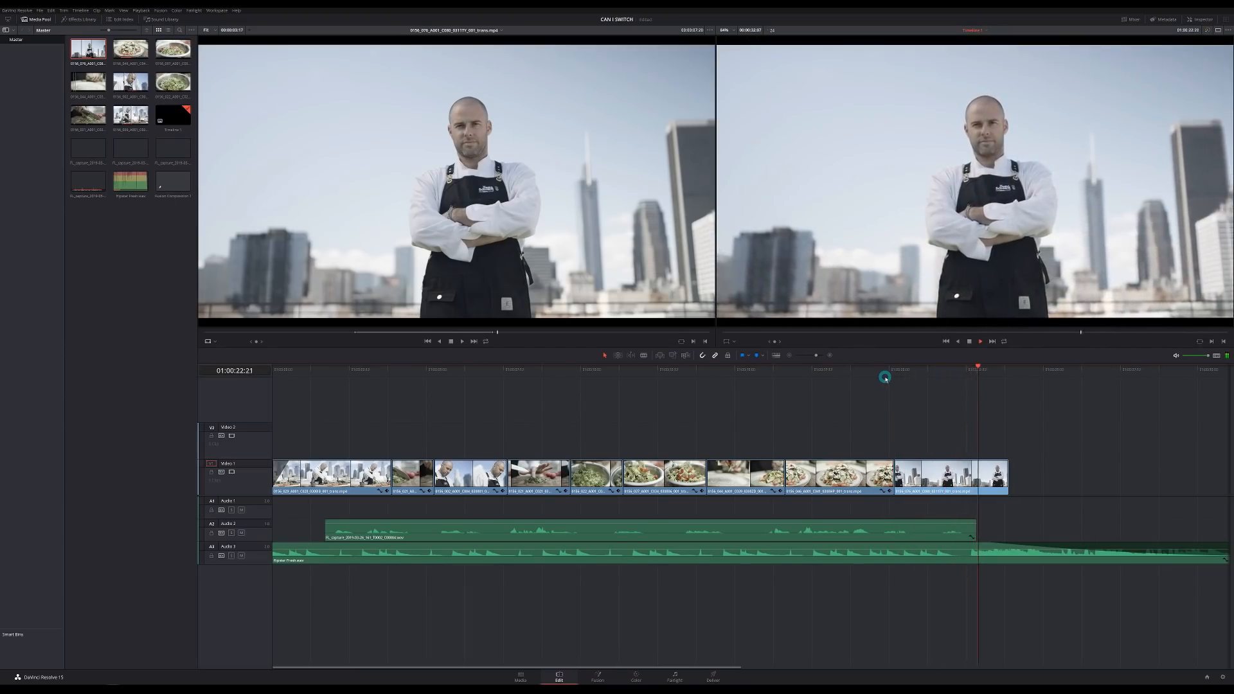
{"action": "key", "text": "space"}
{"action": "left_click_drag", "start_coordinate": [938, 379], "coordinate": [976, 380]}
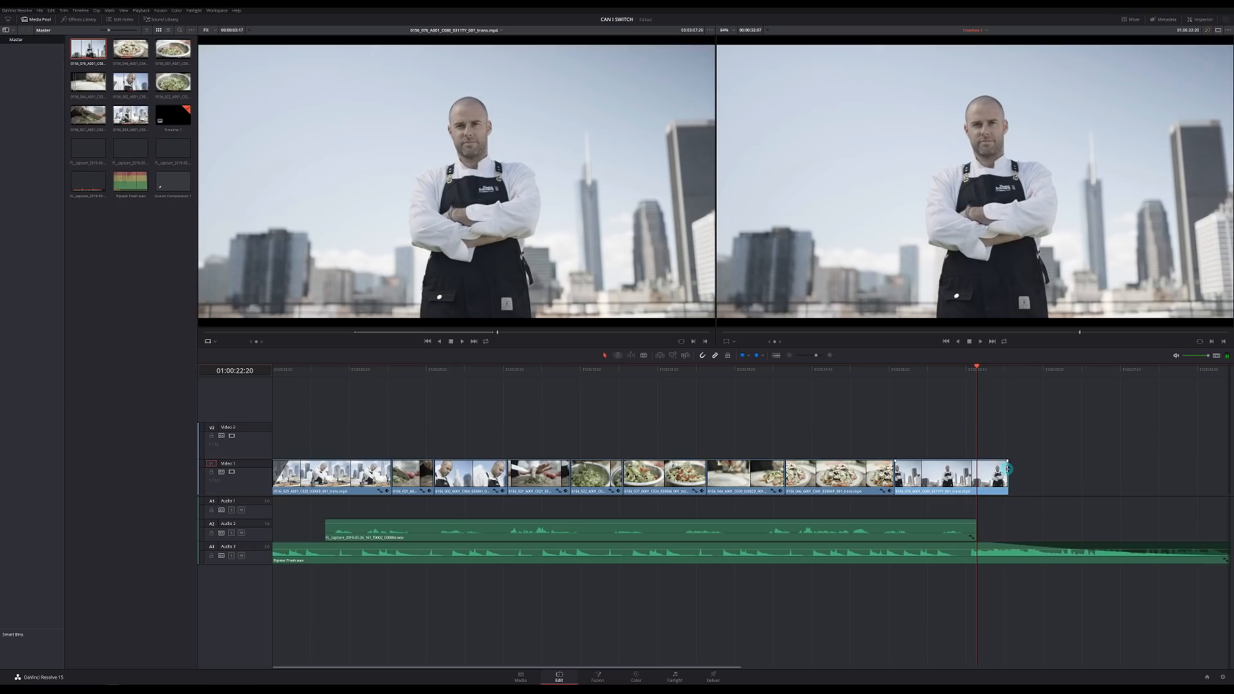
- Trim the chef clip's end shorter, replay the ending, and select the clip
{"action": "left_click", "coordinate": [1008, 469]}
{"action": "left_click_drag", "start_coordinate": [1007, 469], "coordinate": [977, 470]}
{"action": "left_click_drag", "start_coordinate": [953, 375], "coordinate": [862, 374]}
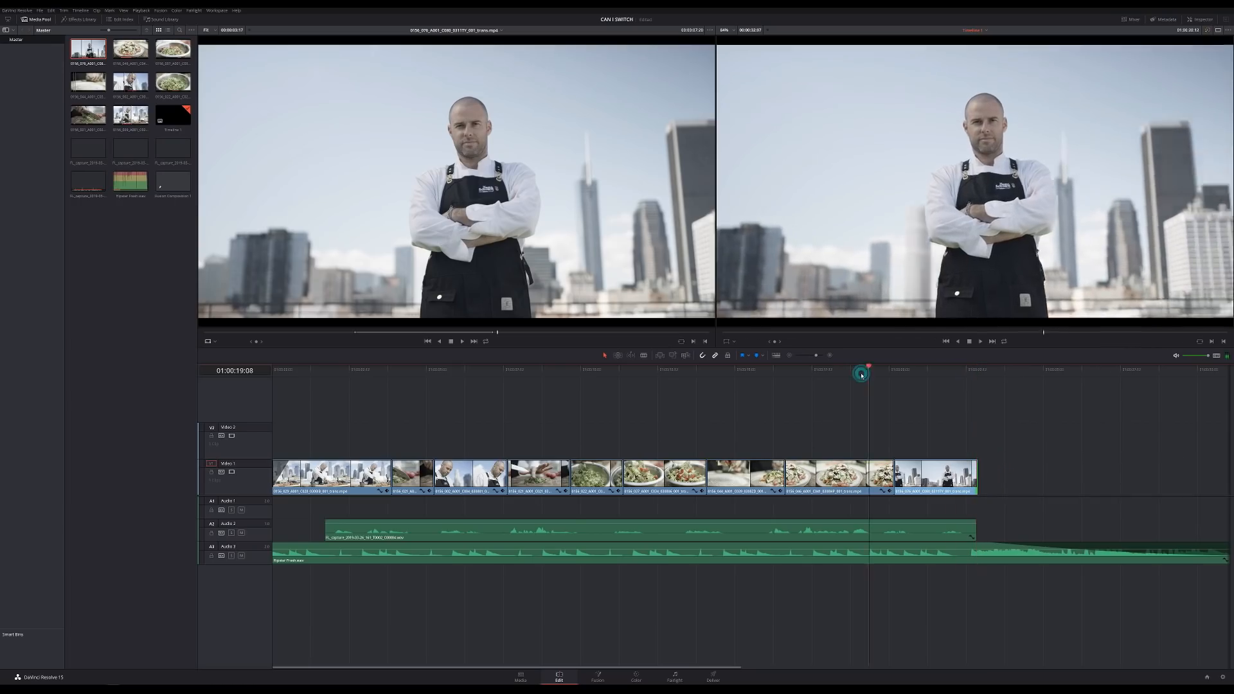
{"action": "key", "text": "space"}
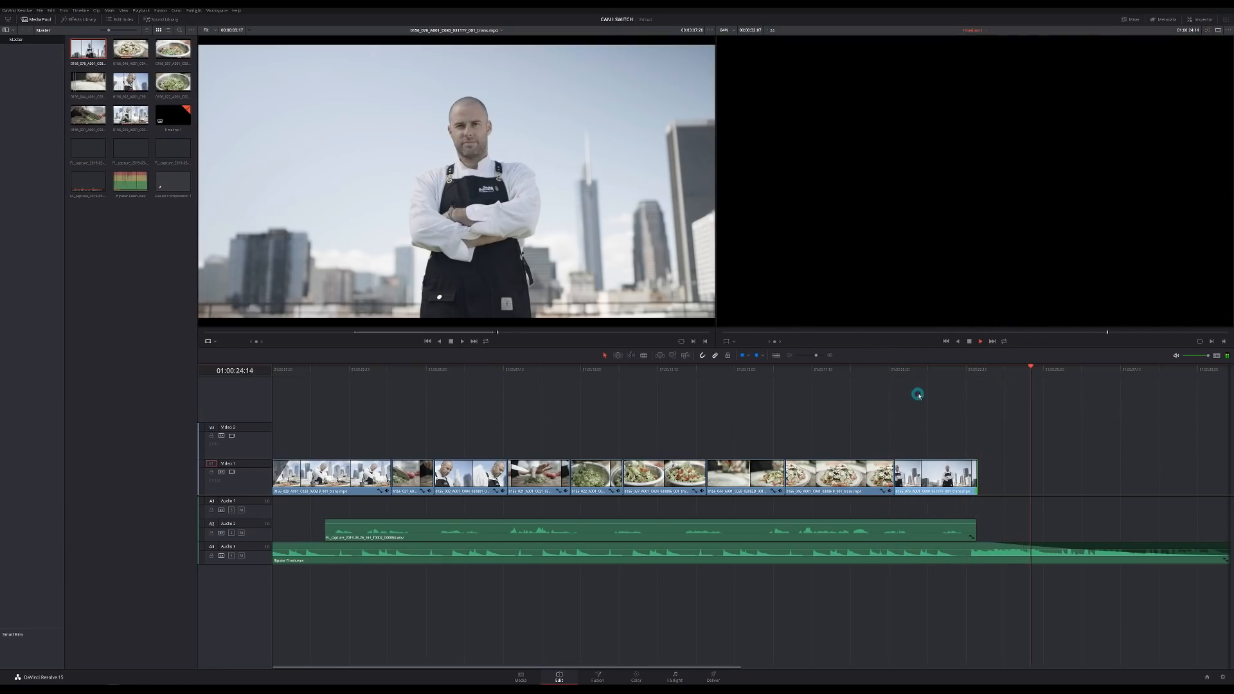
{"action": "left_click", "coordinate": [930, 378]}
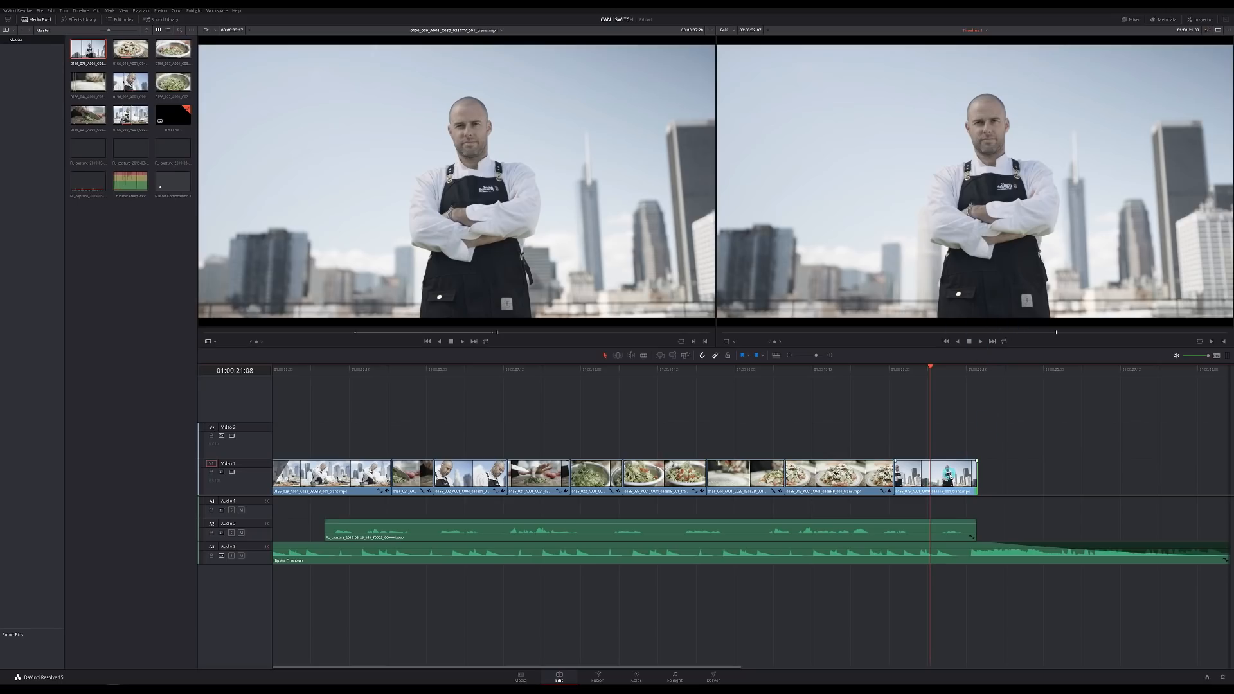
{"action": "left_click", "coordinate": [949, 474]}
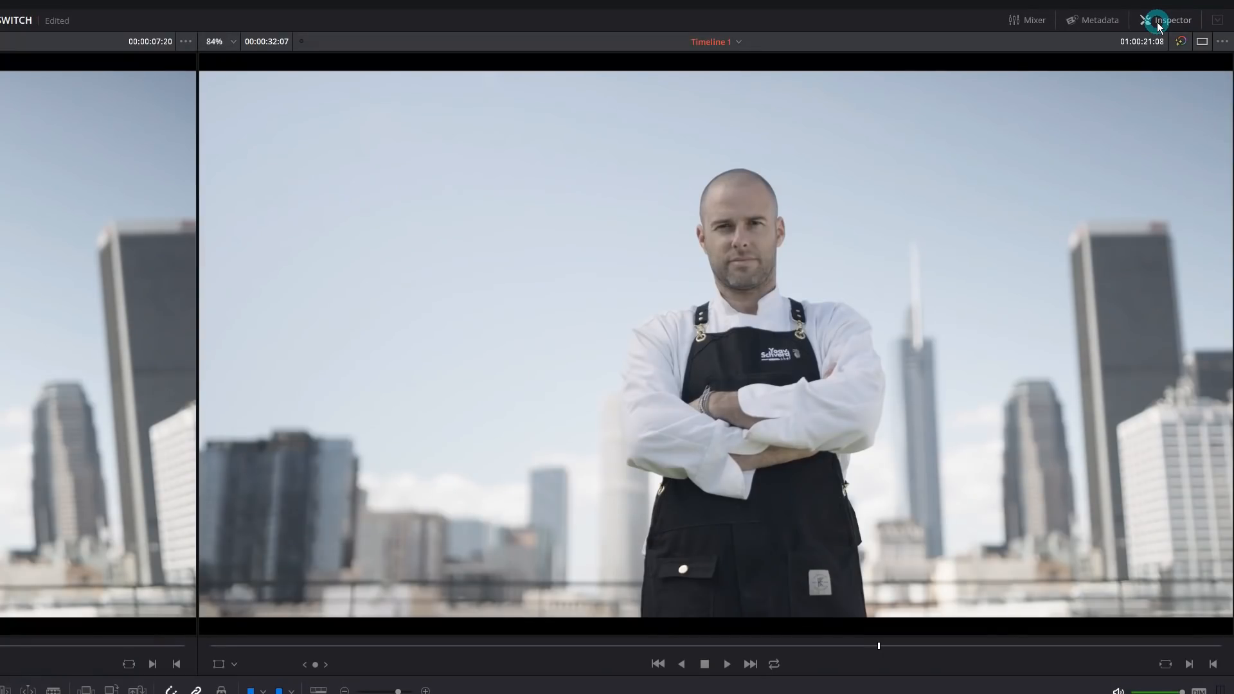
- Raise the final chef clip's Inspector zoom to 1.100 and play back to check the framing
{"action": "left_click", "coordinate": [1157, 21]}
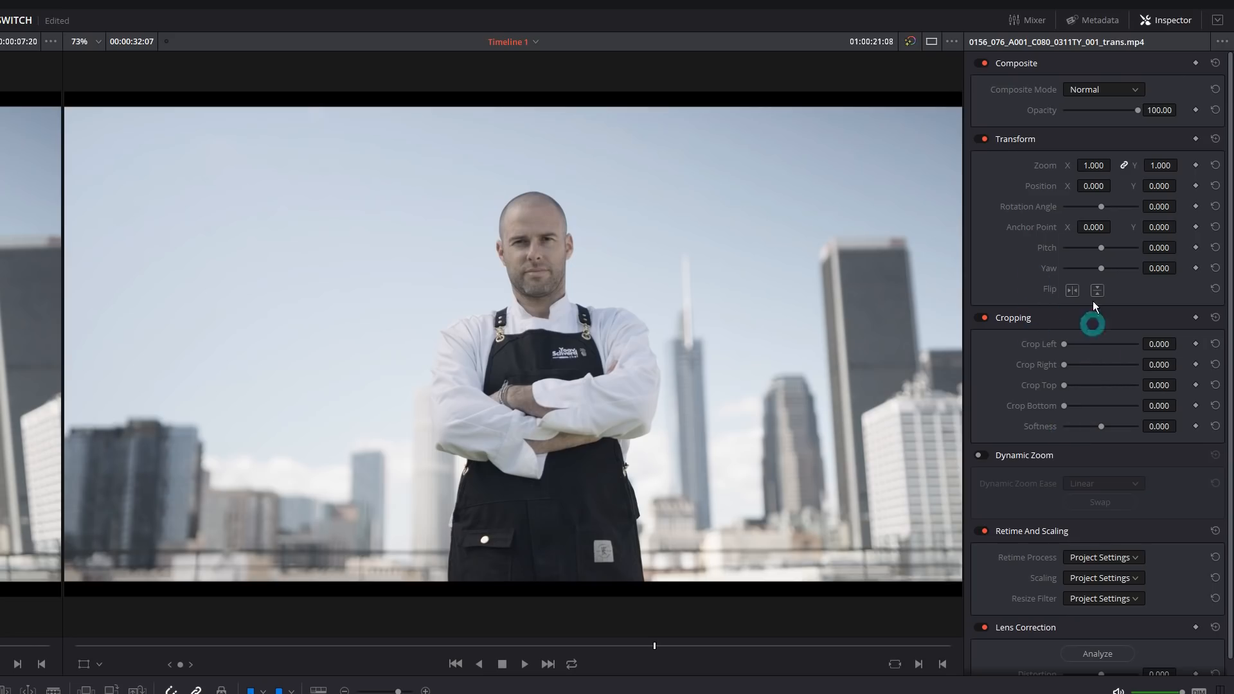
{"action": "left_click_drag", "start_coordinate": [1092, 165], "coordinate": [1095, 166]}
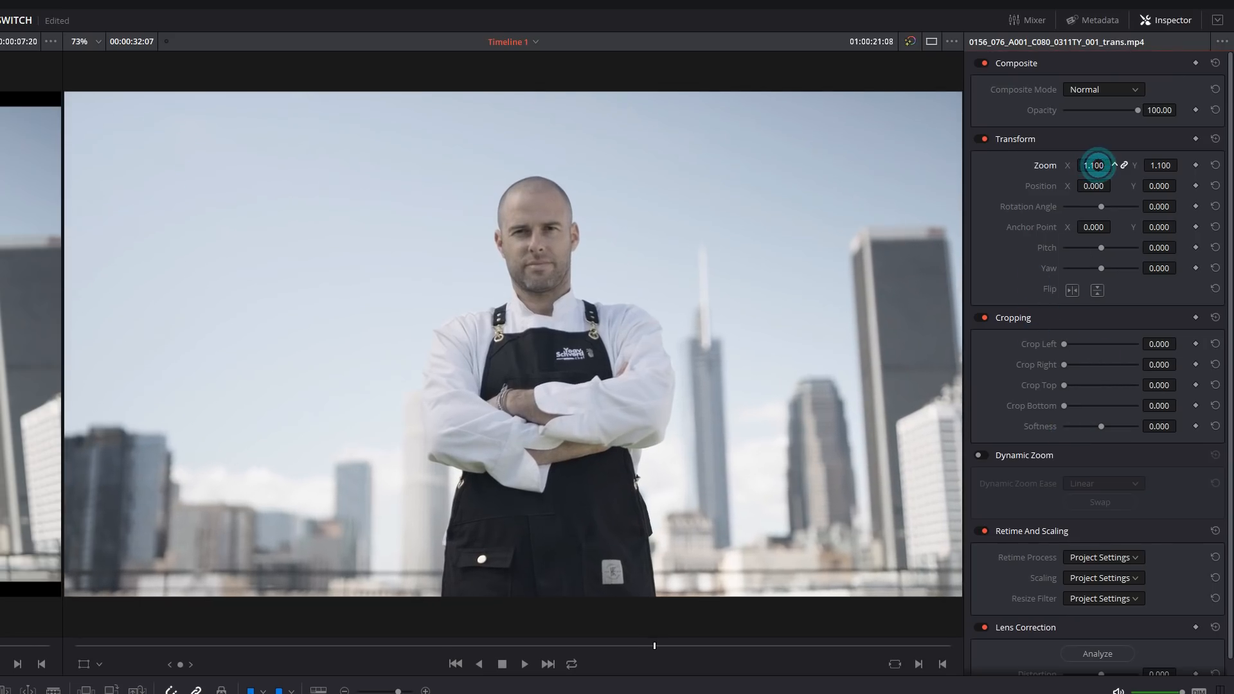
{"action": "key", "text": "j"}
{"action": "key", "text": "j"}
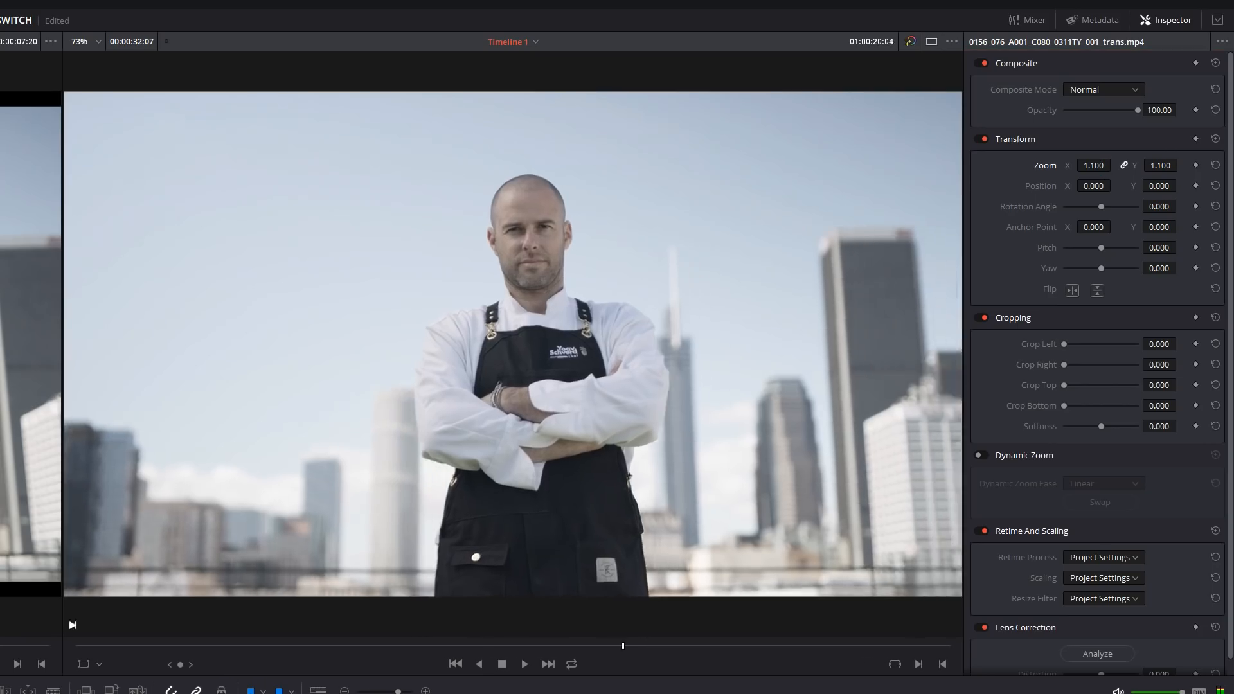
{"action": "key", "text": "l"}
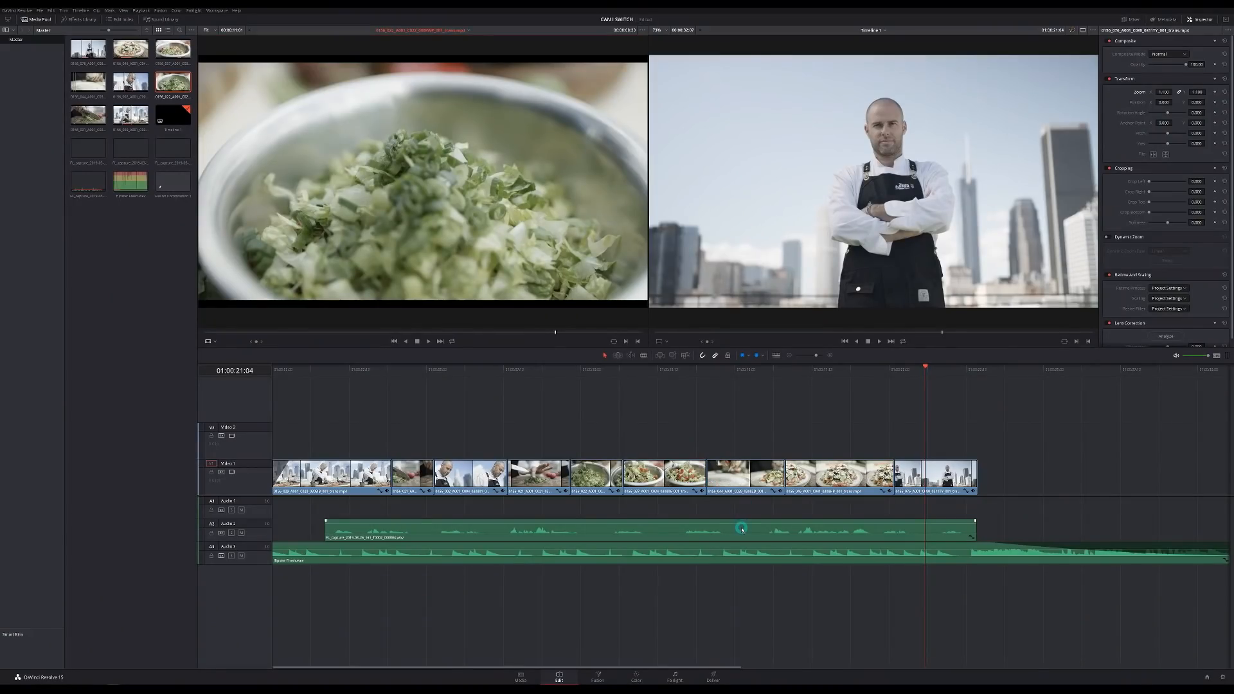
- Check the Audio 2 clip's settings, deselect it, and switch to the Fairlight page
{"action": "left_click", "coordinate": [743, 533]}
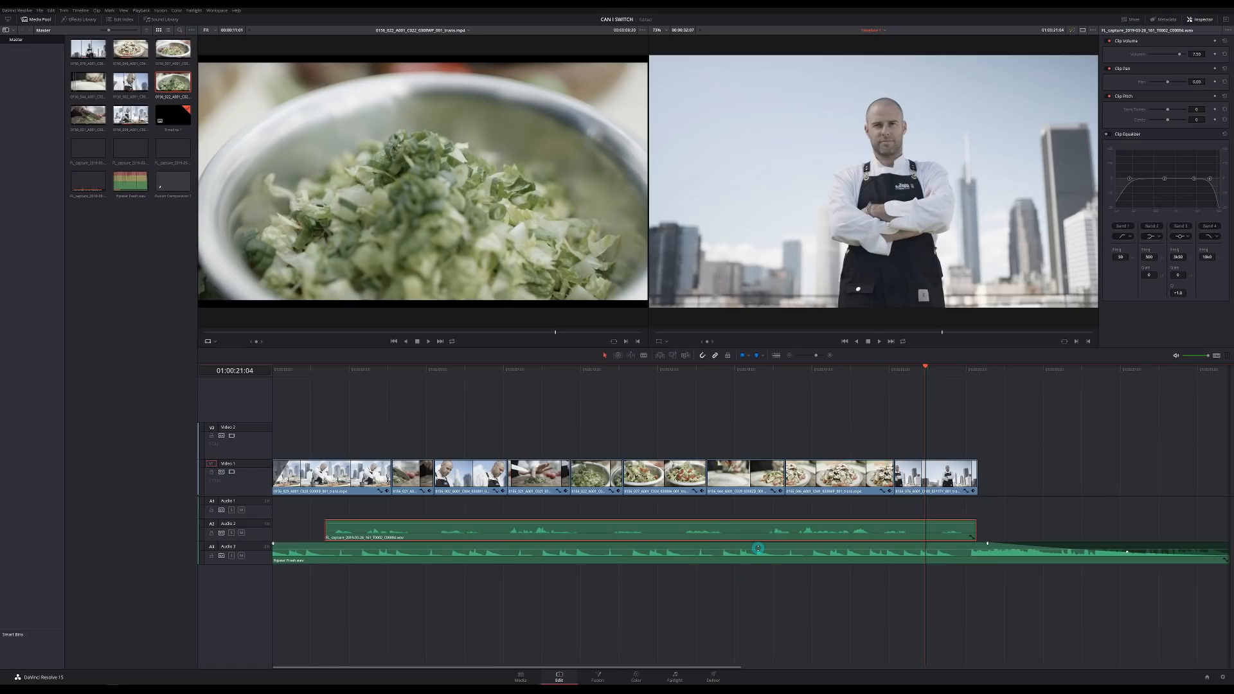
{"action": "left_click", "coordinate": [758, 576]}
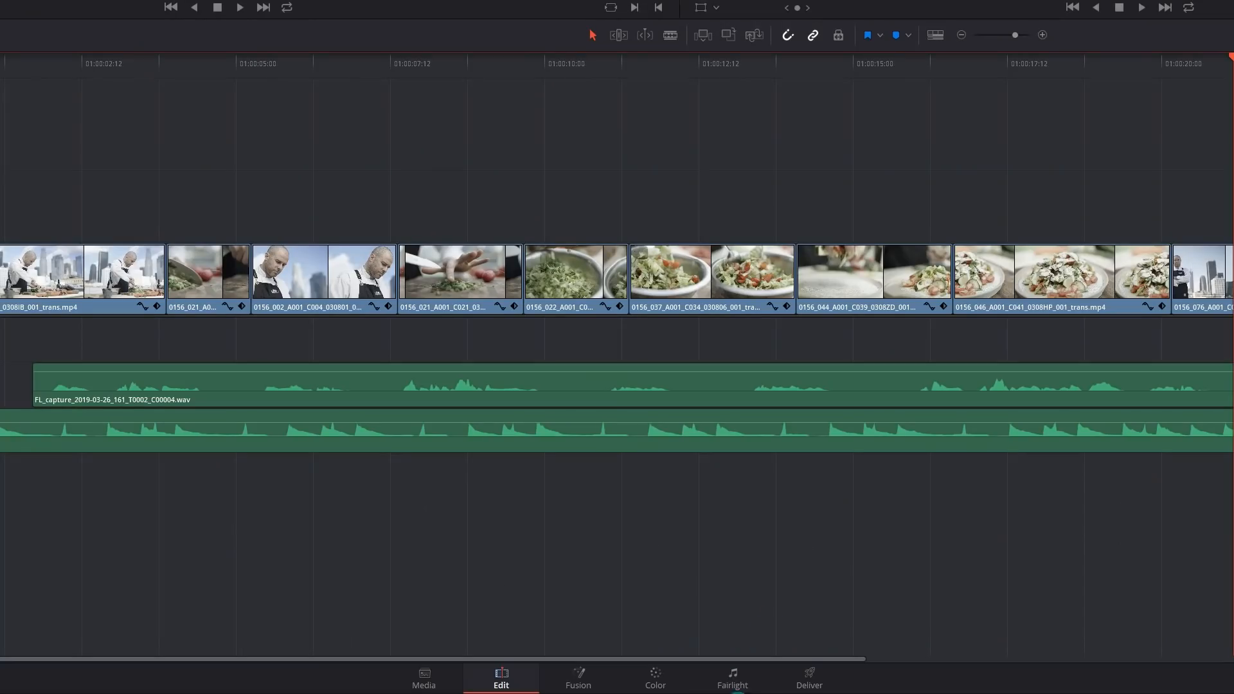
{"action": "left_click", "coordinate": [752, 688]}
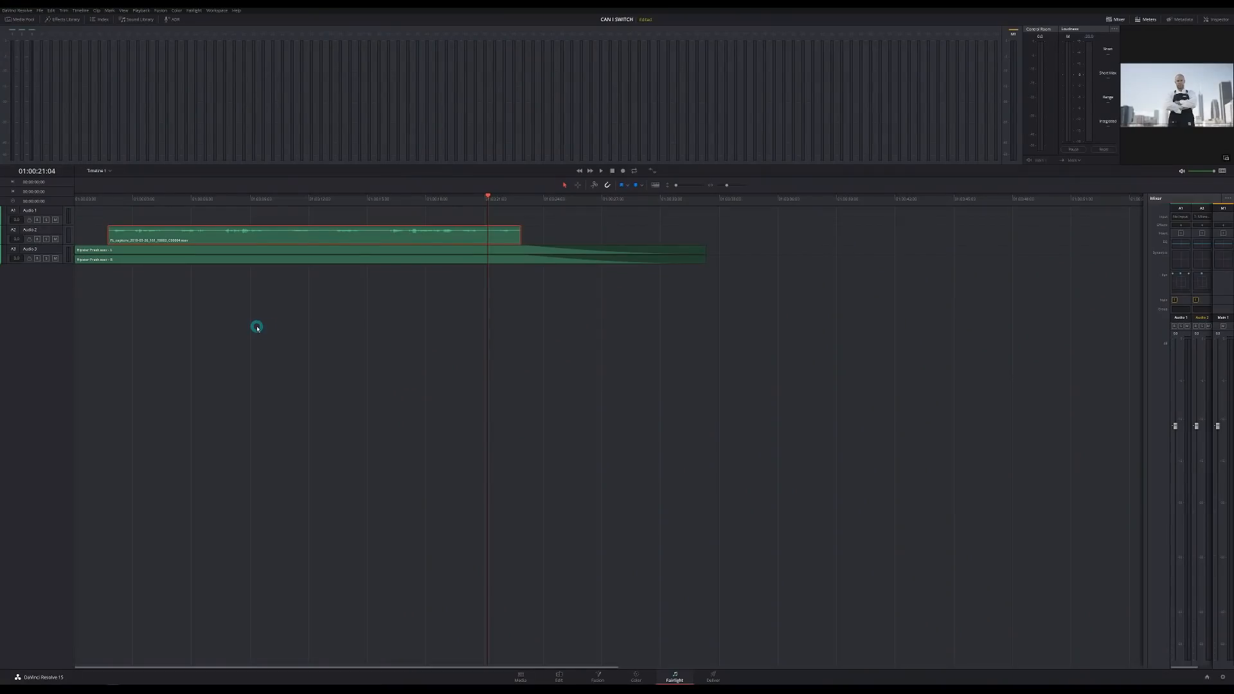
- Enlarge the Audio 2 and Audio 3 track heights and widen the mixer to show every channel
{"action": "left_click_drag", "start_coordinate": [361, 304], "coordinate": [321, 236]}
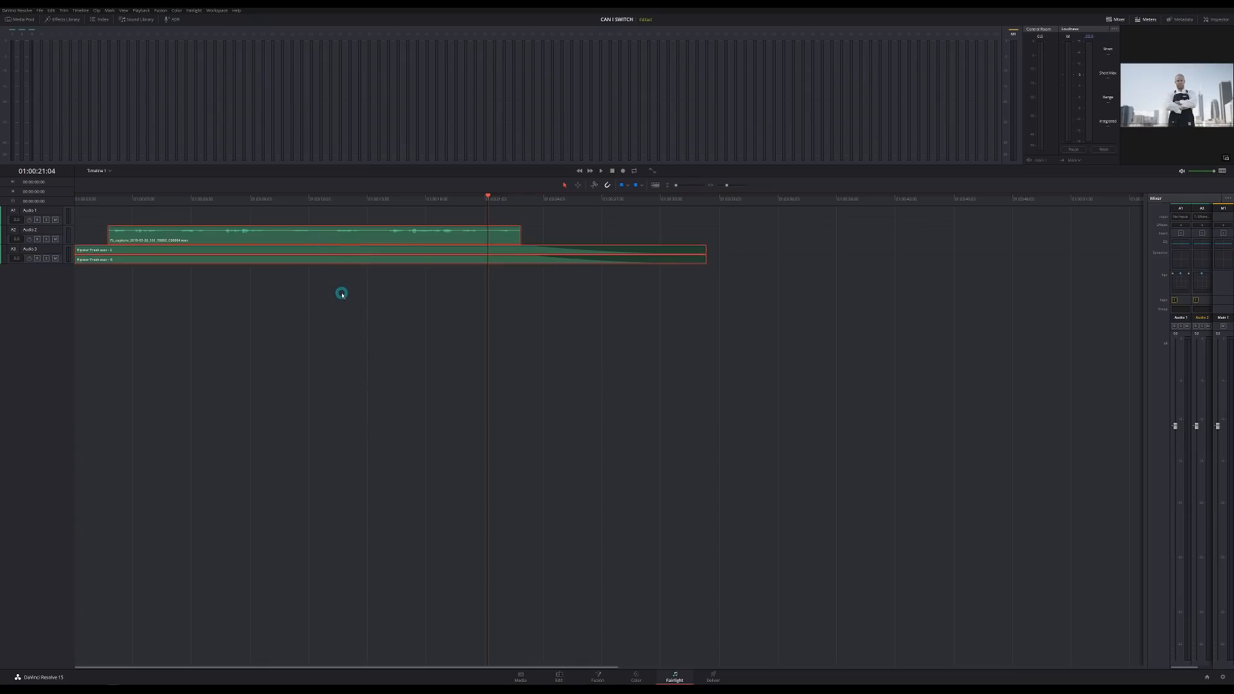
{"action": "left_click_drag", "start_coordinate": [61, 245], "coordinate": [54, 353]}
{"action": "left_click_drag", "start_coordinate": [572, 365], "coordinate": [512, 274]}
{"action": "left_click", "coordinate": [484, 274]}
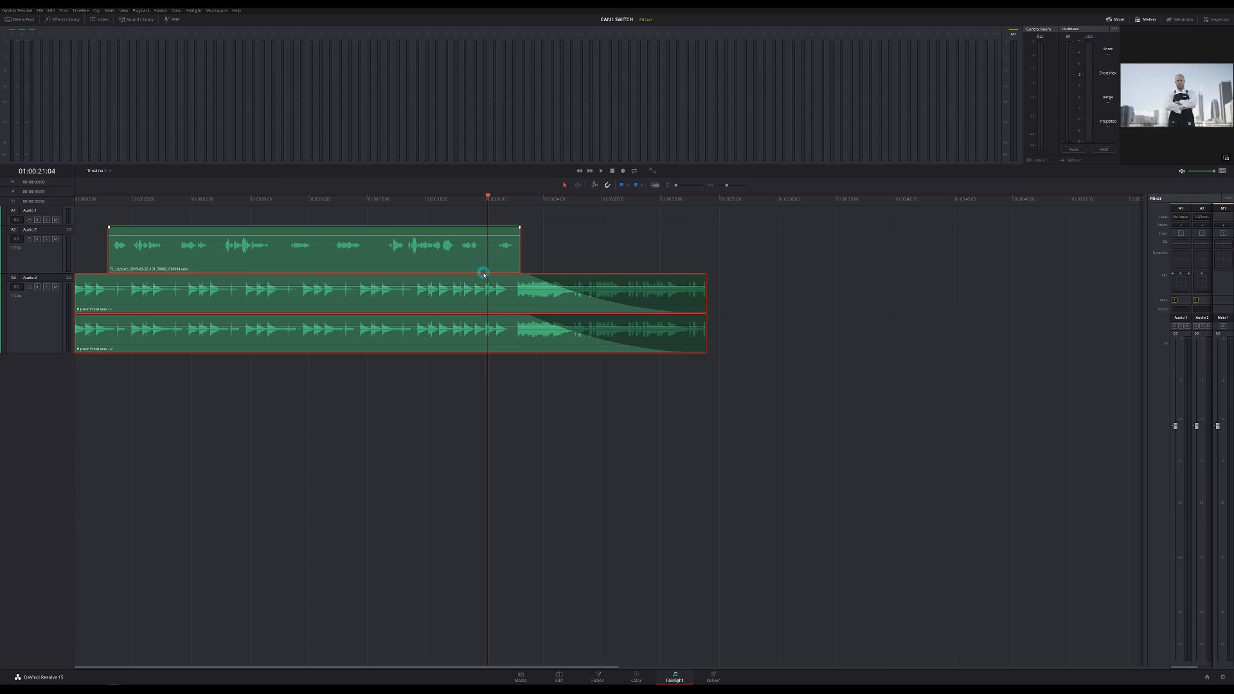
{"action": "left_click", "coordinate": [463, 293]}
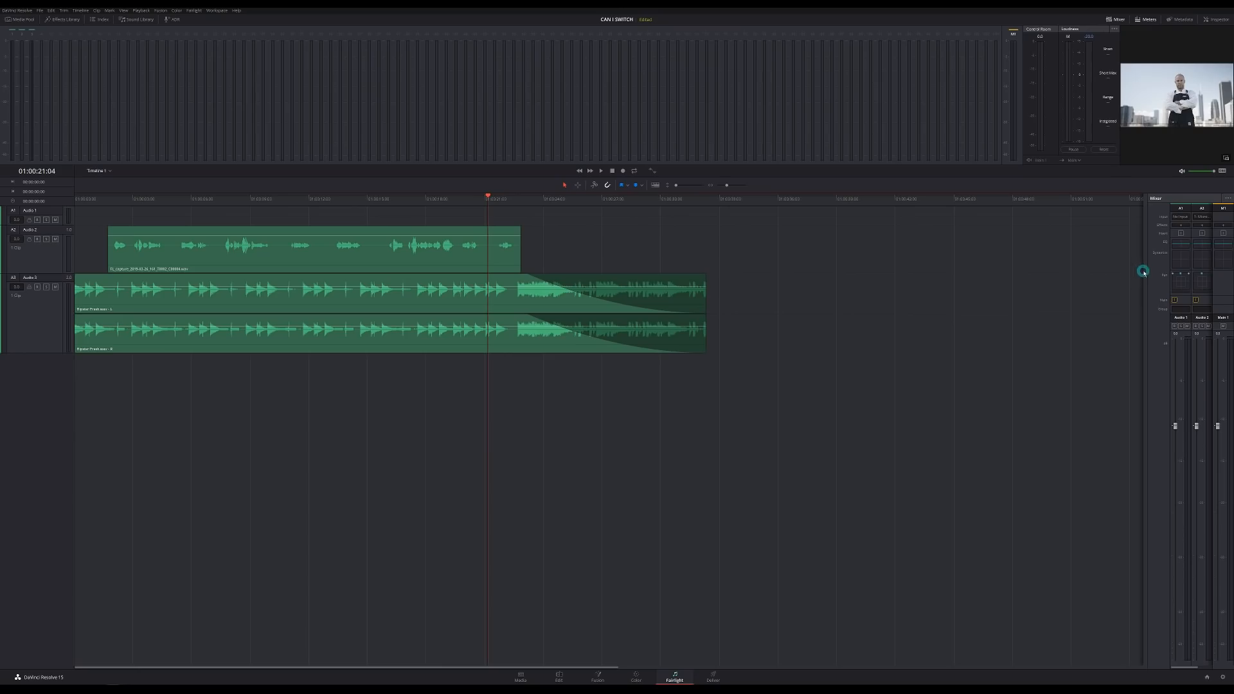
{"action": "left_click_drag", "start_coordinate": [1144, 273], "coordinate": [1125, 273]}
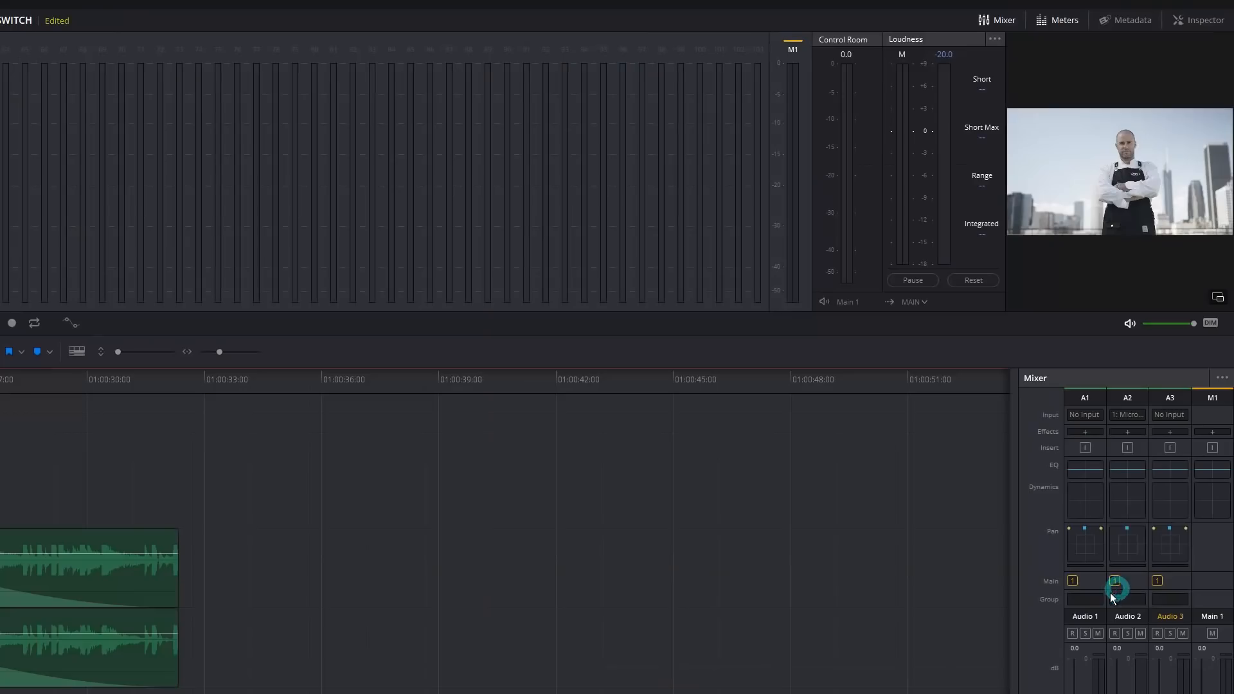
- Turn on Audio 2's compressor (−15.0, 2.0:1) and play back to hear it
{"action": "double_click", "coordinate": [1134, 503]}
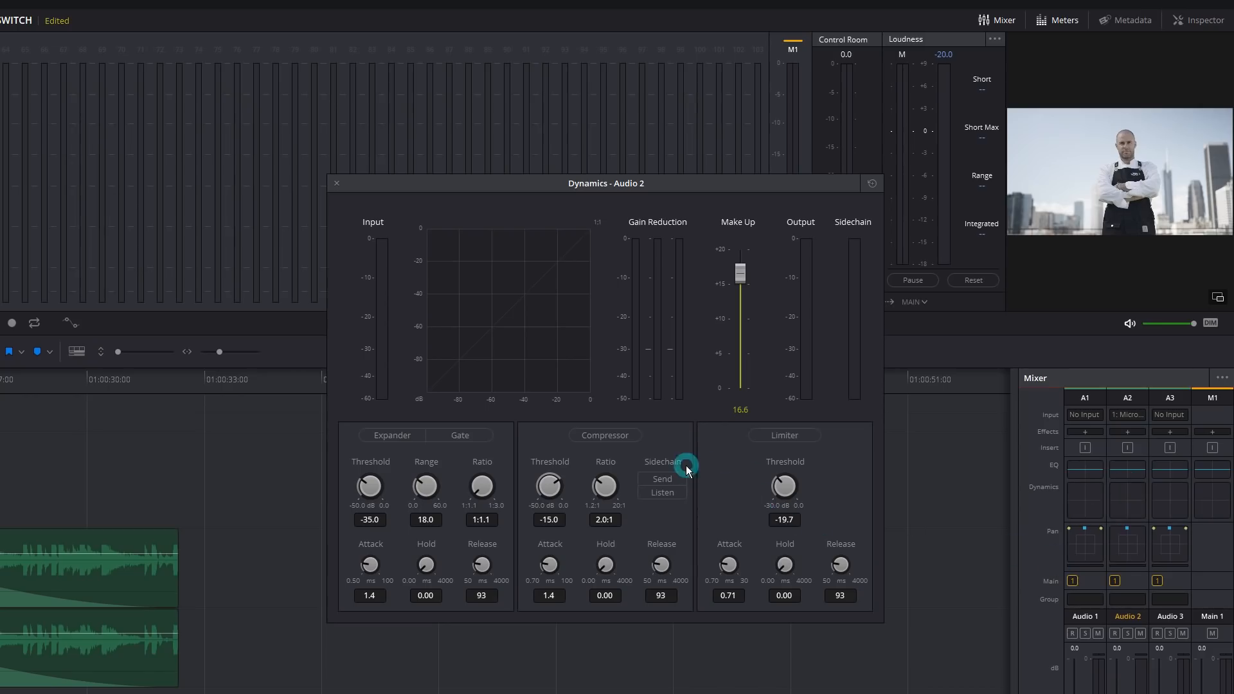
{"action": "left_click", "coordinate": [622, 439]}
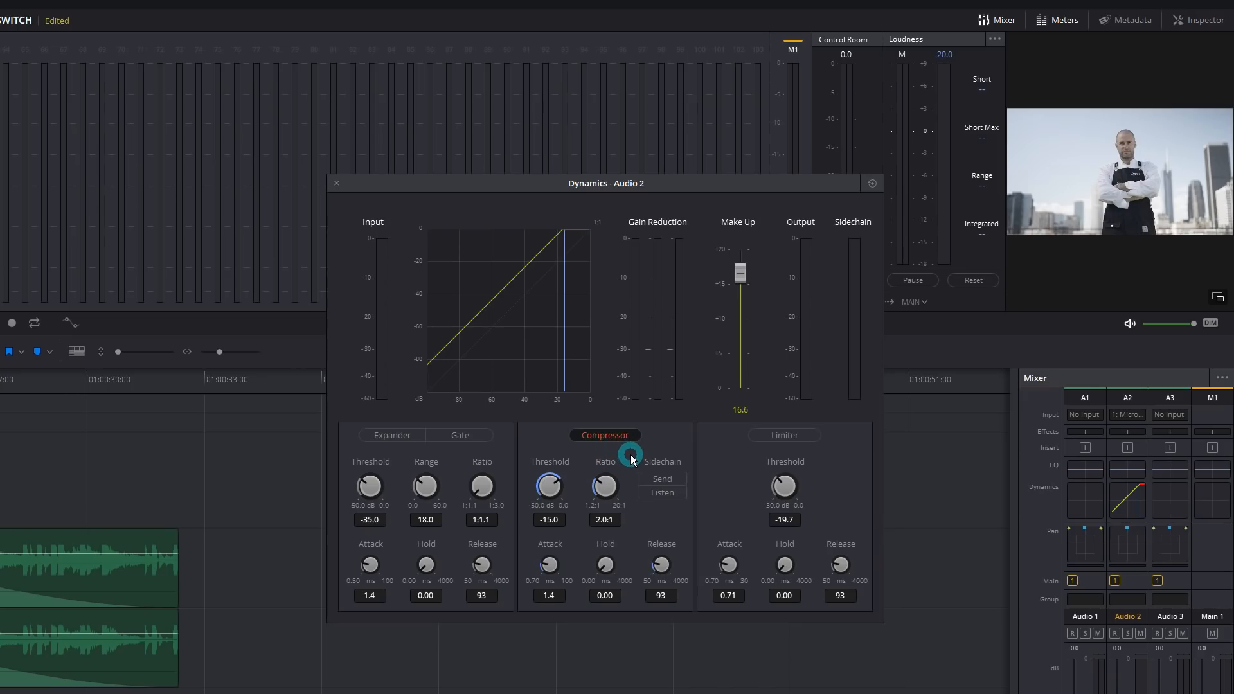
{"action": "key", "text": "space"}
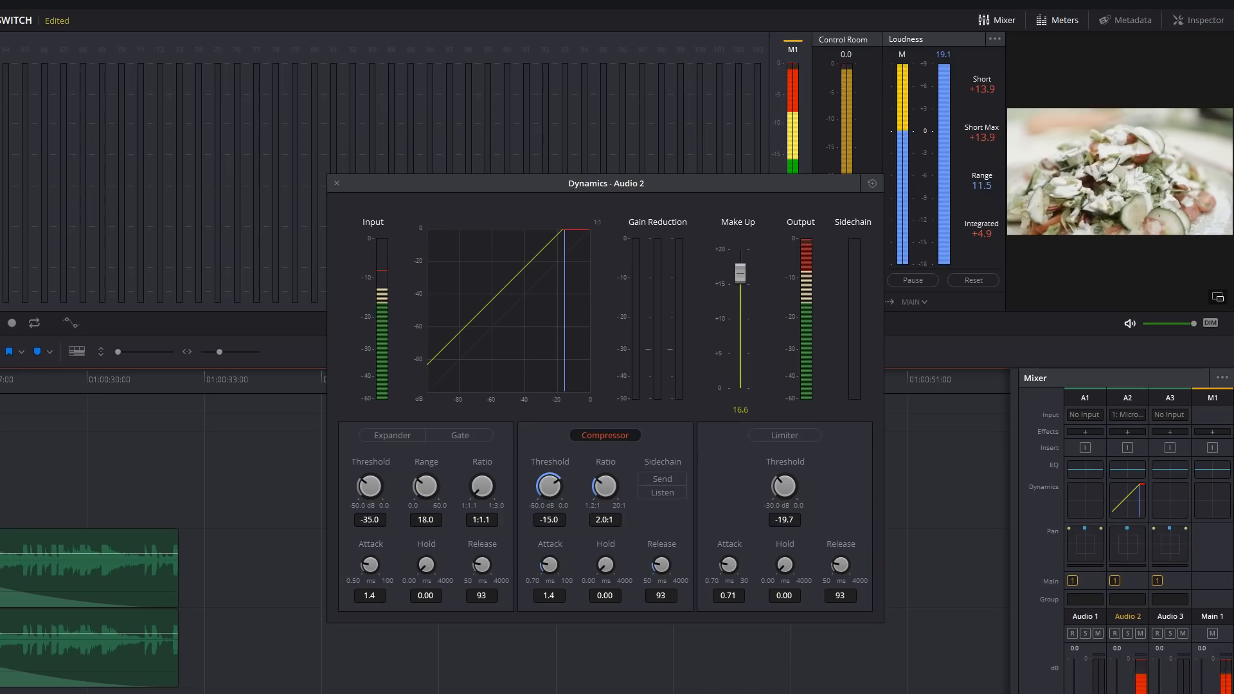
{"action": "key", "text": "space"}
- Add limiting and a sidechain send to Audio 2, then close its Dynamics window
{"action": "left_click", "coordinate": [805, 447]}
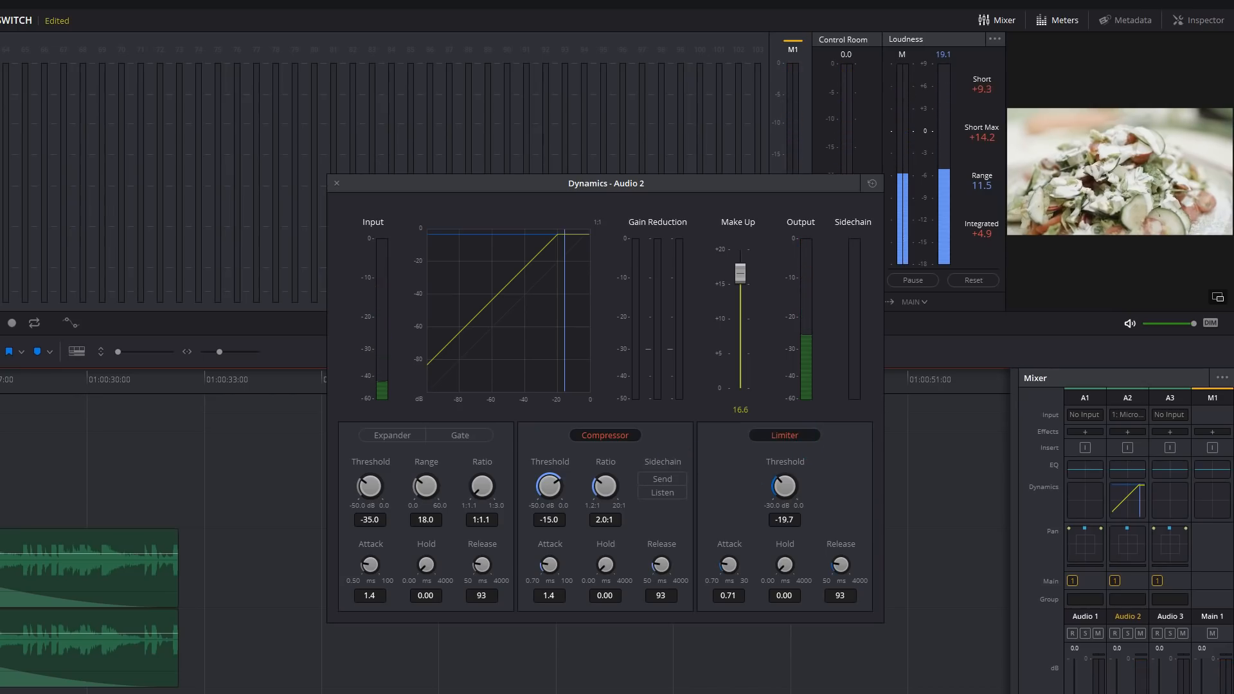
{"action": "key", "text": "space"}
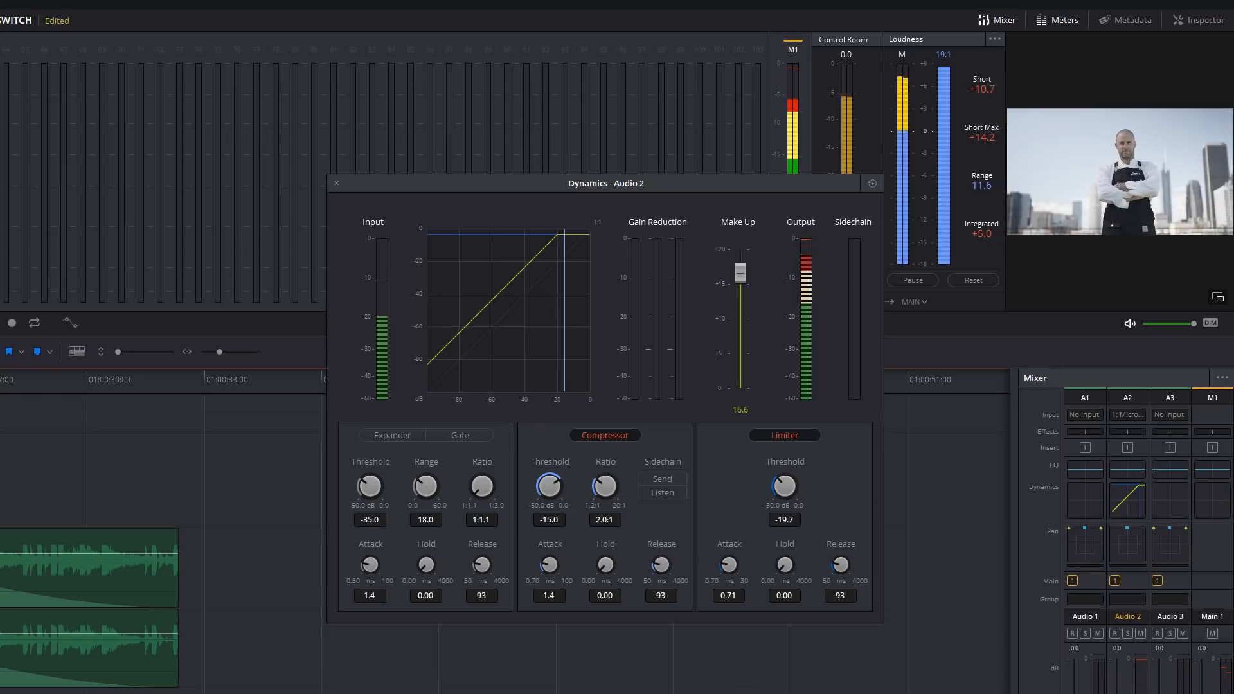
{"action": "left_click", "coordinate": [686, 480]}
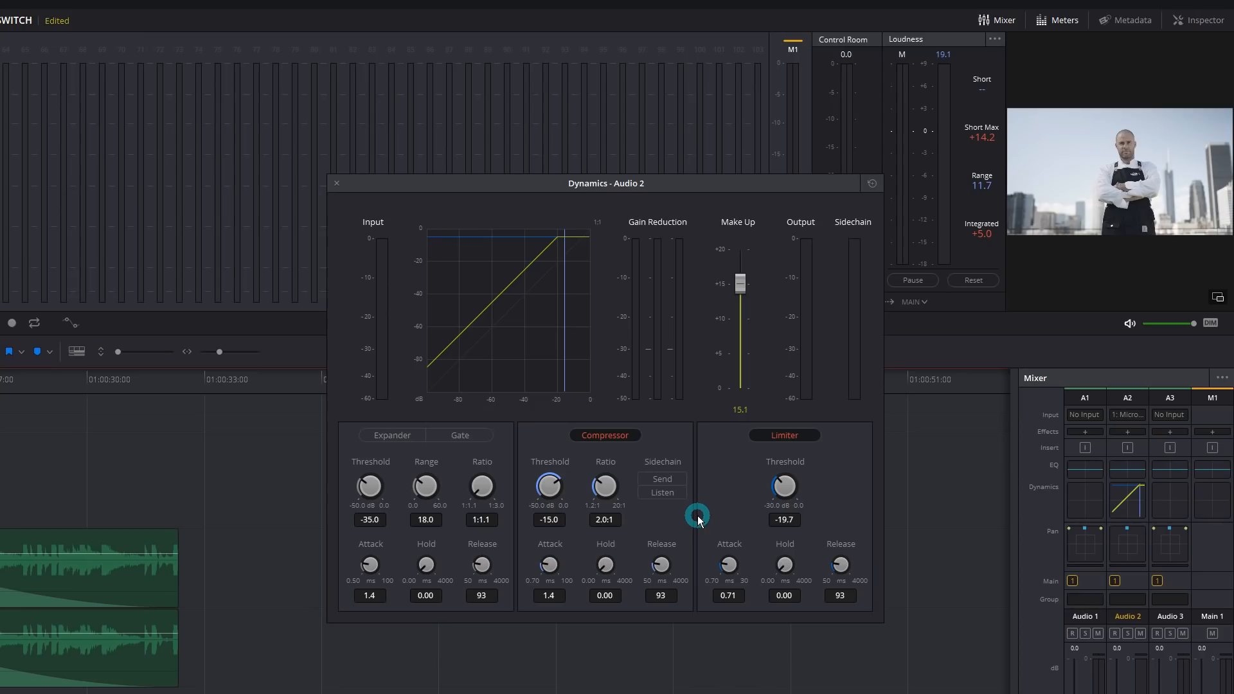
{"action": "left_click", "coordinate": [680, 486]}
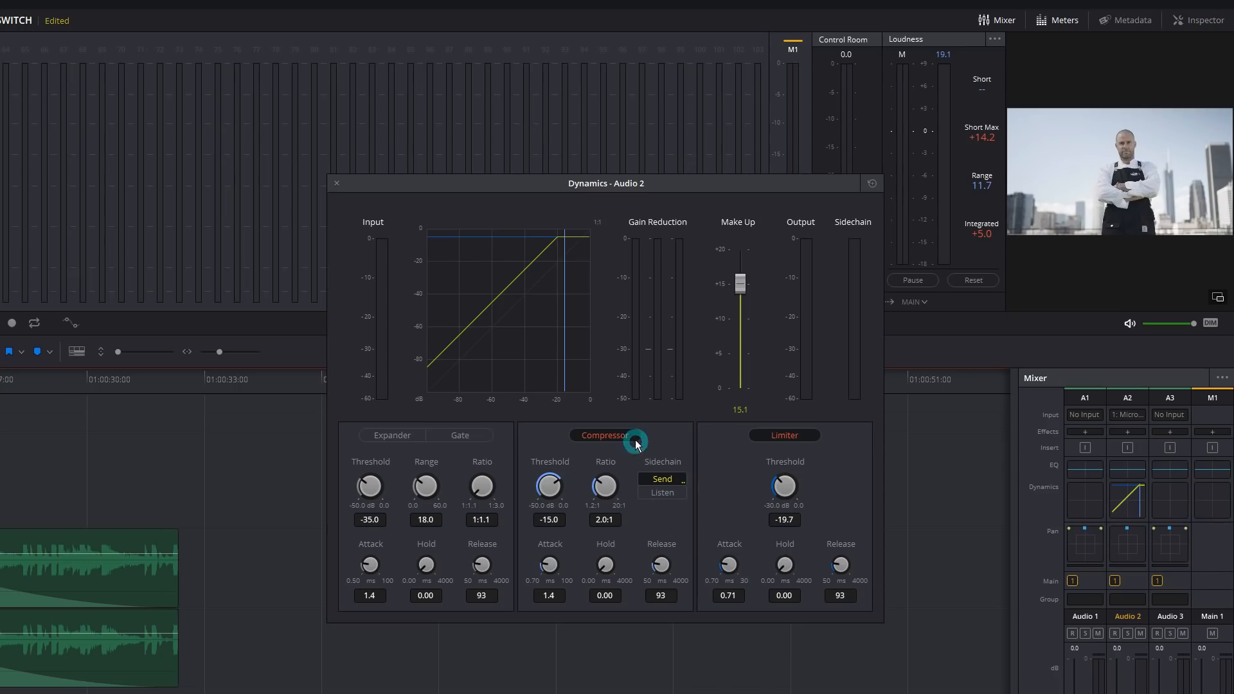
{"action": "left_click", "coordinate": [336, 185]}
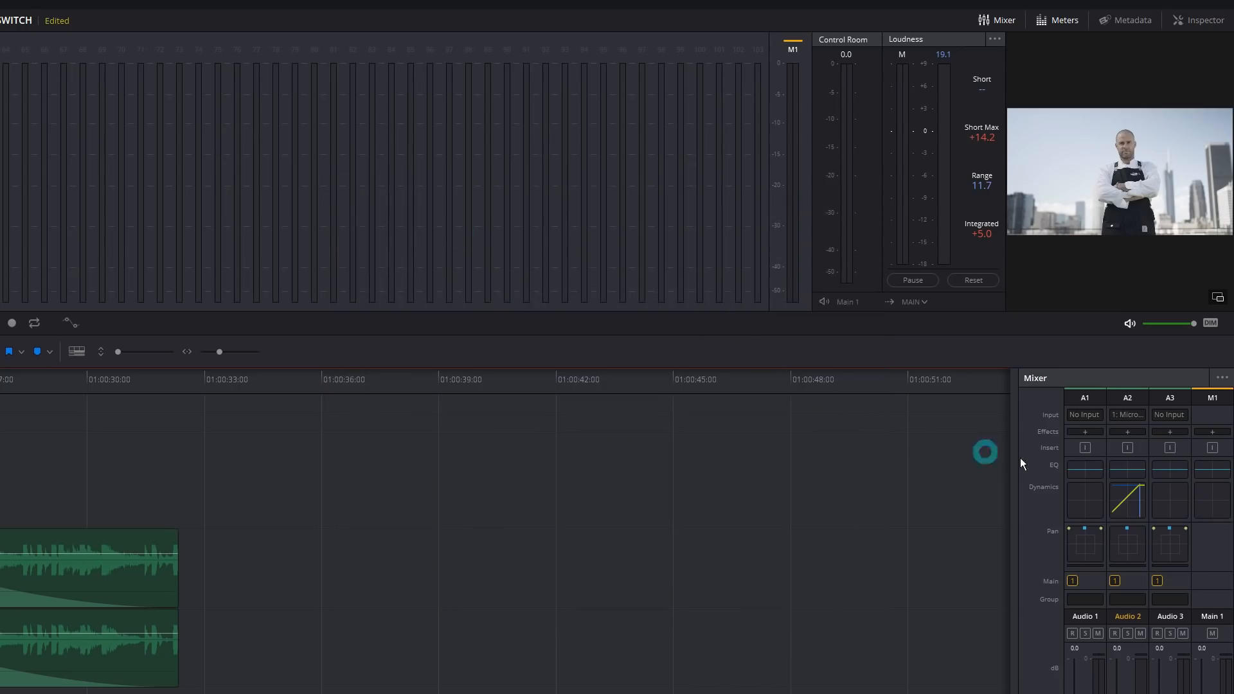
{"action": "double_click", "coordinate": [1165, 498]}
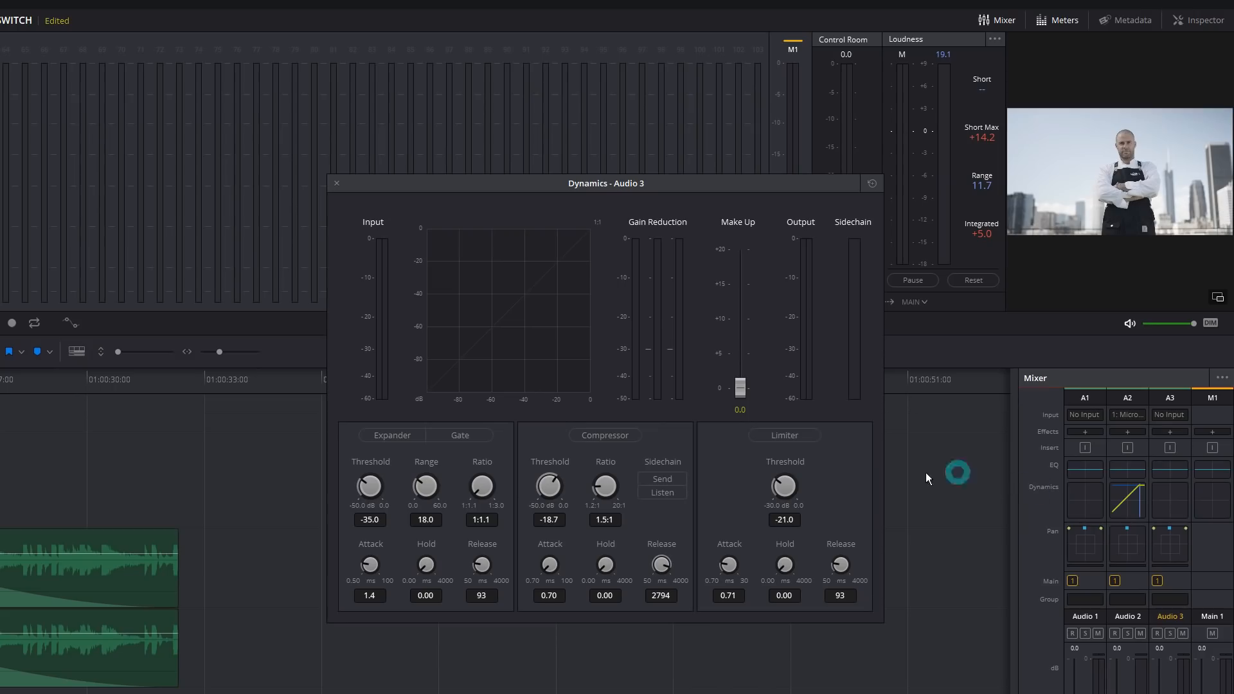
- Compress Audio 3 at −18.7, 1.5:1 from the sidechain, audition the ducking, and close the window
{"action": "left_click", "coordinate": [637, 443]}
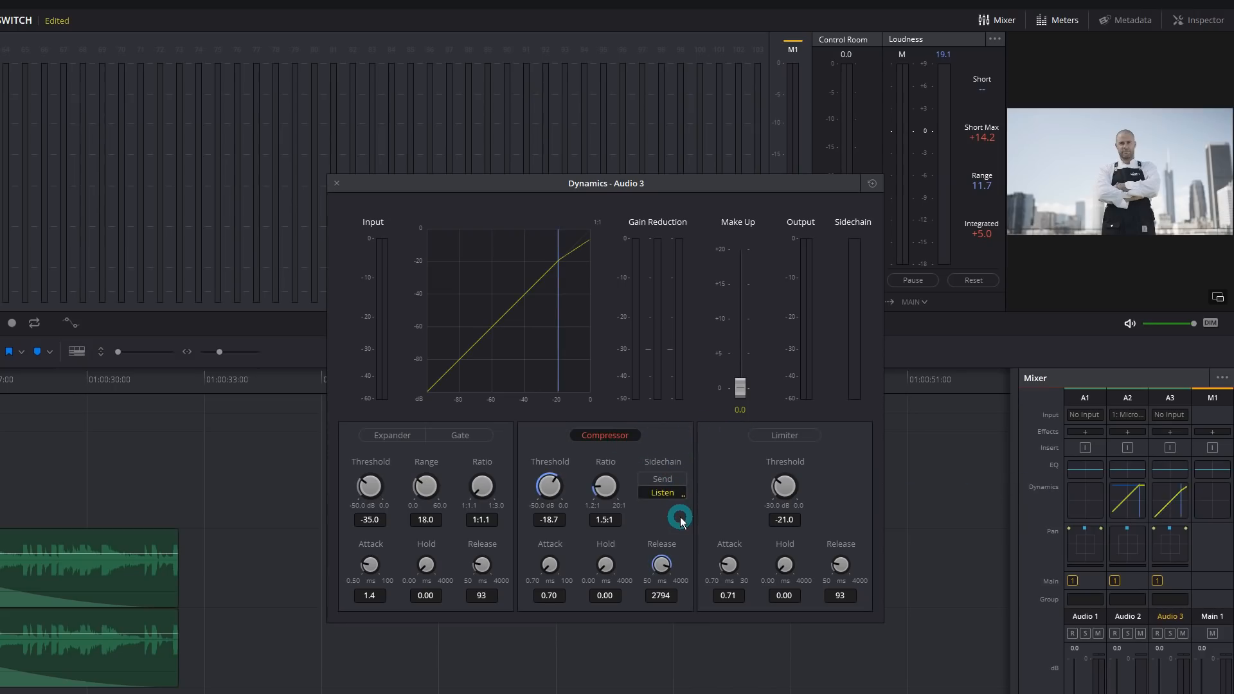
{"action": "key", "text": "space"}
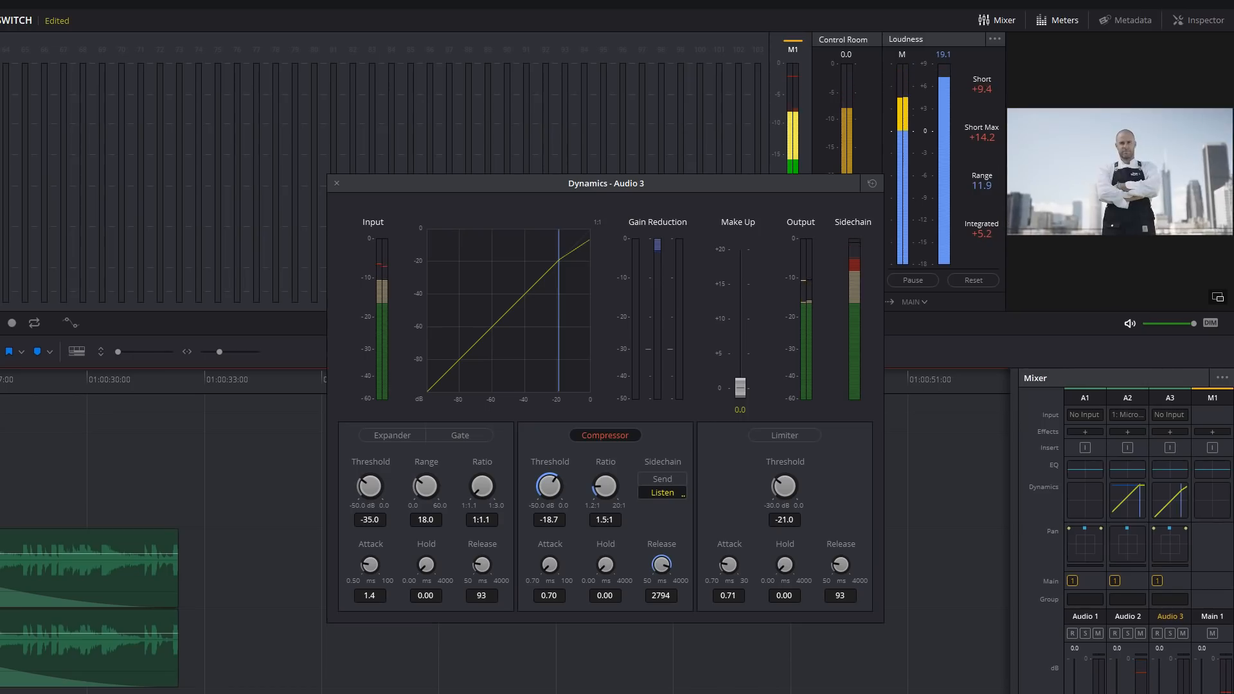
{"action": "key", "text": "space"}
{"action": "left_click_drag", "start_coordinate": [692, 187], "coordinate": [697, 163]}
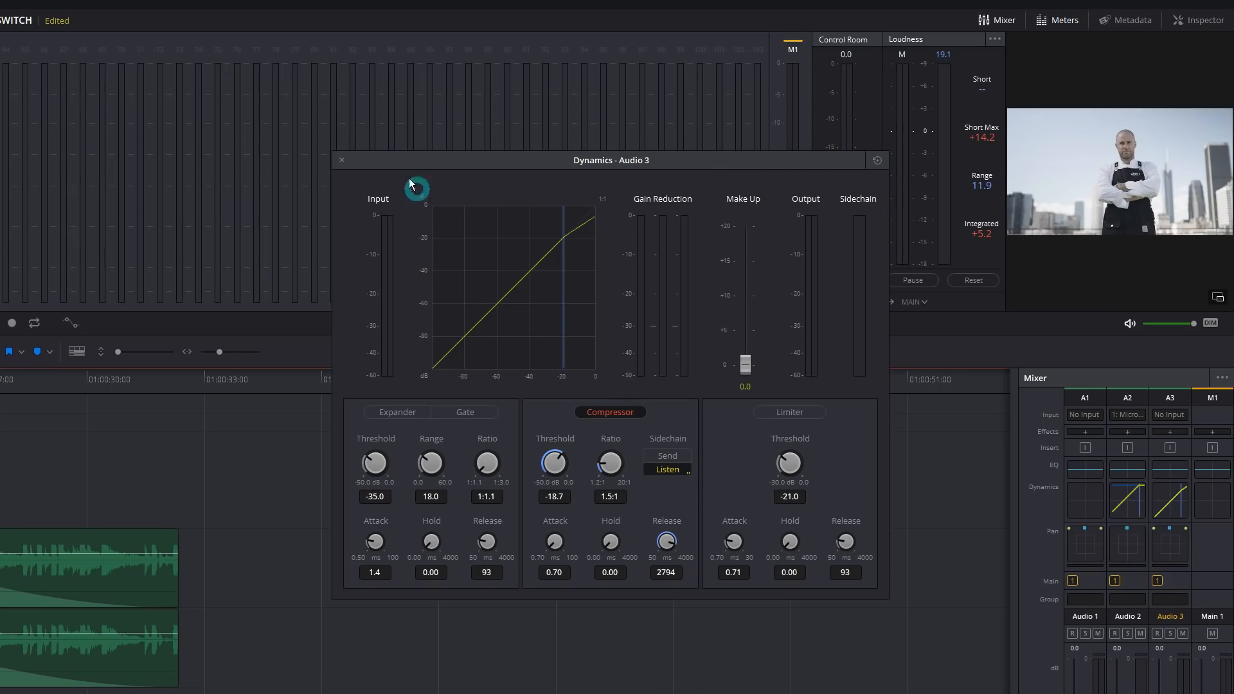
{"action": "left_click", "coordinate": [343, 161]}
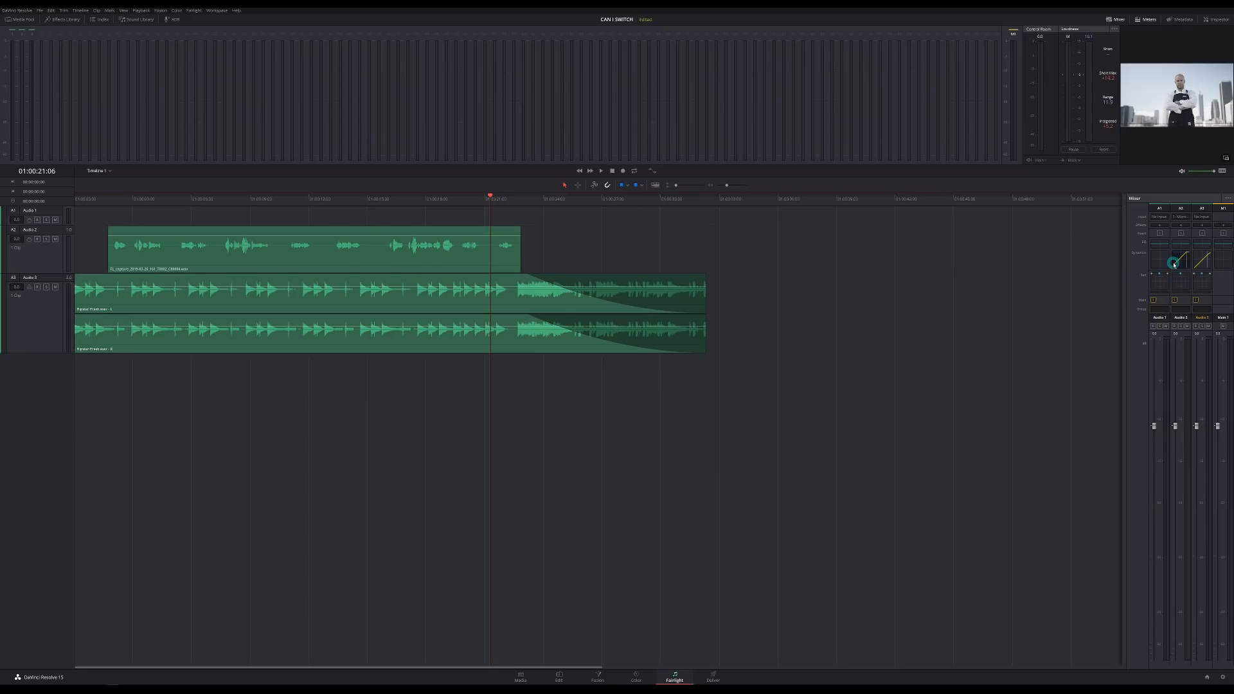
- Select the Audio 2 voice clip and put the playhead at 01:00:23:13
{"action": "left_click", "coordinate": [481, 264]}
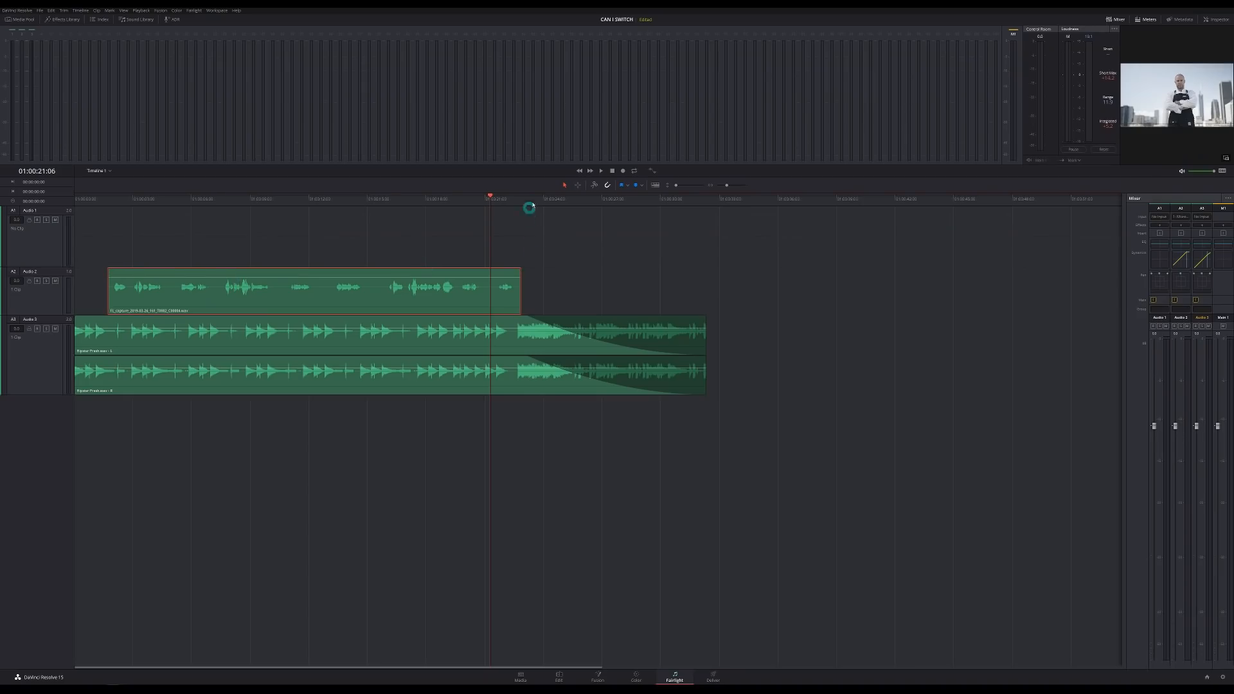
{"action": "left_click", "coordinate": [535, 198]}
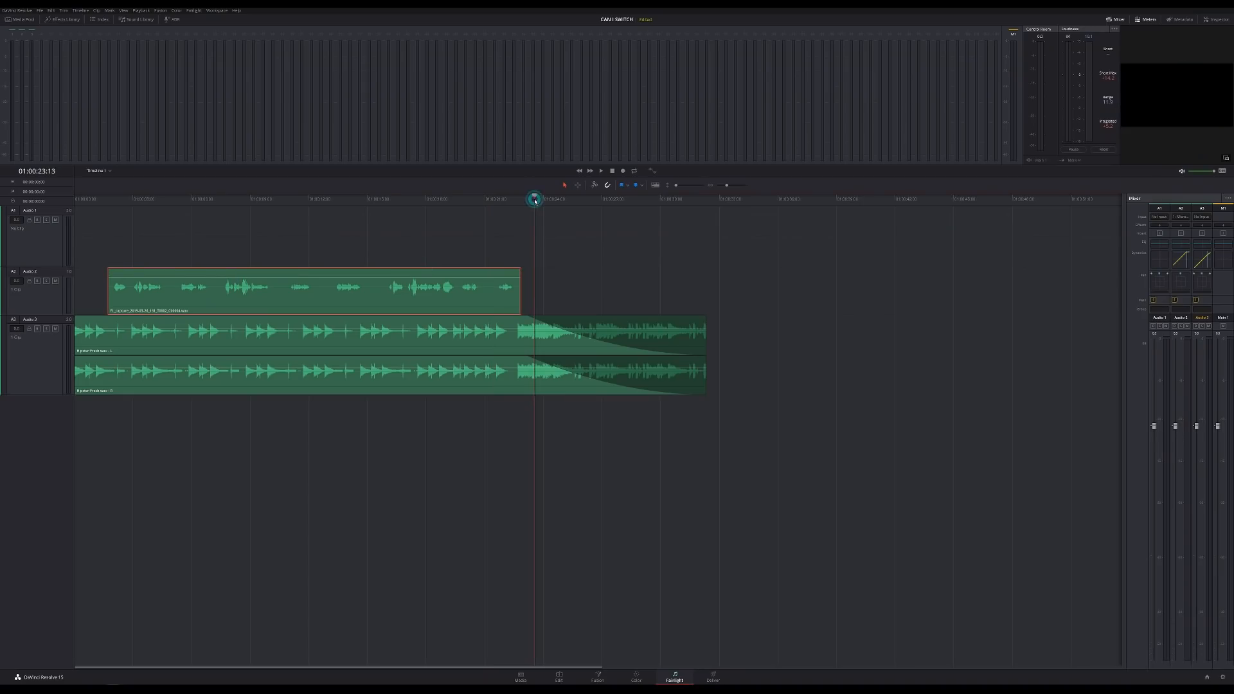
{"action": "left_click", "coordinate": [556, 263]}
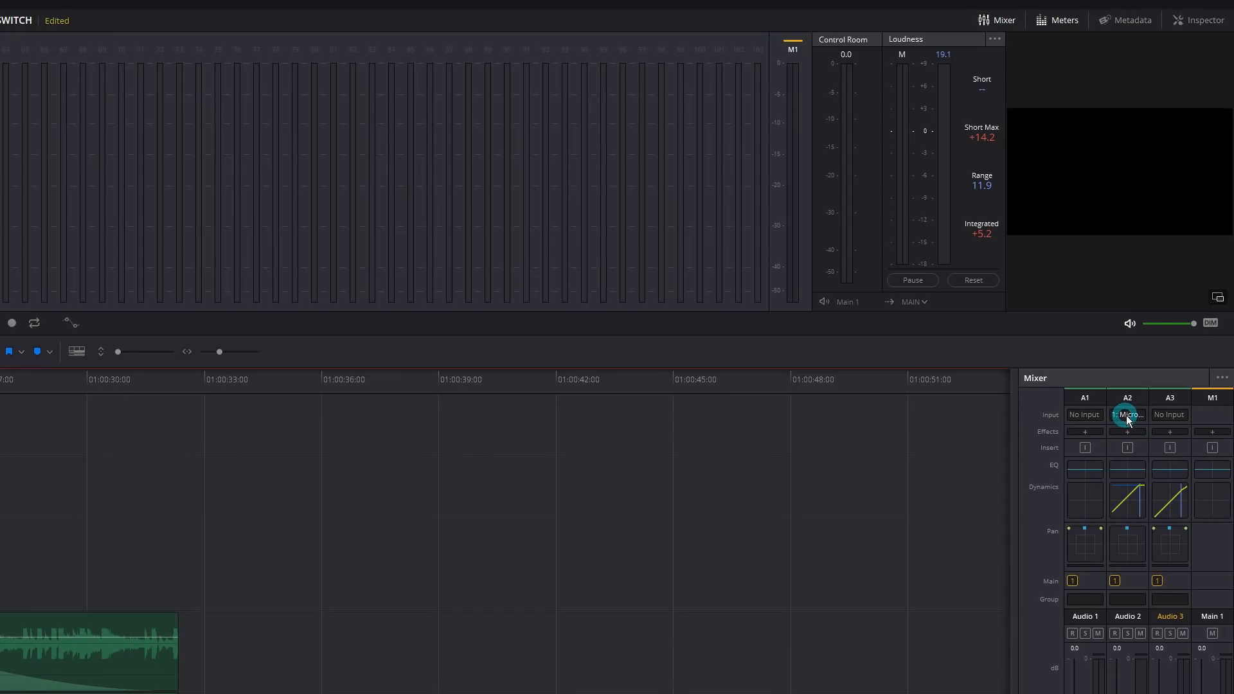
- Patch the microphone source into Audio 2 in Patch Input/Output, then close that window
{"action": "left_click", "coordinate": [1130, 417]}
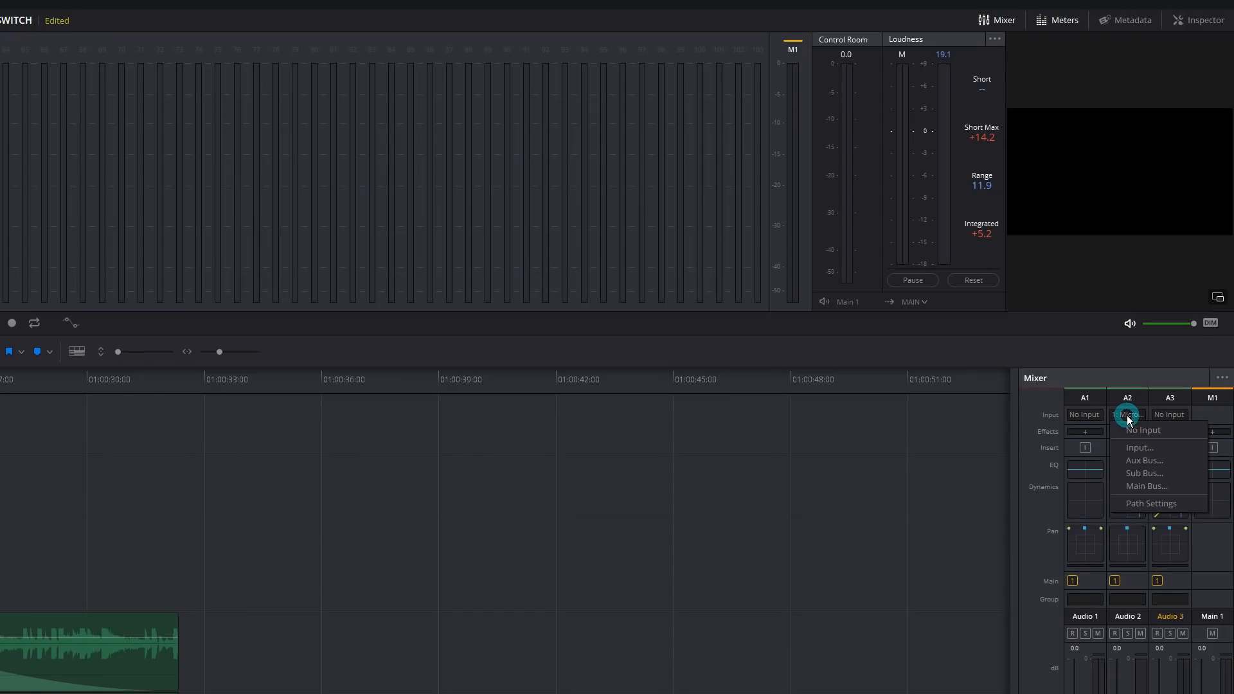
{"action": "left_click", "coordinate": [1140, 449]}
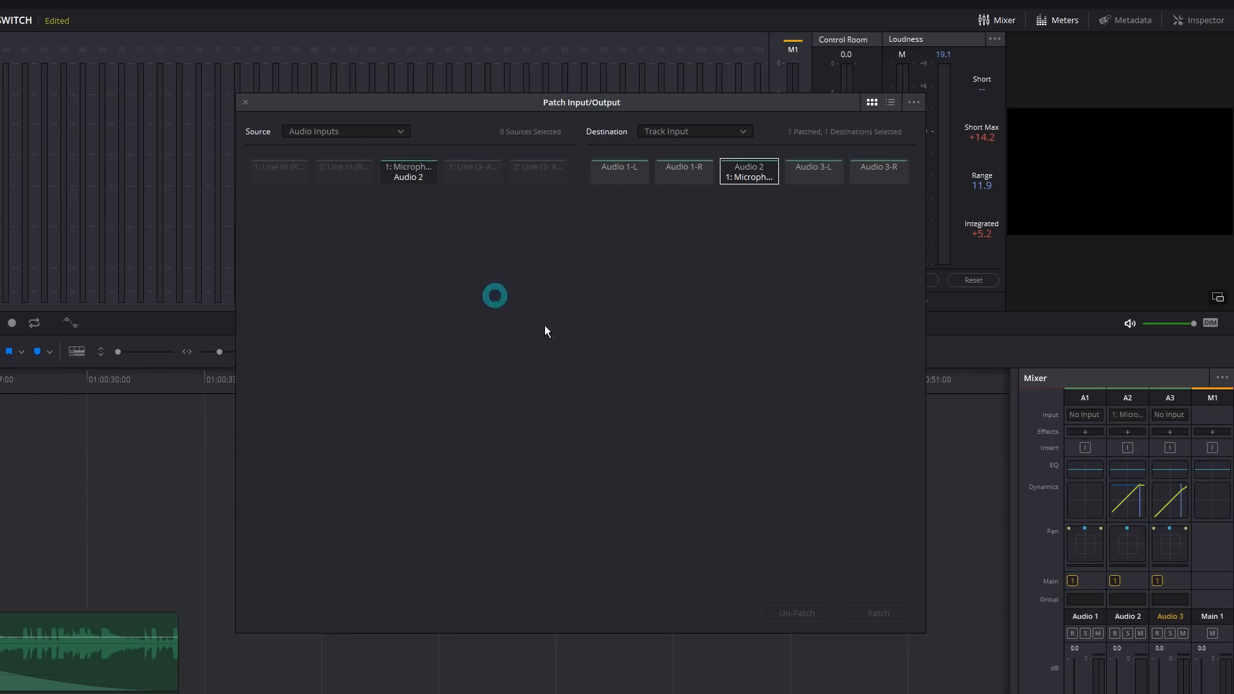
{"action": "left_click", "coordinate": [415, 173]}
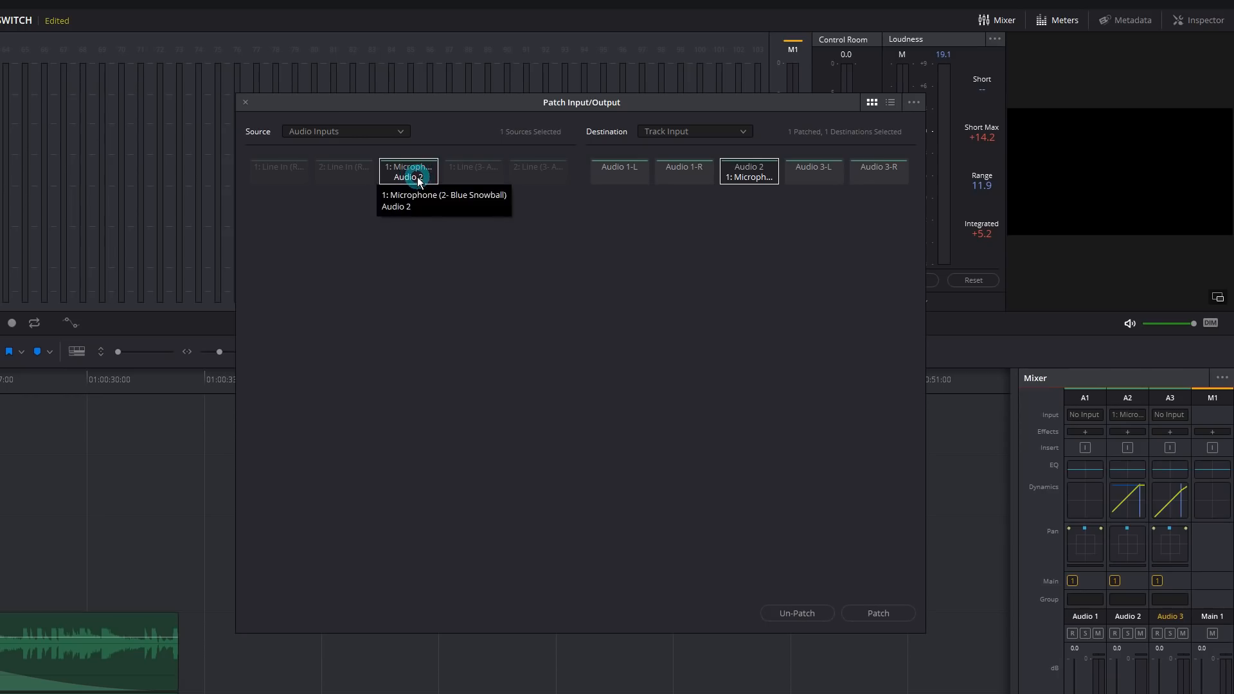
{"action": "left_click", "coordinate": [756, 177]}
{"action": "left_click", "coordinate": [755, 176]}
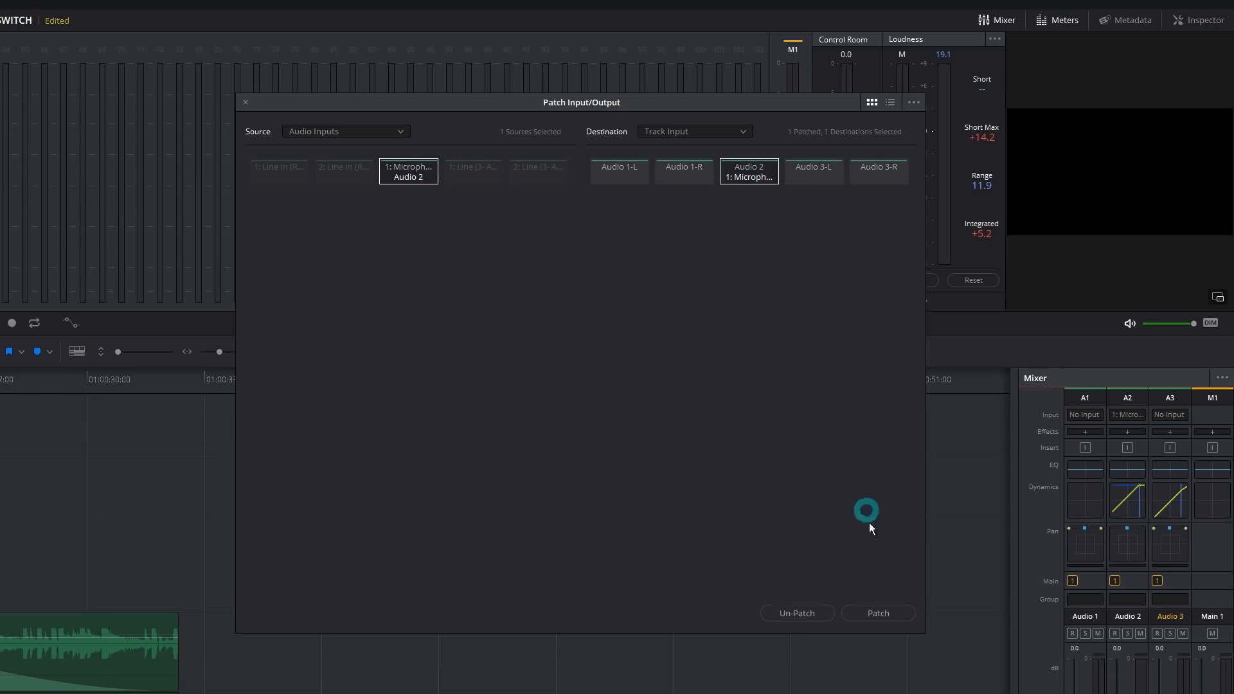
{"action": "left_click", "coordinate": [879, 614]}
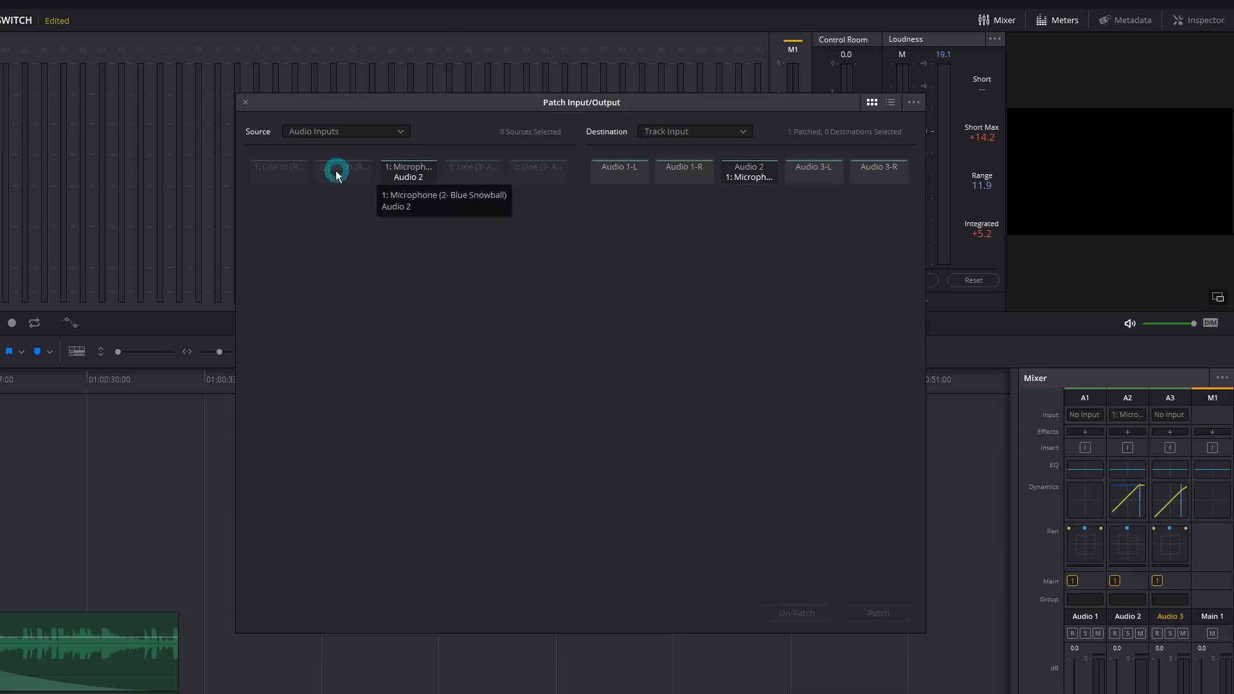
{"action": "left_click", "coordinate": [269, 118]}
{"action": "left_click", "coordinate": [246, 102]}
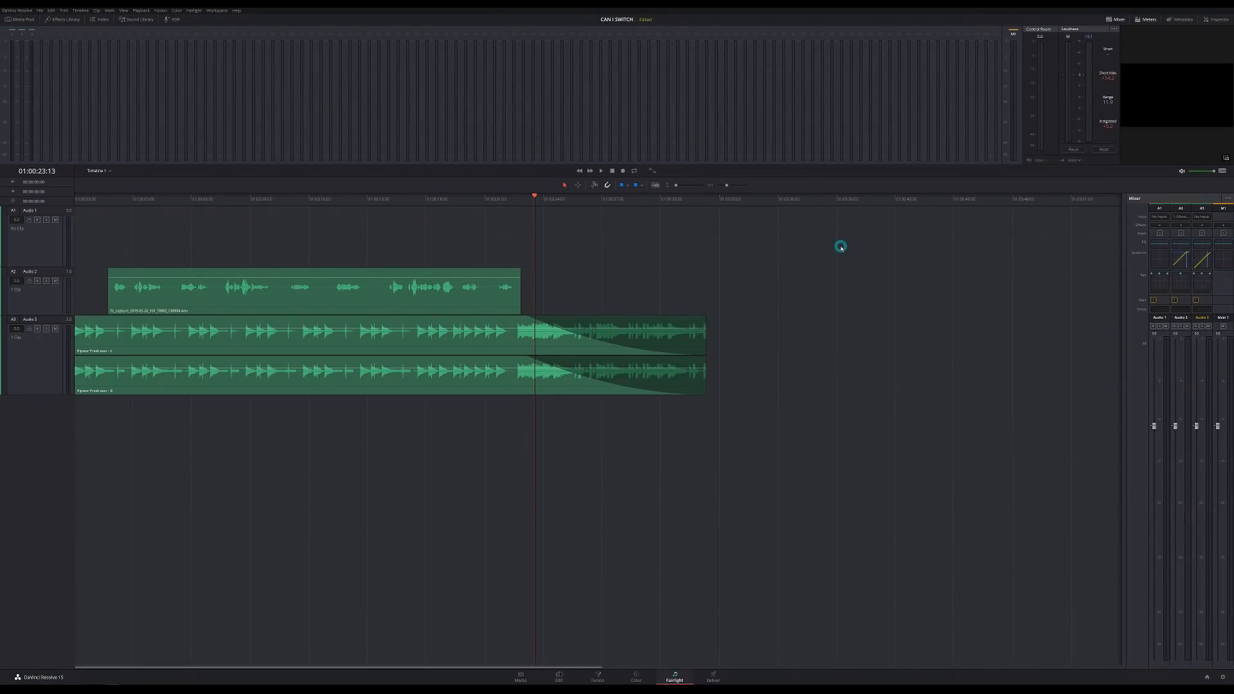
{"action": "left_click", "coordinate": [37, 281]}
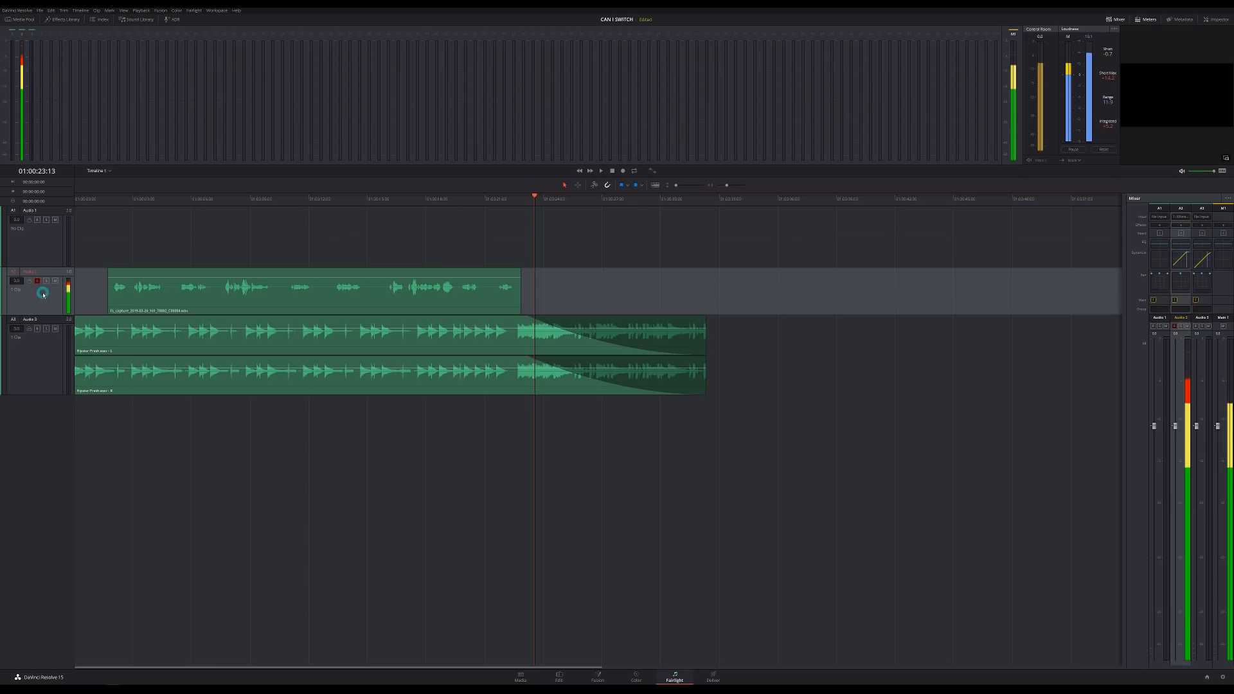
{"action": "left_click", "coordinate": [622, 172]}
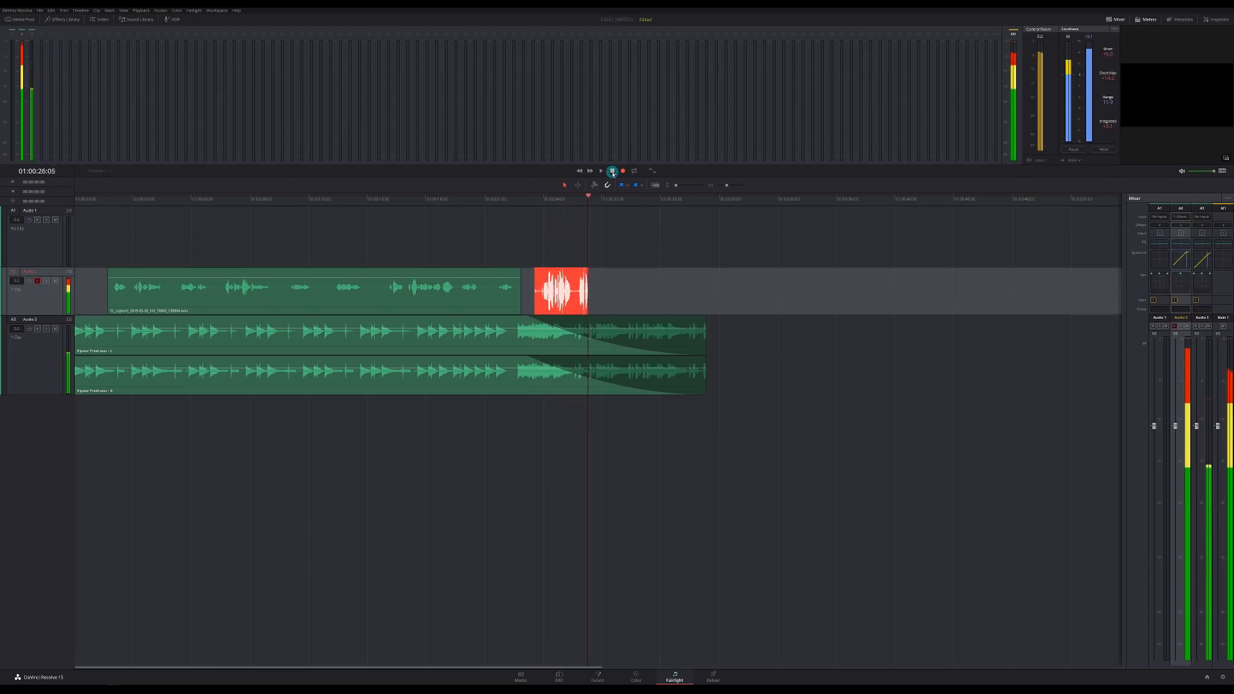
{"action": "left_click", "coordinate": [612, 171]}
{"action": "left_click", "coordinate": [585, 313]}
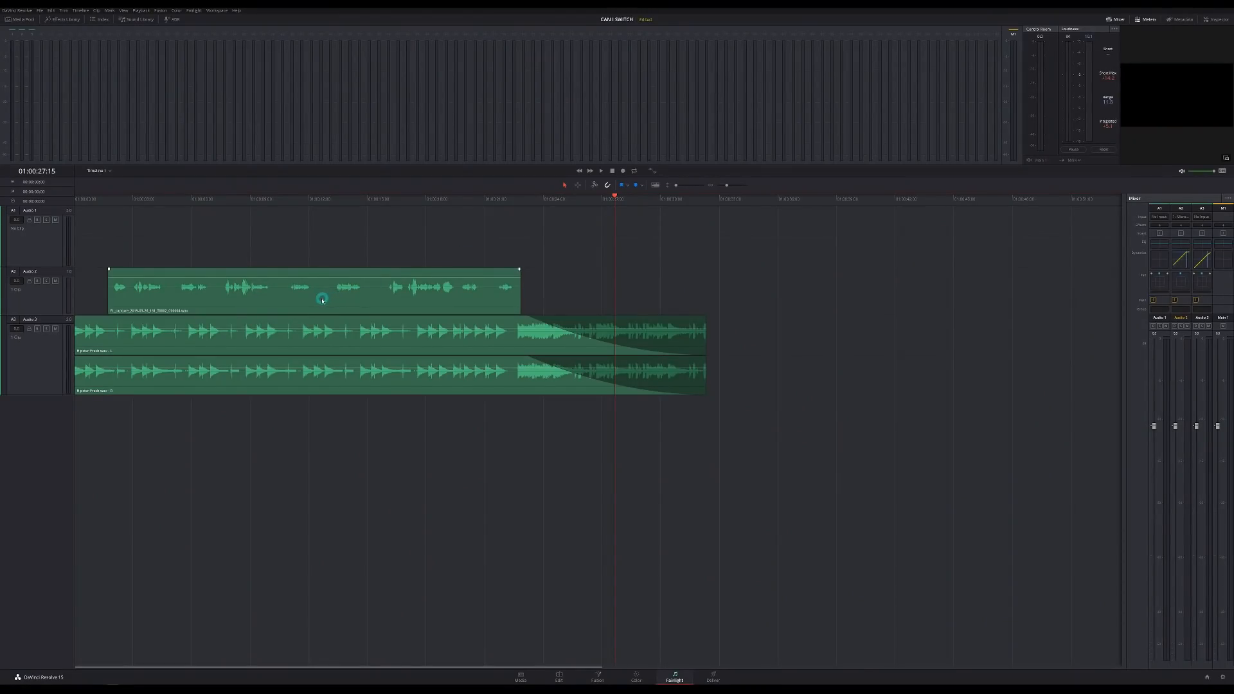
- Add and reshape a fade-out at the end of the Audio 2 voice clip
{"action": "left_click", "coordinate": [517, 268]}
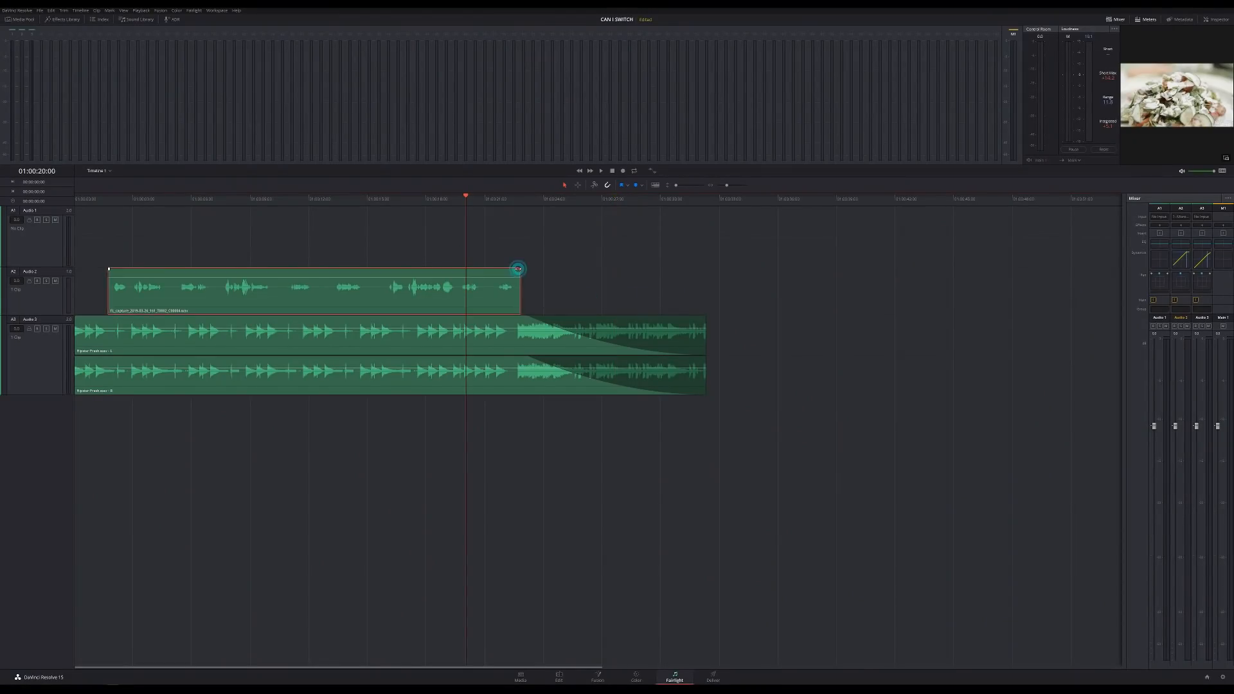
{"action": "left_click_drag", "start_coordinate": [519, 268], "coordinate": [388, 268]}
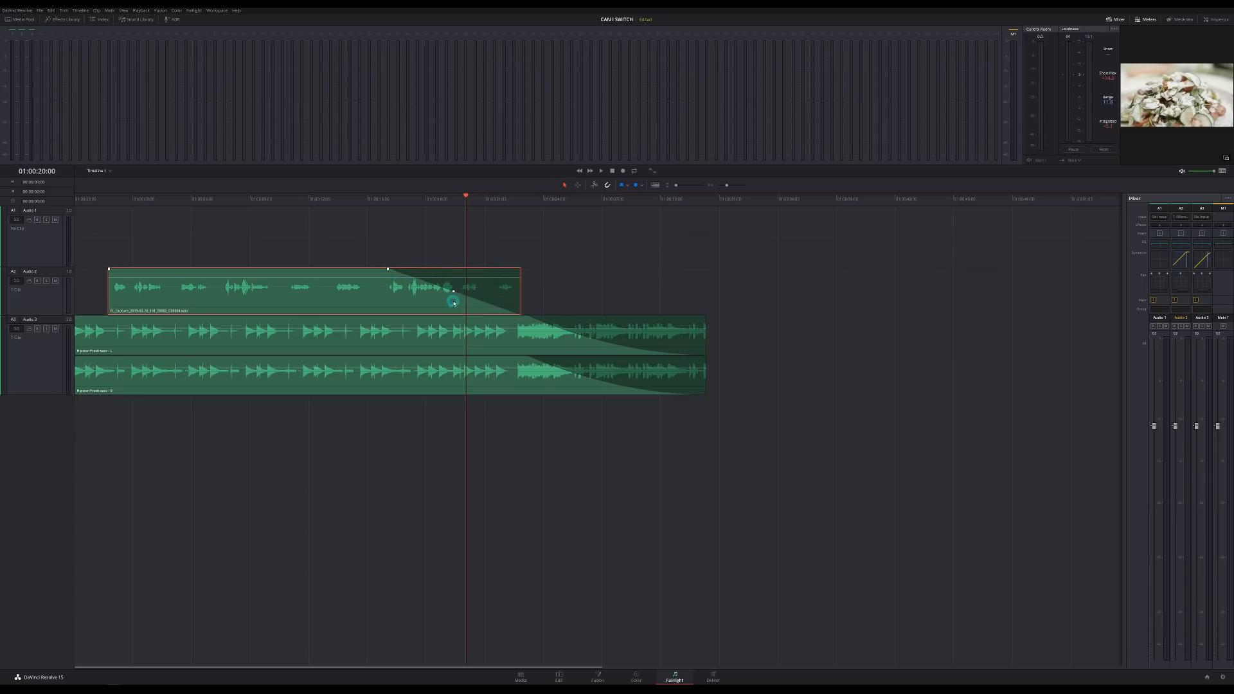
{"action": "left_click_drag", "start_coordinate": [453, 292], "coordinate": [451, 300]}
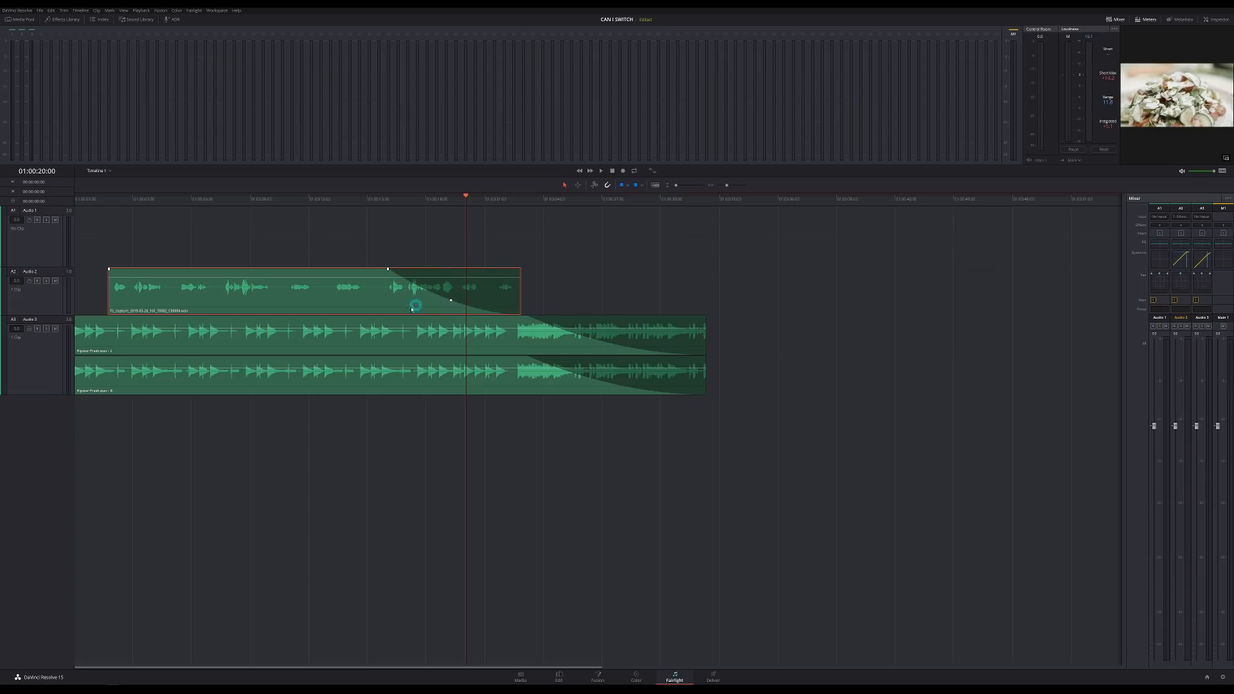
- Set the voice clip's color to Pink and return to the Edit page
{"action": "right_click", "coordinate": [410, 307]}
{"action": "mouse_move", "coordinate": [459, 381]}
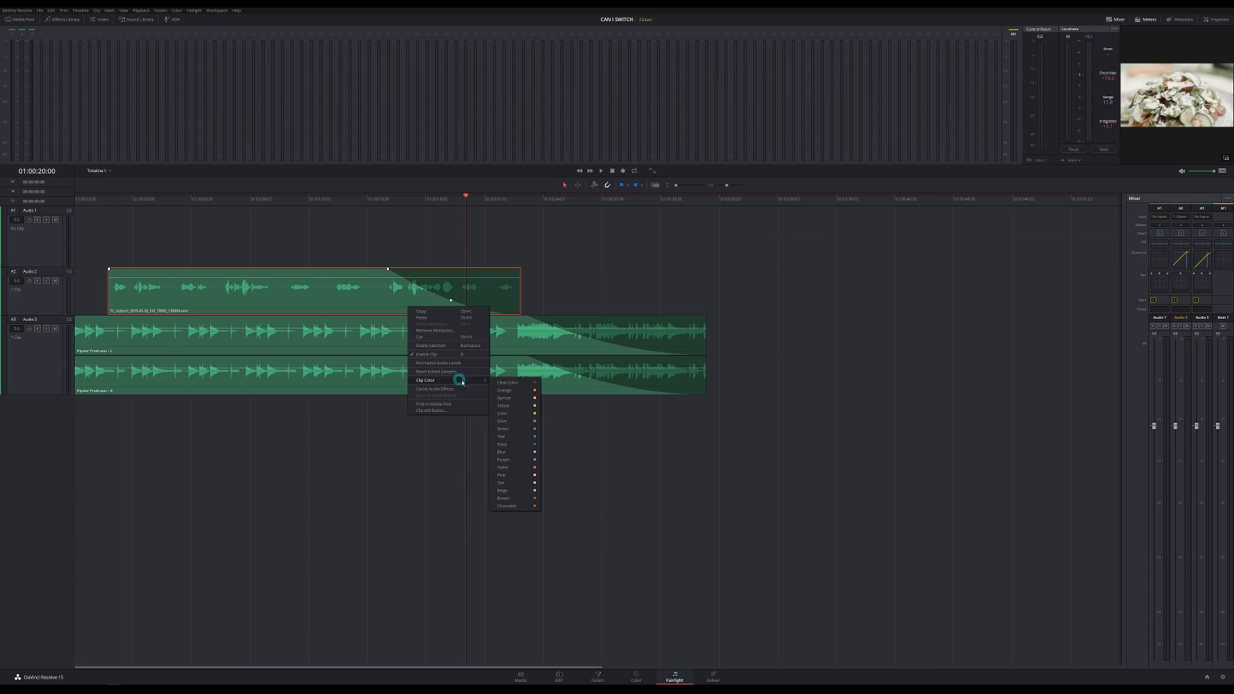
{"action": "left_click", "coordinate": [521, 439]}
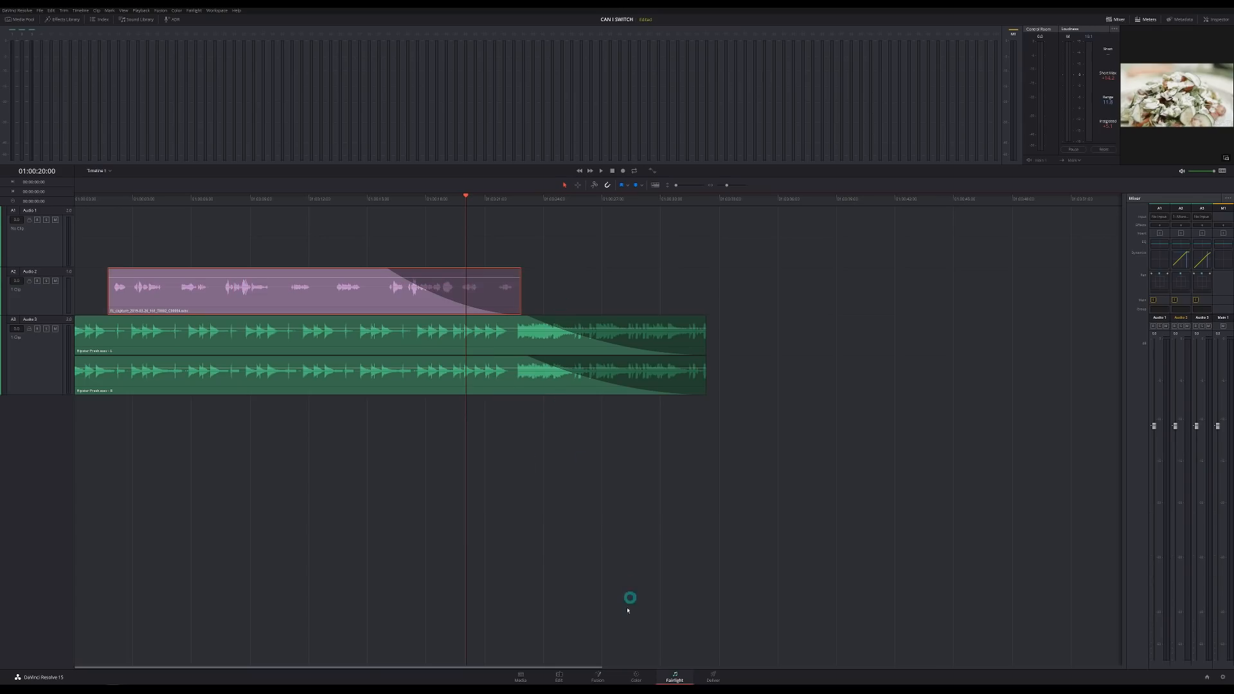
{"action": "left_click", "coordinate": [560, 680]}
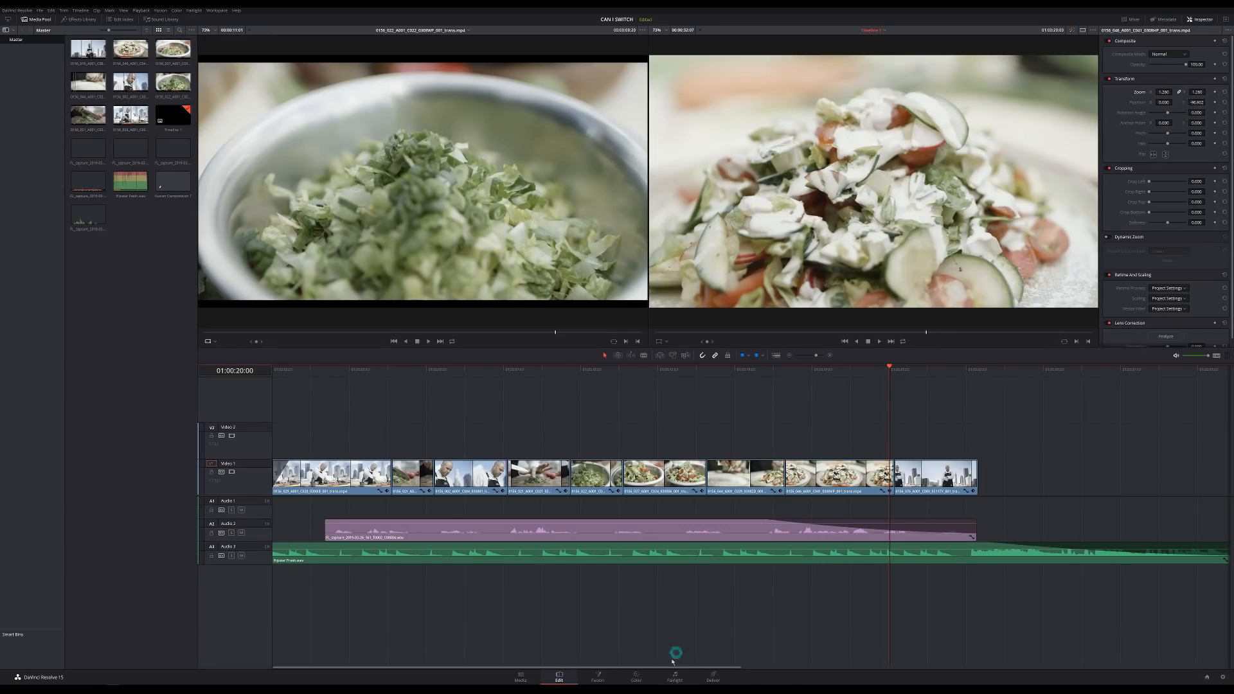
{"action": "left_click", "coordinate": [674, 678]}
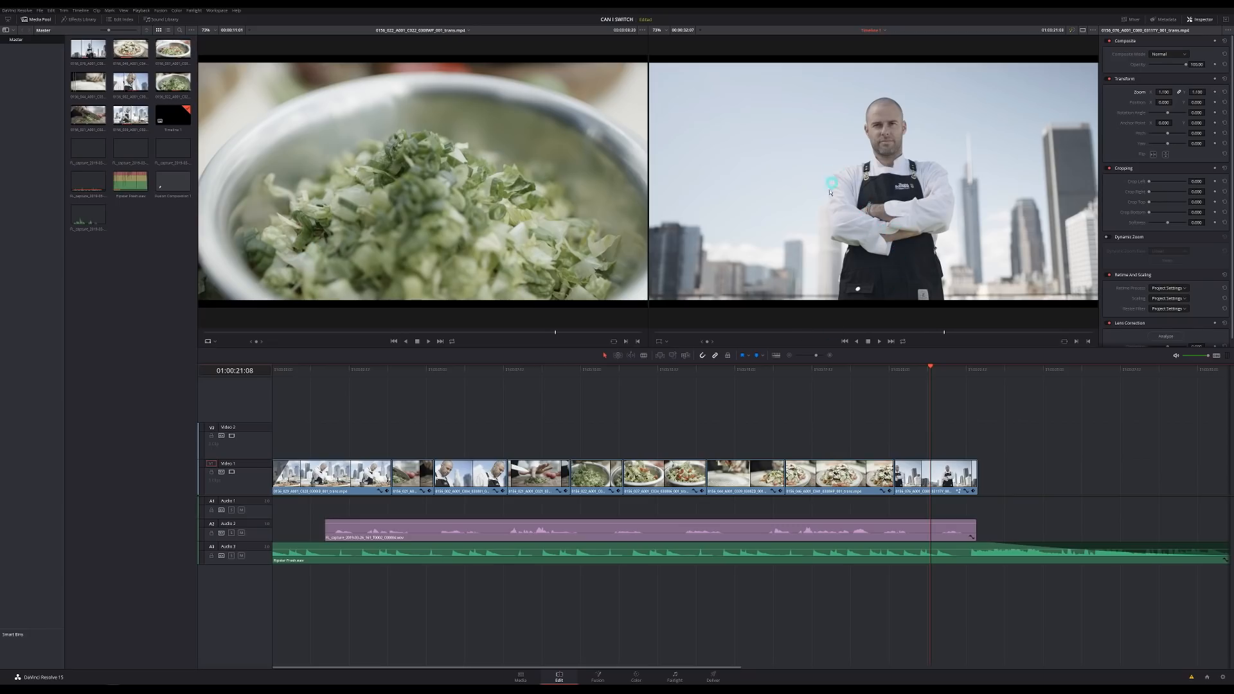
- Create a new Fusion composition clip for the chef's name title in the Media Pool and load it
{"action": "right_click", "coordinate": [150, 226]}
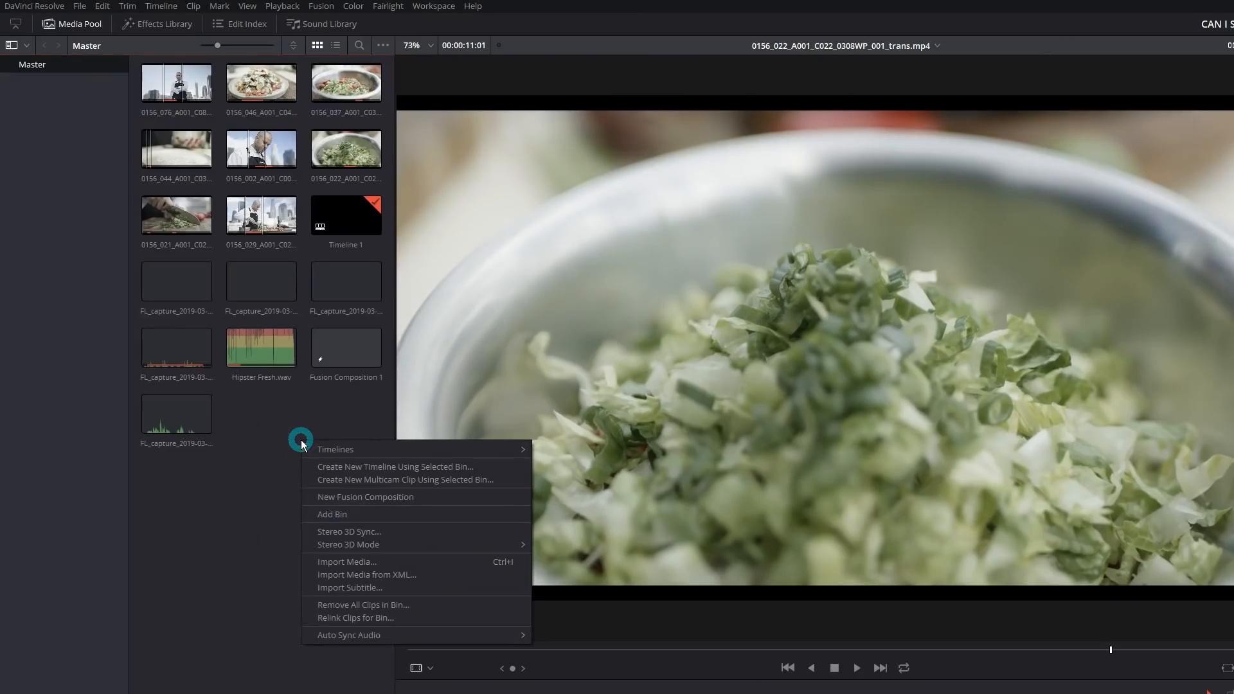
{"action": "left_click", "coordinate": [393, 498]}
{"action": "type", "text": "JEFF "}
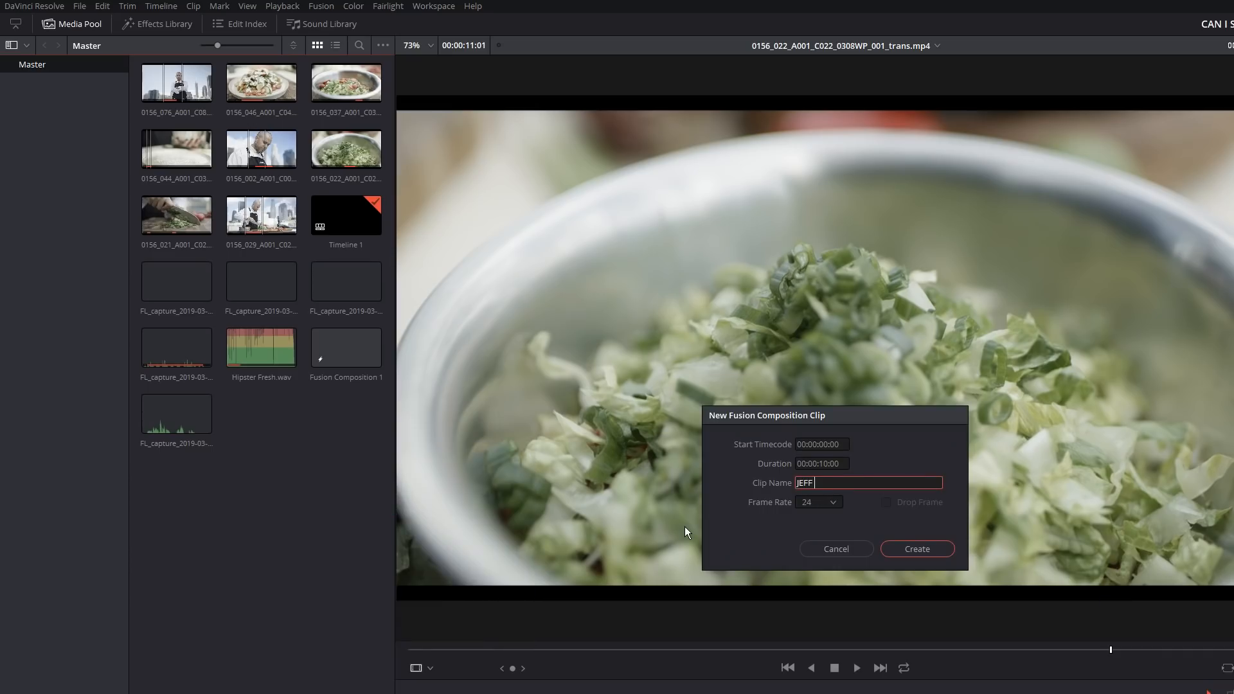
{"action": "type", "text": "TITLE"}
{"action": "left_click", "coordinate": [911, 552]}
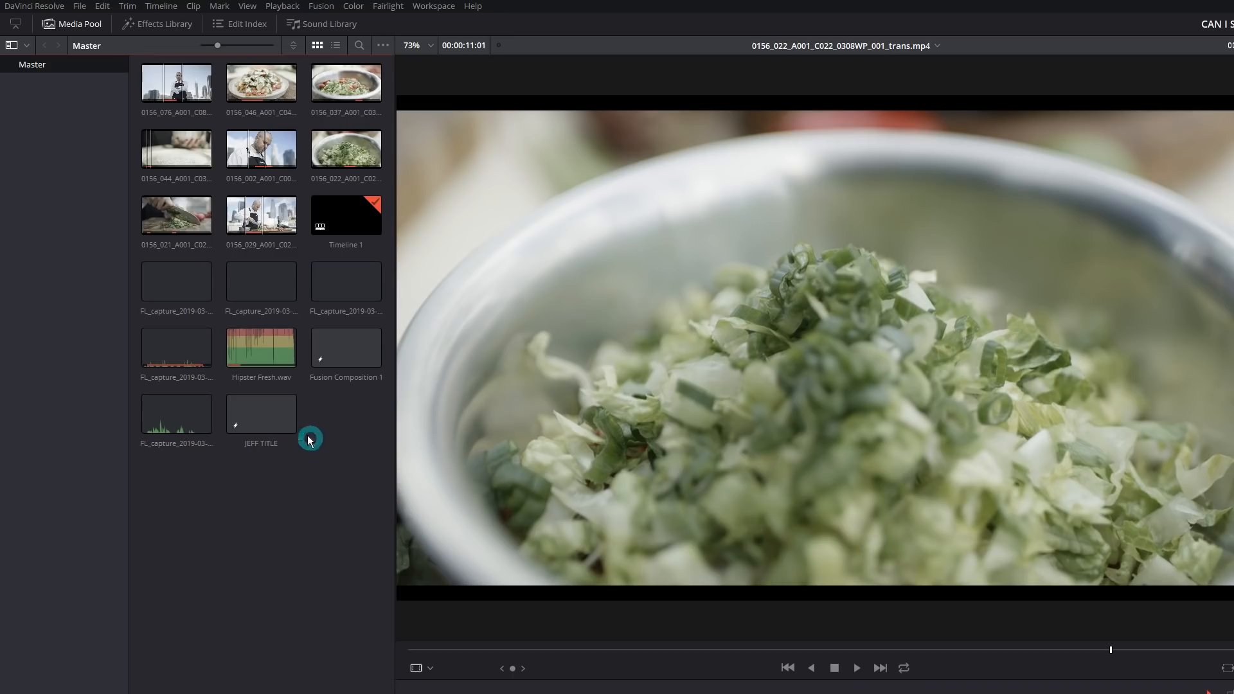
{"action": "left_click", "coordinate": [284, 438]}
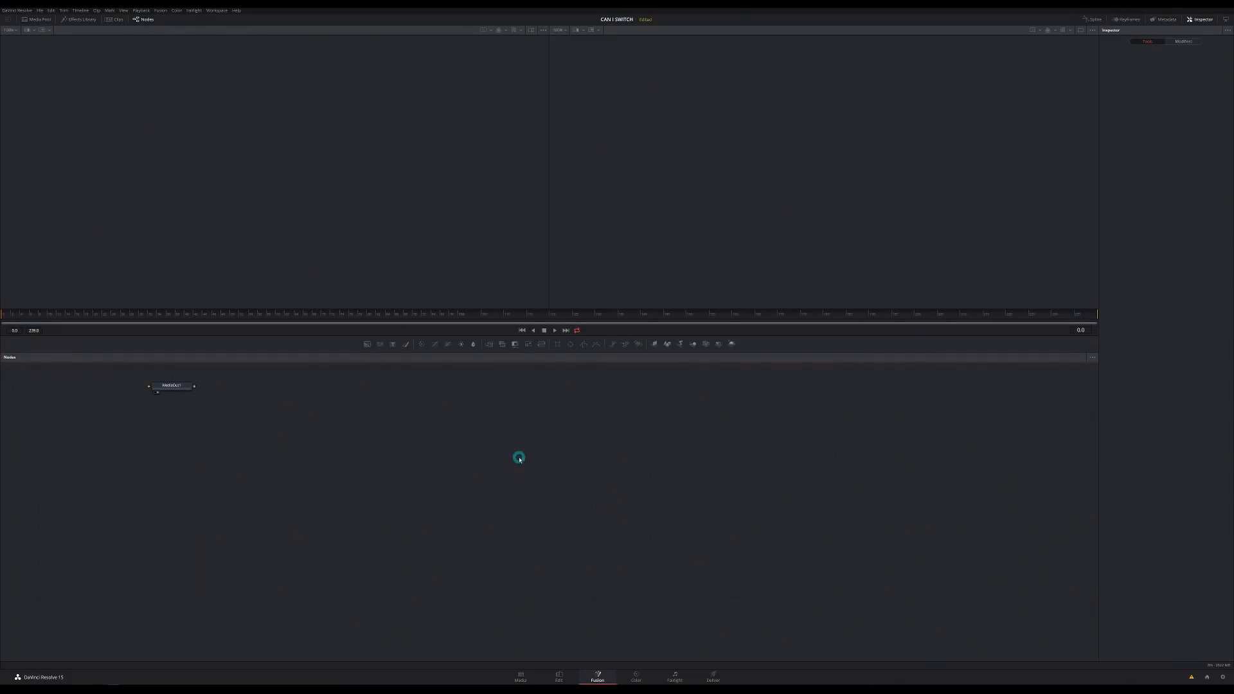
- Move MediaOut1 aside, add a Background node and wire Background1's output into MediaOut1
{"action": "left_click_drag", "start_coordinate": [172, 386], "coordinate": [262, 417]}
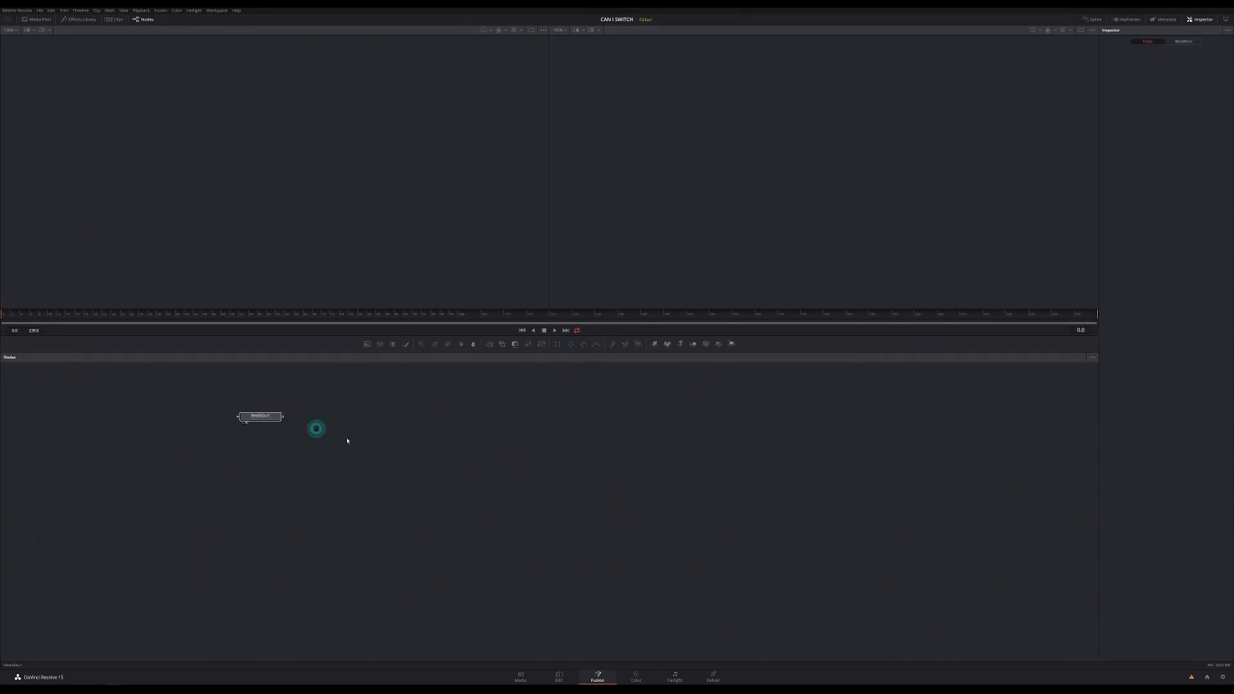
{"action": "left_click_drag", "start_coordinate": [347, 441], "coordinate": [742, 445]}
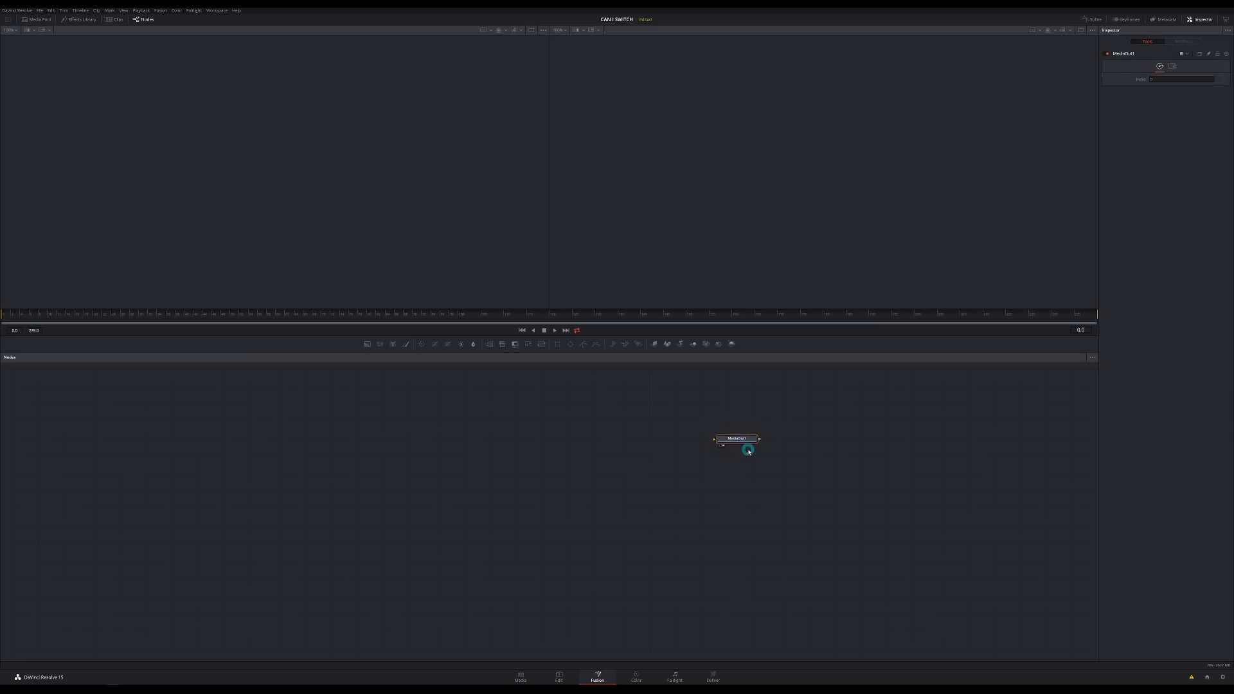
{"action": "left_click_drag", "start_coordinate": [738, 441], "coordinate": [738, 449]}
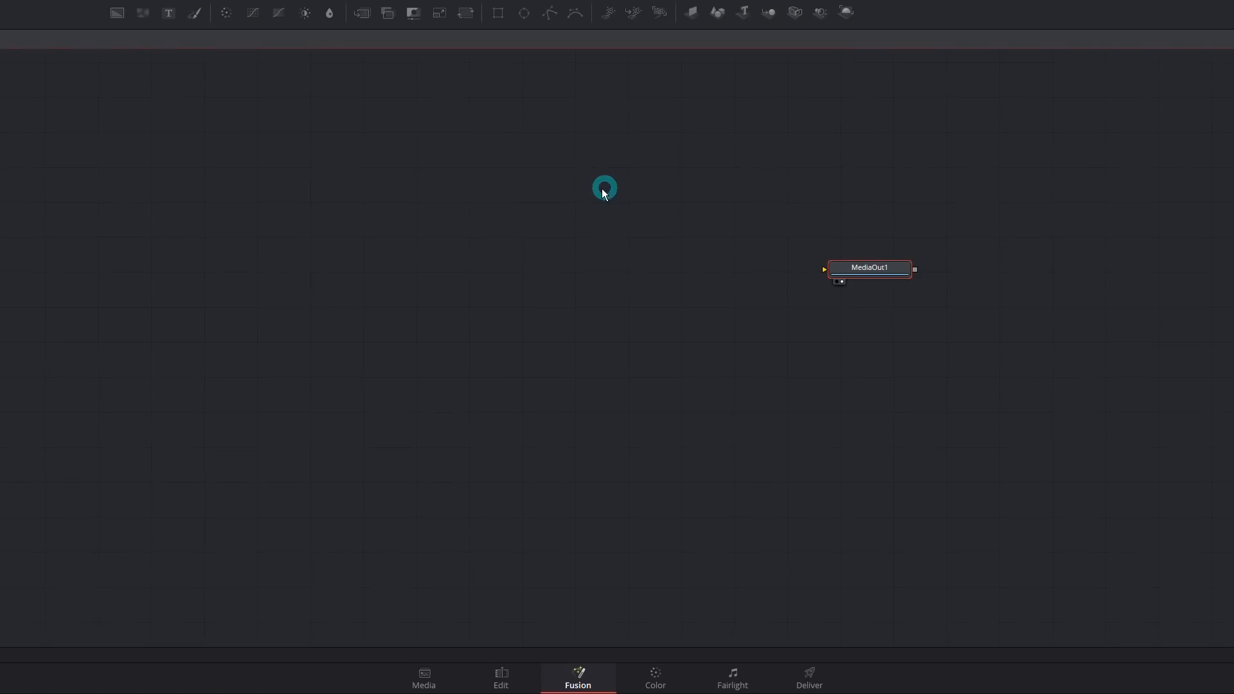
{"action": "left_click_drag", "start_coordinate": [122, 22], "coordinate": [221, 256]}
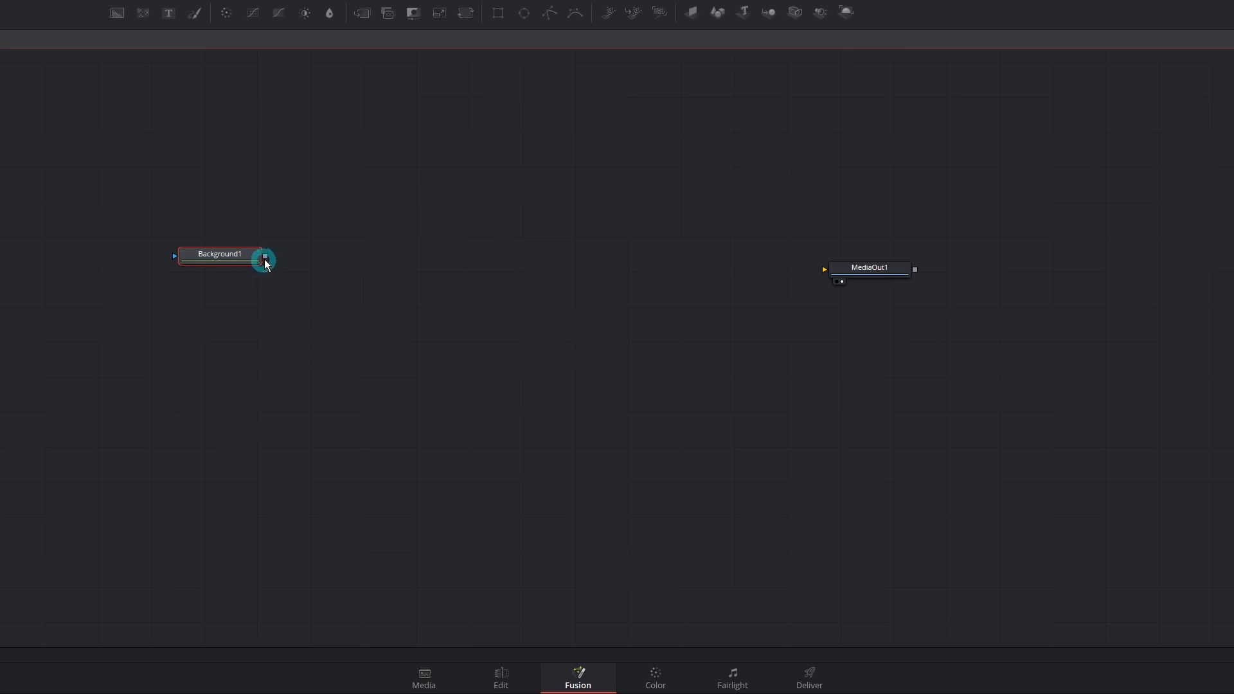
{"action": "left_click_drag", "start_coordinate": [266, 258], "coordinate": [872, 269]}
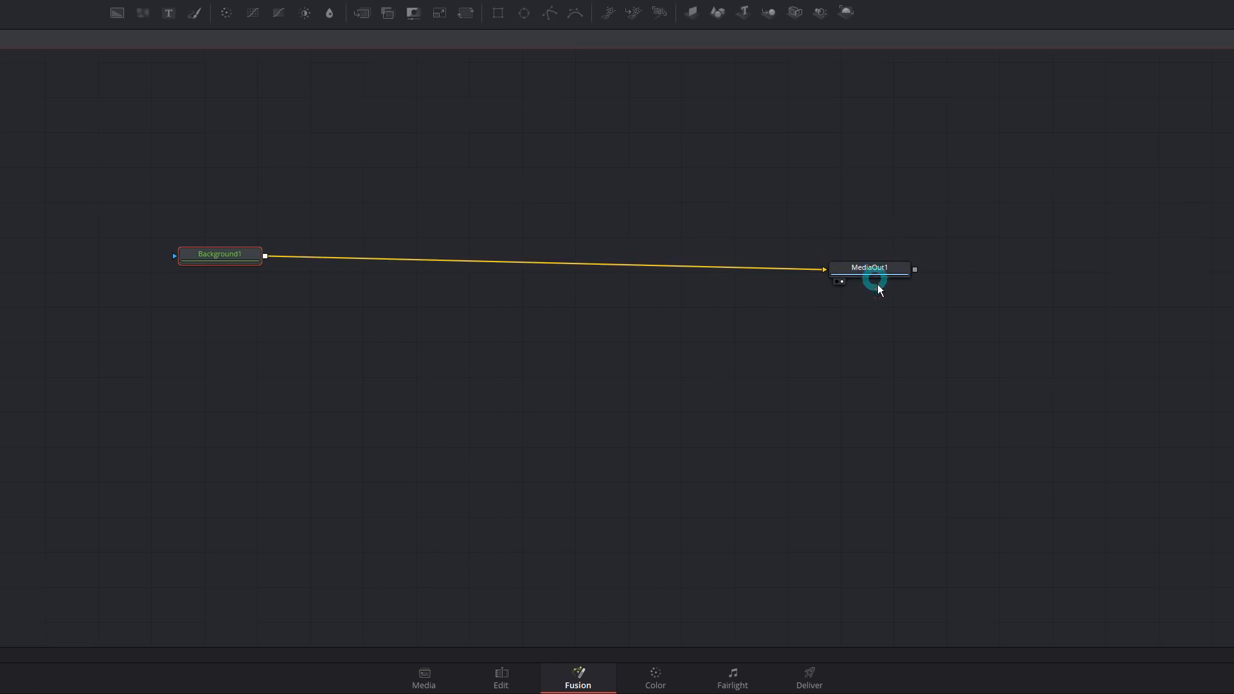
{"action": "left_click", "coordinate": [878, 286]}
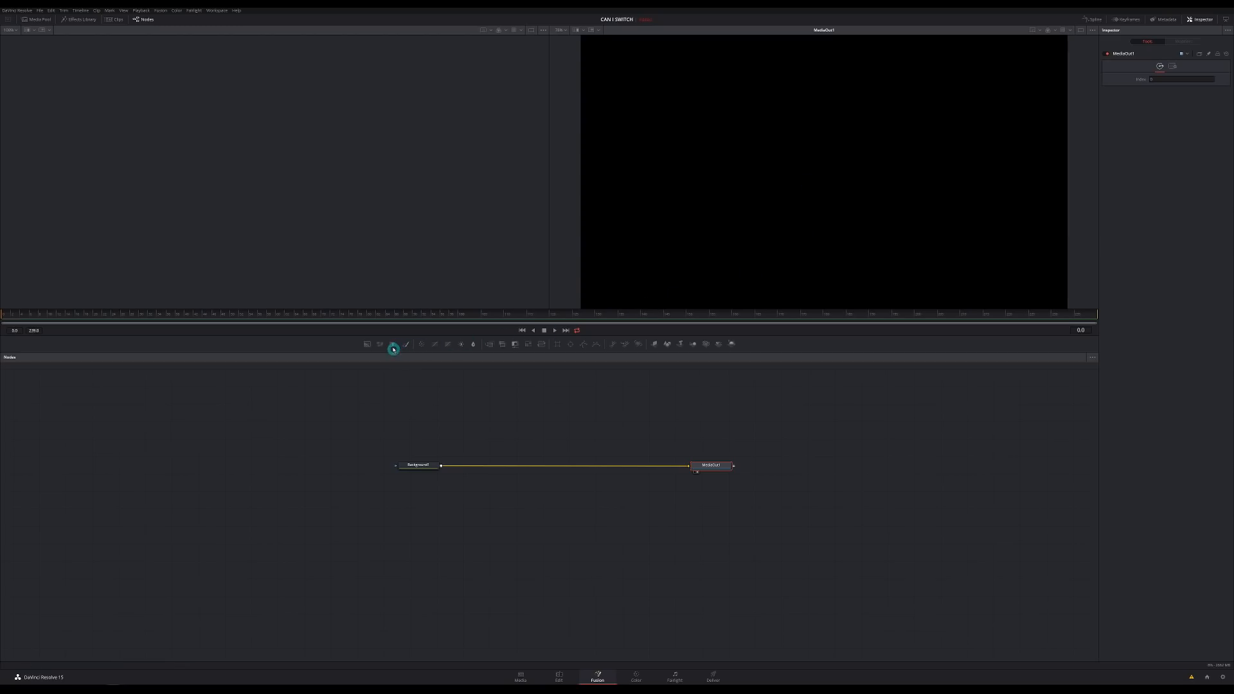
- Add a Text1 node, show MediaOut1 and Text1 in the viewers, and select the Styled Text field
{"action": "mouse_move", "coordinate": [392, 345]}
{"action": "left_mouse_down"}
{"action": "mouse_move", "coordinate": [498, 412]}
{"action": "mouse_move", "coordinate": [510, 415]}
{"action": "mouse_move", "coordinate": [444, 382]}
{"action": "mouse_move", "coordinate": [563, 430]}
{"action": "left_mouse_up"}
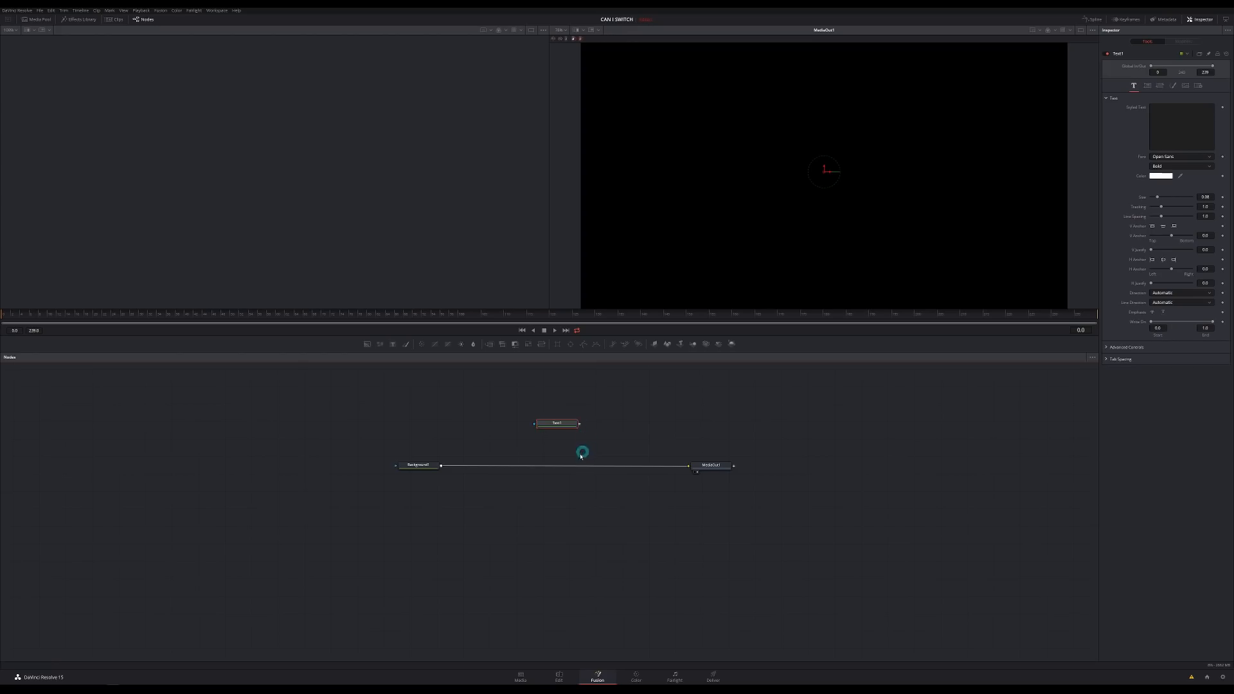
{"action": "left_click", "coordinate": [715, 468]}
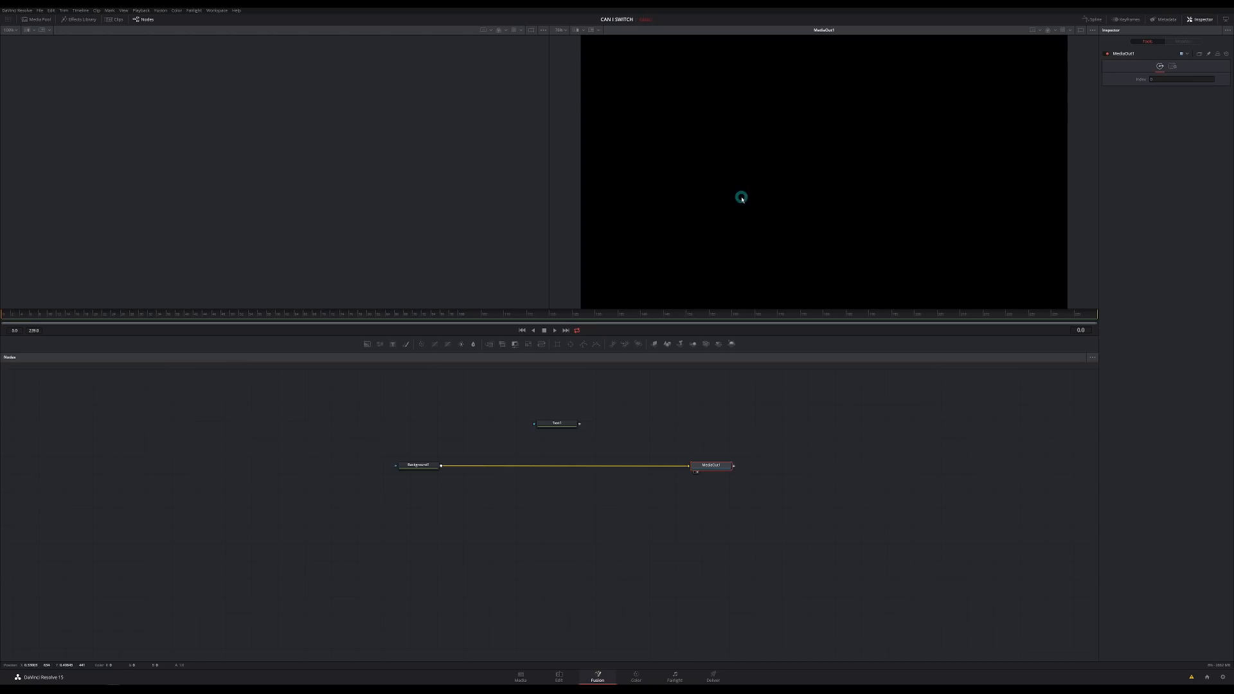
{"action": "left_click", "coordinate": [695, 473]}
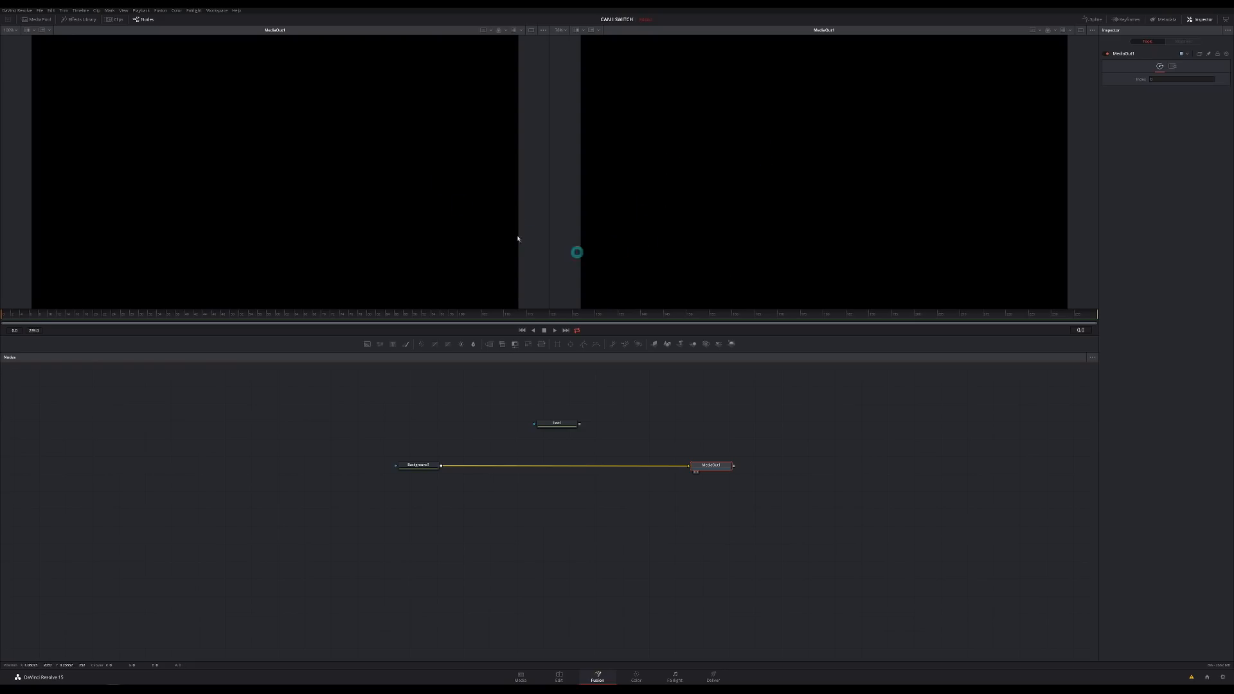
{"action": "left_click", "coordinate": [570, 423]}
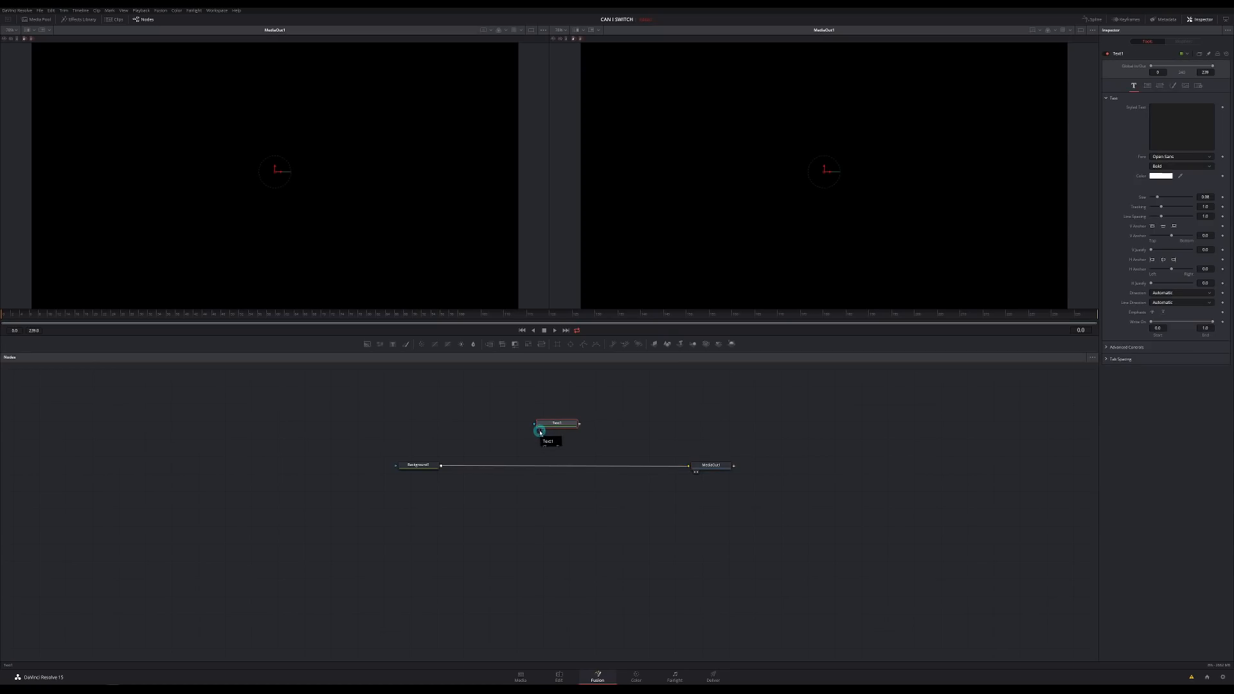
{"action": "left_click", "coordinate": [541, 431]}
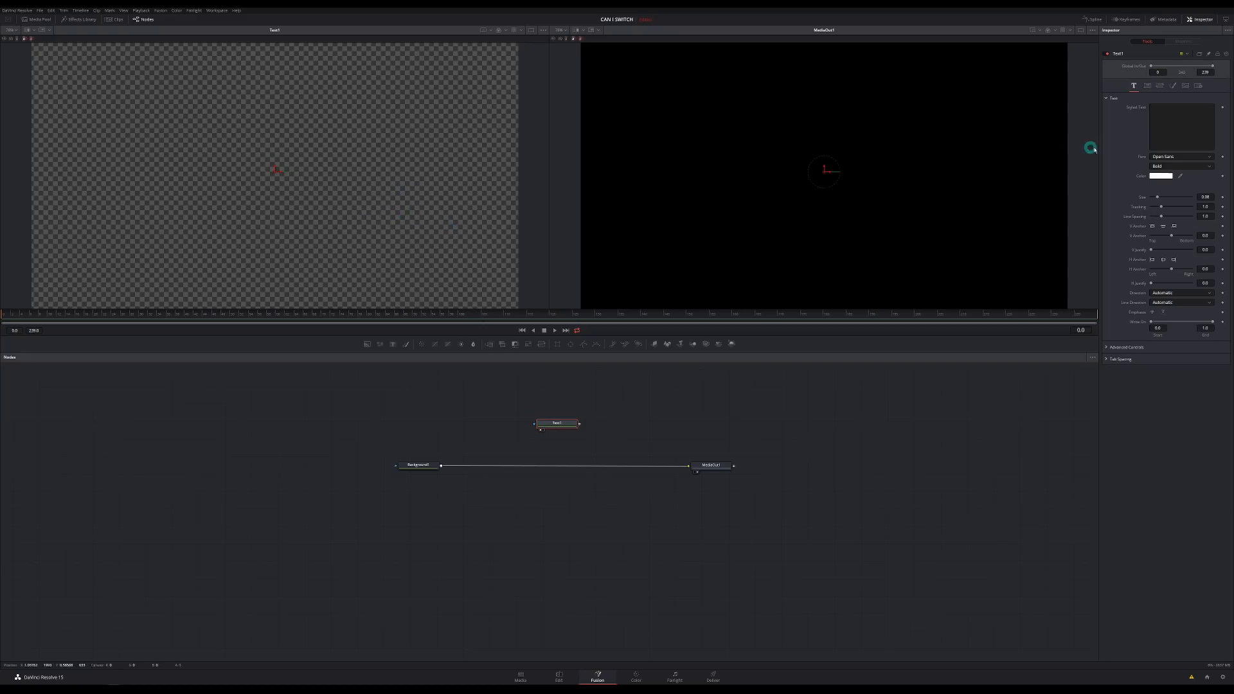
{"action": "left_click", "coordinate": [1161, 129]}
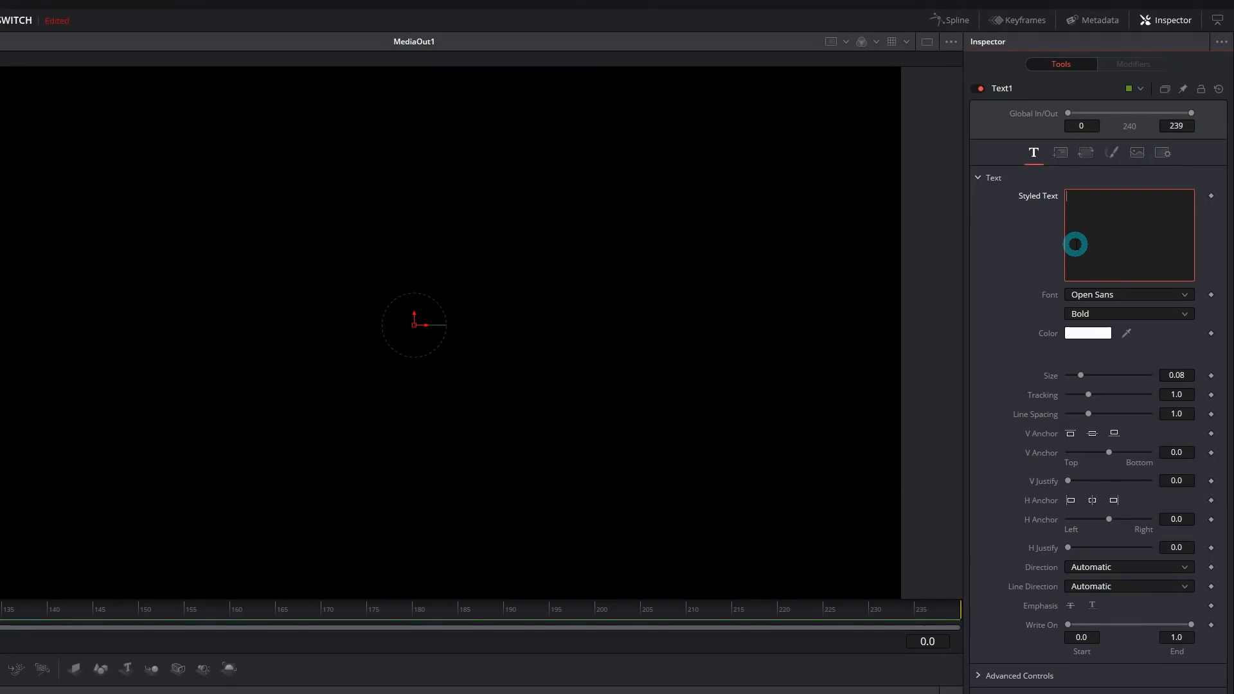
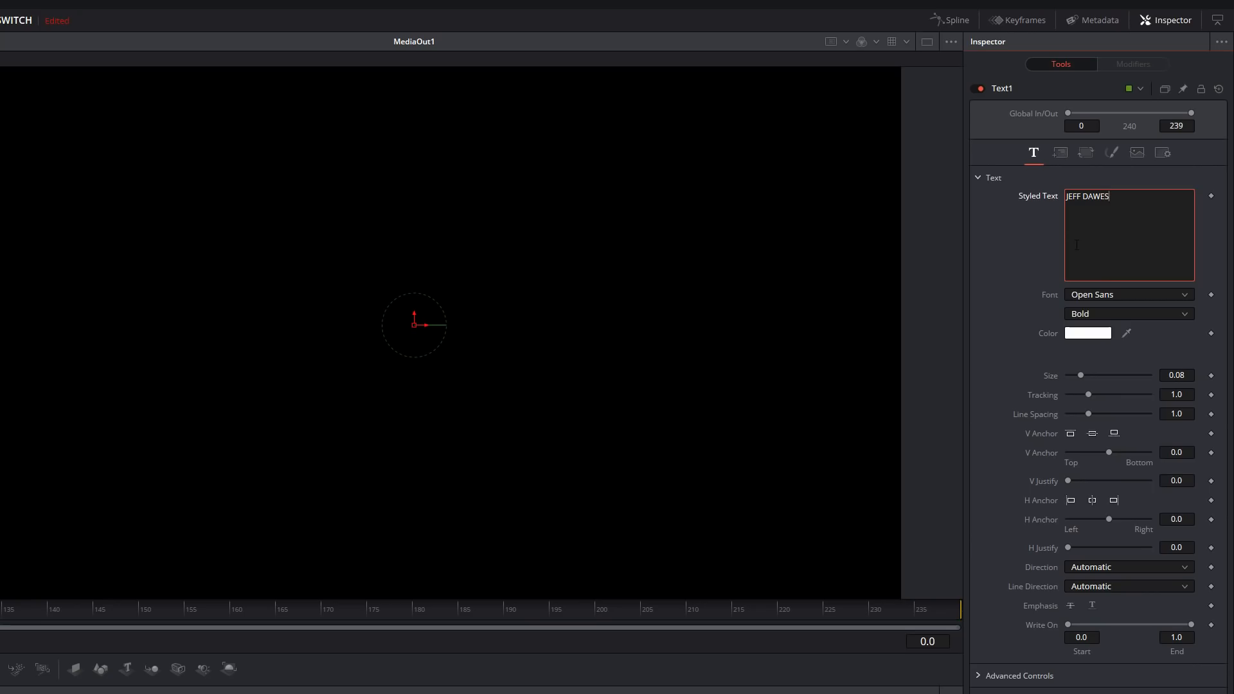
- Enter the chef's full name as Styled Text in Bebas Neue at size 0.1378
{"action": "left_click", "coordinate": [1125, 294]}
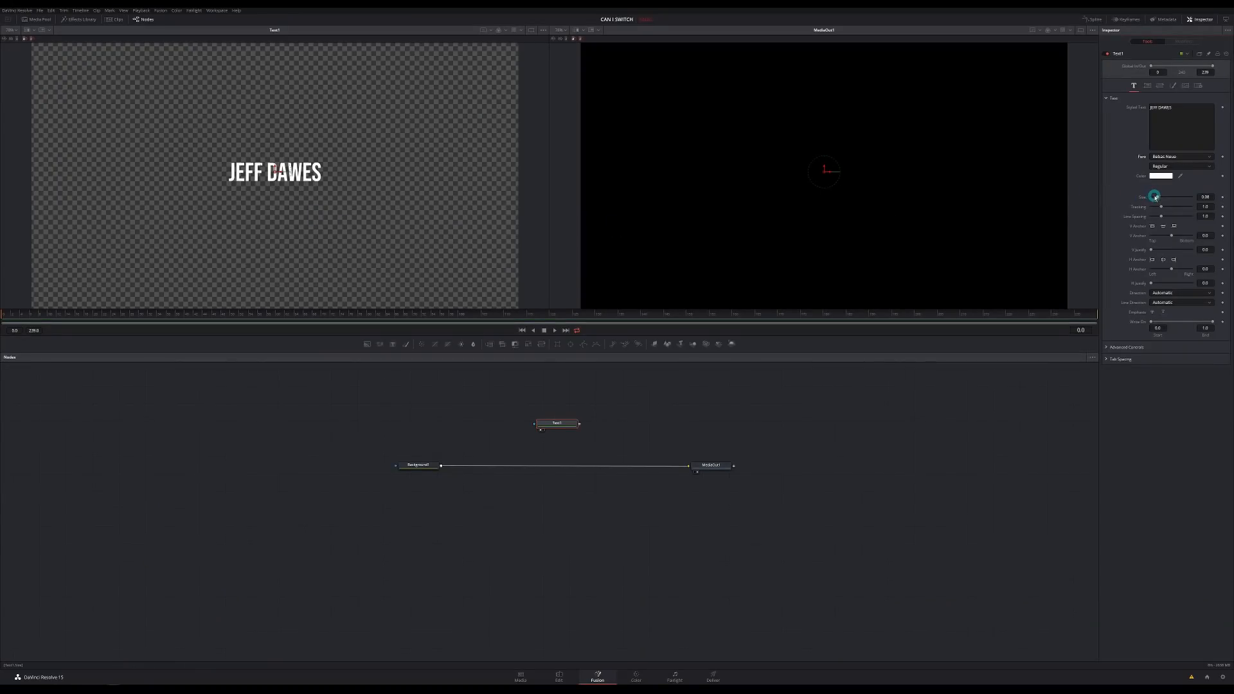
{"action": "left_click_drag", "start_coordinate": [1158, 197], "coordinate": [1163, 197]}
{"action": "left_click", "coordinate": [566, 431]}
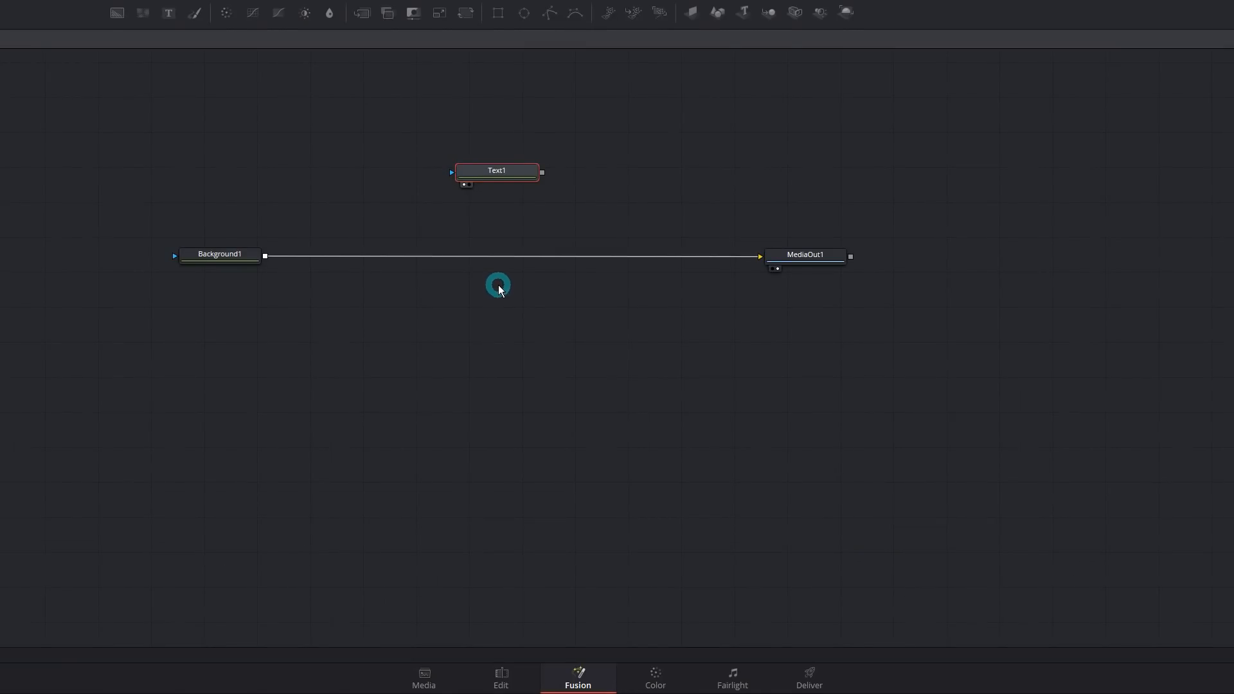
- Drop Text1's output onto the Background1–MediaOut1 link to insert a Merge1 node
{"action": "left_click_drag", "start_coordinate": [542, 173], "coordinate": [283, 233]}
{"action": "mouse_move", "coordinate": [263, 254]}
{"action": "left_mouse_down"}
{"action": "mouse_move", "coordinate": [272, 248]}
{"action": "mouse_move", "coordinate": [265, 255]}
{"action": "left_mouse_up"}
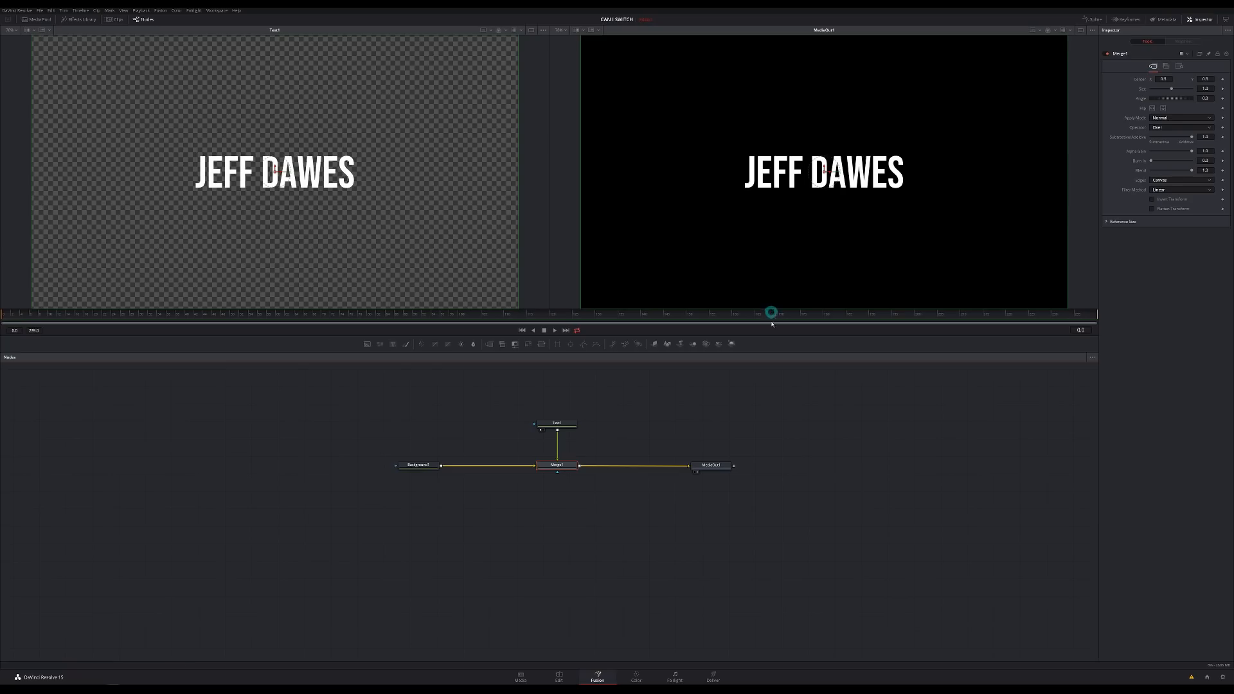
{"action": "left_click", "coordinate": [569, 426]}
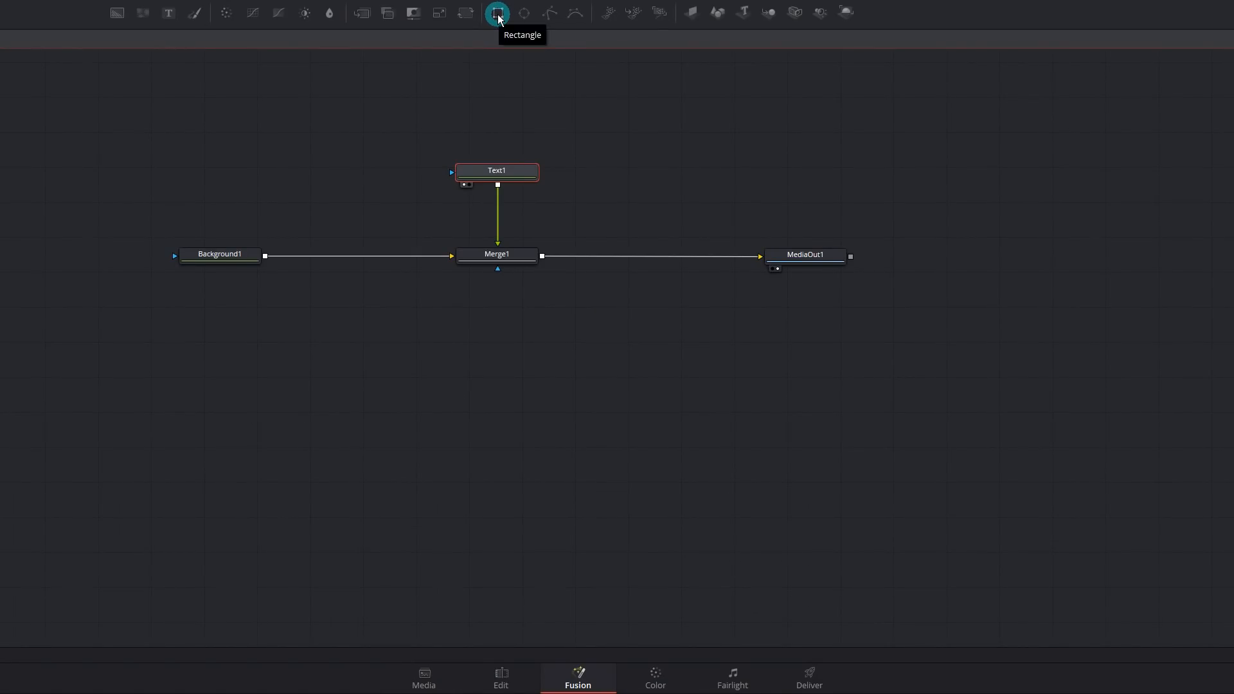
- Add a Rectangle mask to Text1 and widen it to 0.866 as a thin band
{"action": "left_click", "coordinate": [498, 13]}
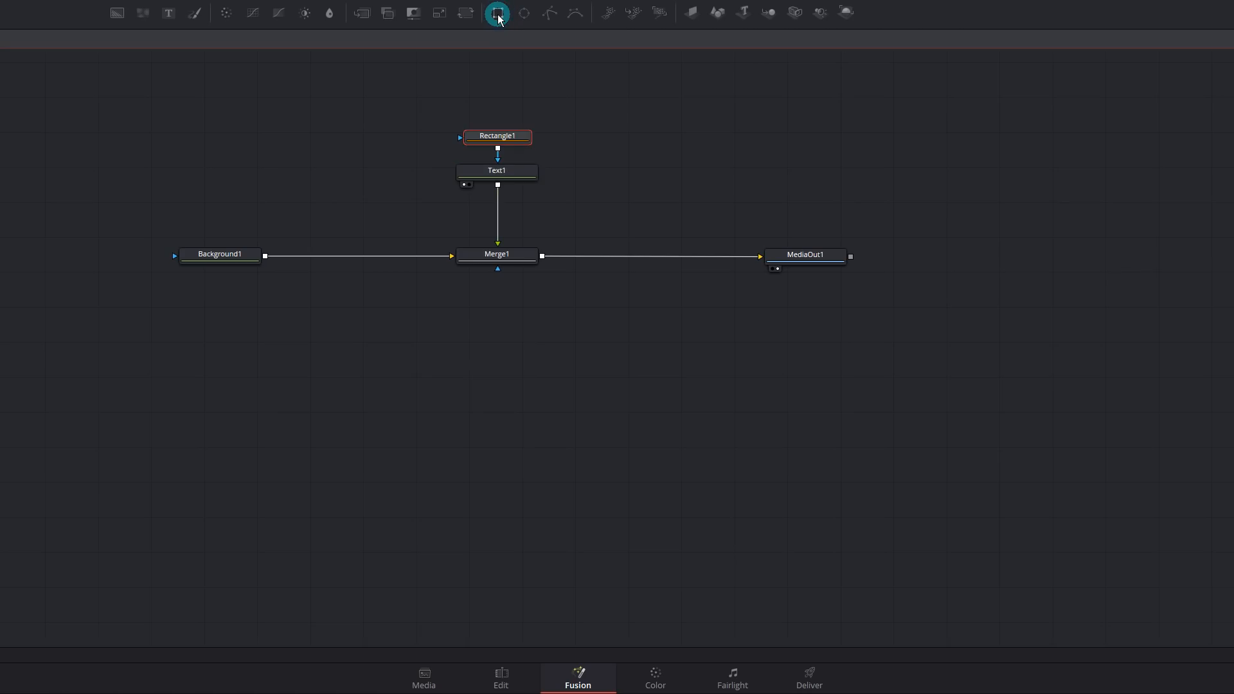
{"action": "left_click", "coordinate": [509, 144]}
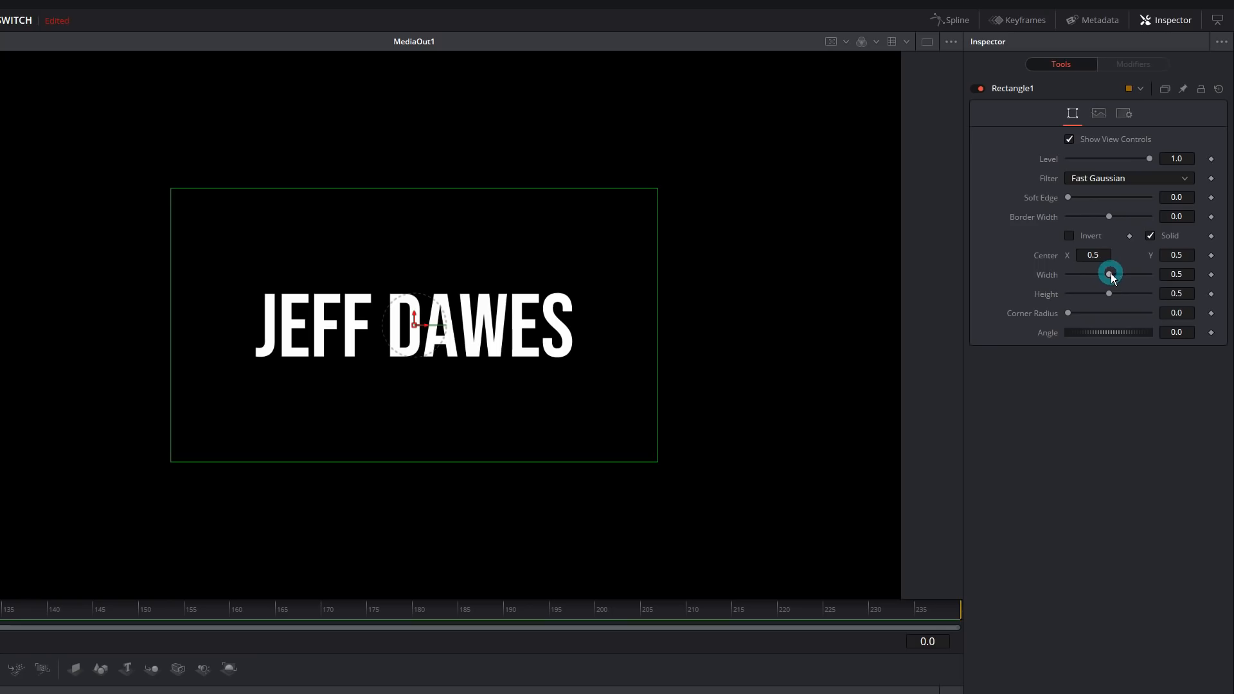
{"action": "left_click_drag", "start_coordinate": [1109, 275], "coordinate": [1082, 295]}
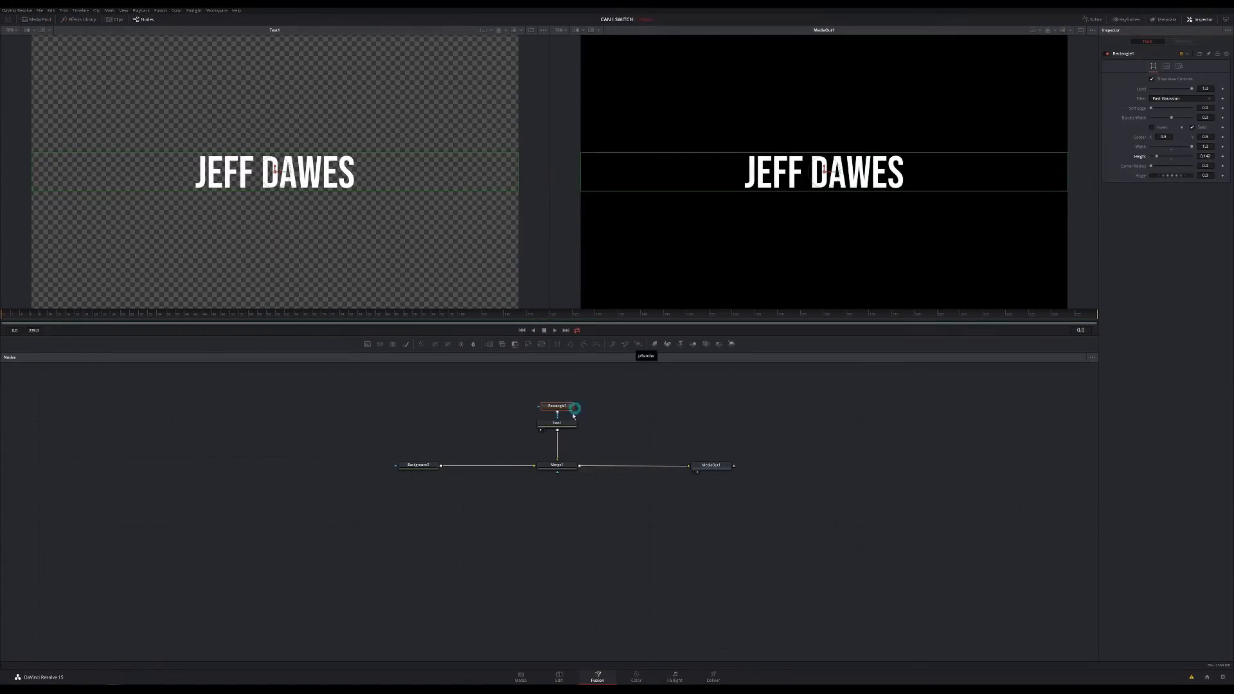
{"action": "left_click", "coordinate": [568, 426]}
{"action": "left_click", "coordinate": [920, 278]}
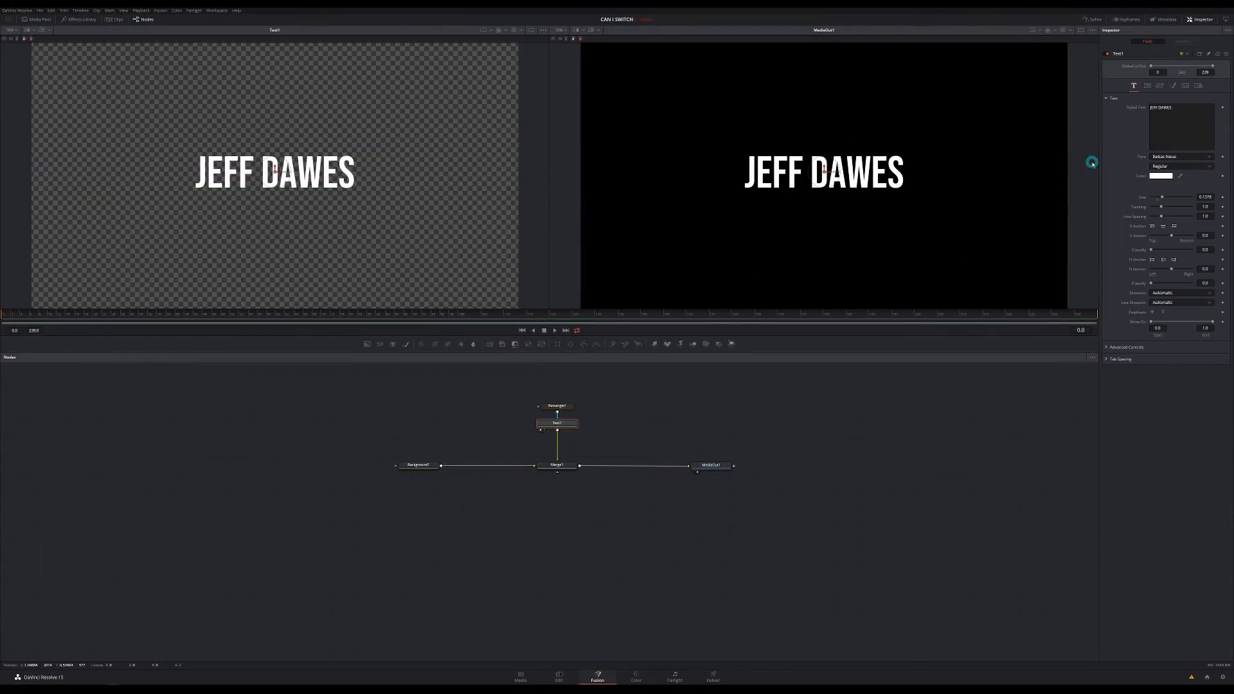
- Reset Text1's Center Y to 0.5 in the layout settings
{"action": "left_click", "coordinate": [1148, 85]}
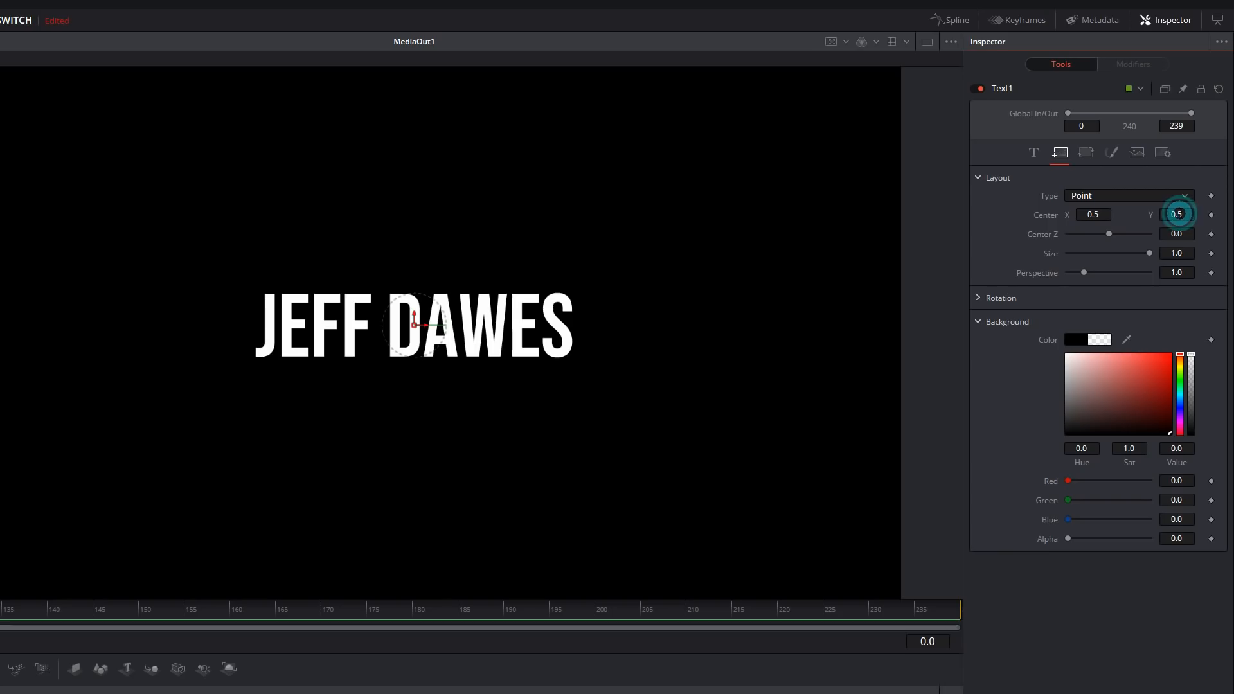
{"action": "left_click_drag", "start_coordinate": [1178, 215], "coordinate": [1116, 254]}
{"action": "double_click", "coordinate": [1176, 219]}
{"action": "type", "text": "0.5"}
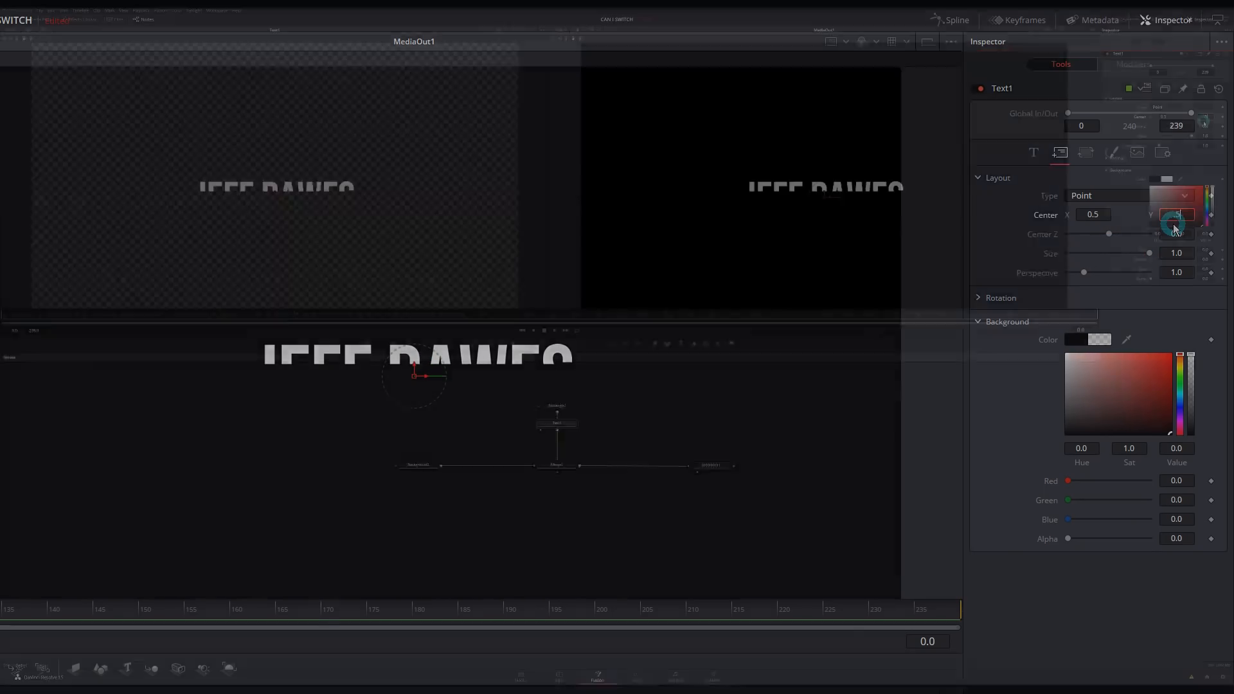
{"action": "key", "text": "Tab"}
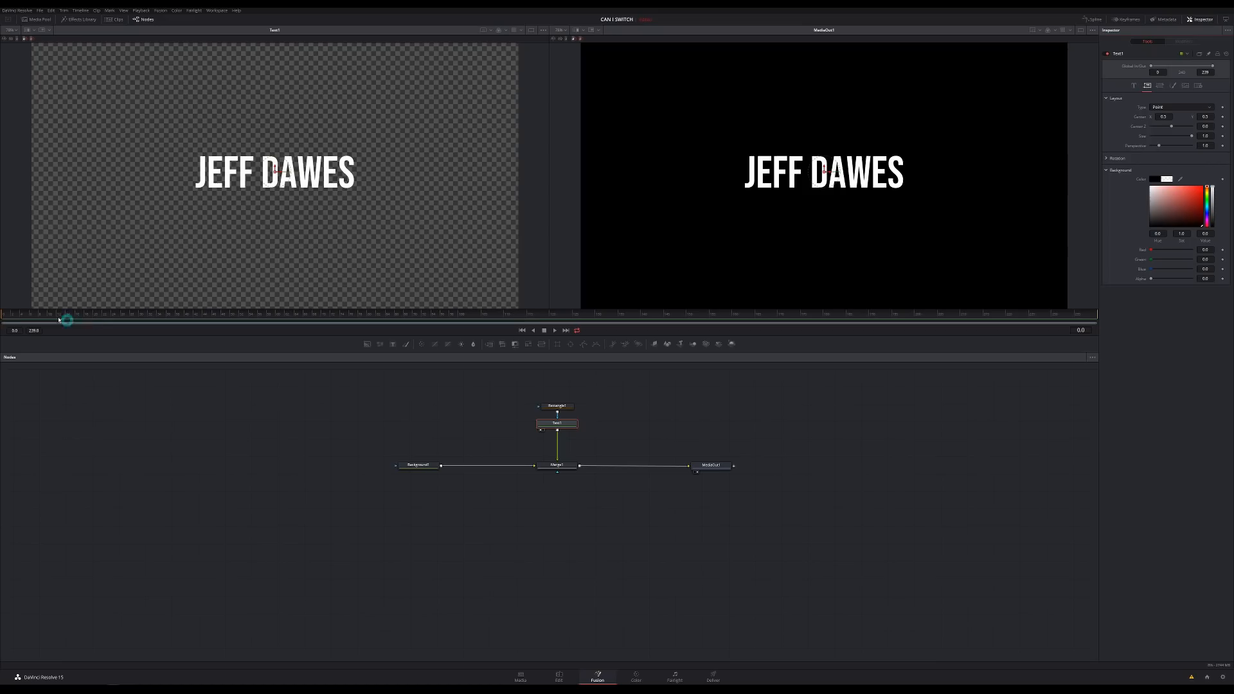
- Keyframe Center Y at 0.5 on frame 21 and 0.404 on frame 6, then play the animation
{"action": "left_click_drag", "start_coordinate": [31, 314], "coordinate": [72, 315]}
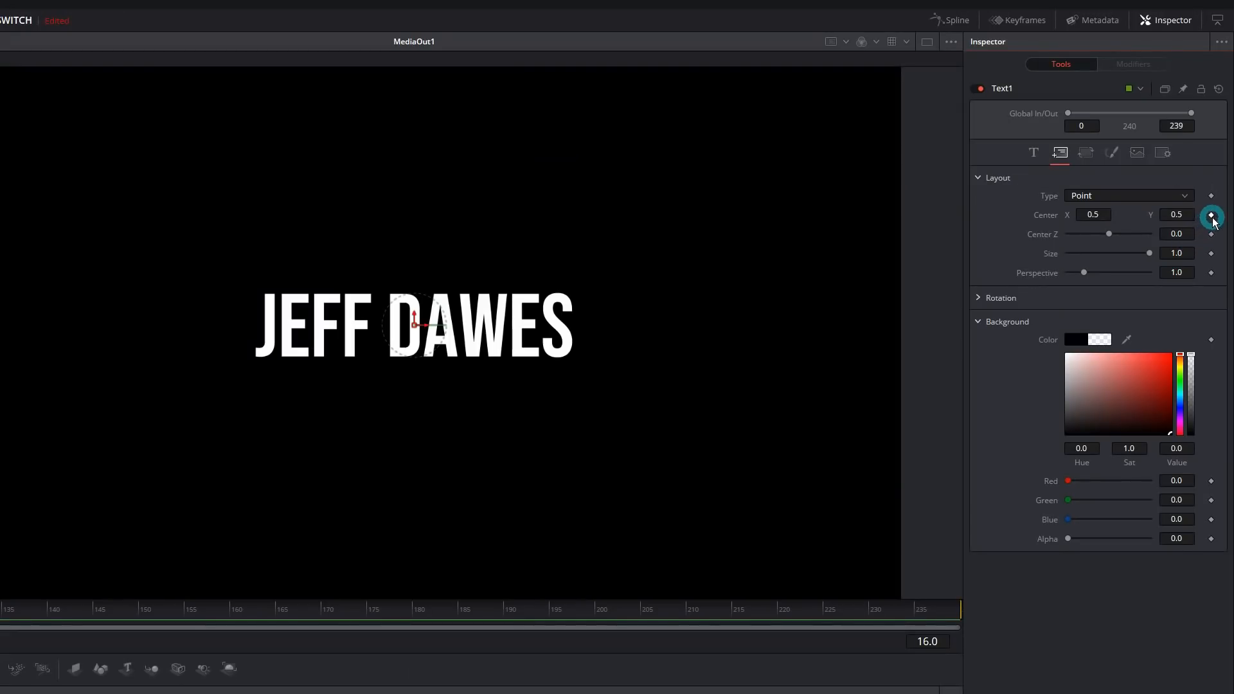
{"action": "left_click", "coordinate": [1212, 216]}
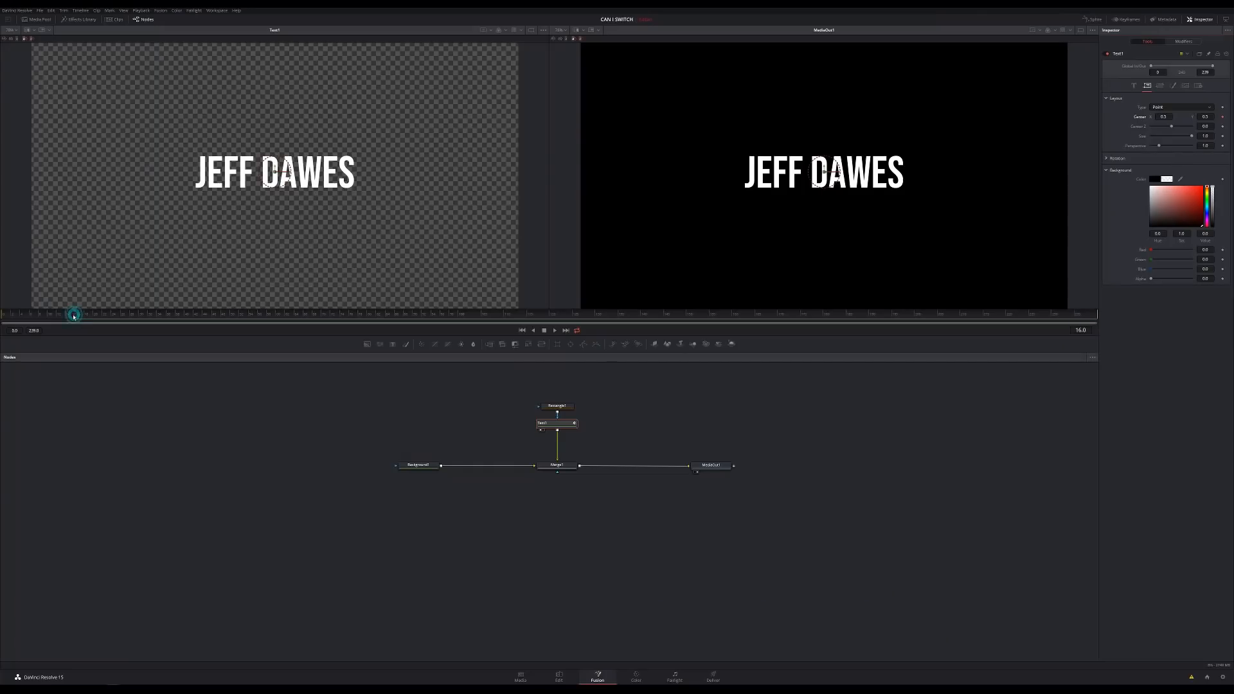
{"action": "left_click_drag", "start_coordinate": [73, 315], "coordinate": [11, 316]}
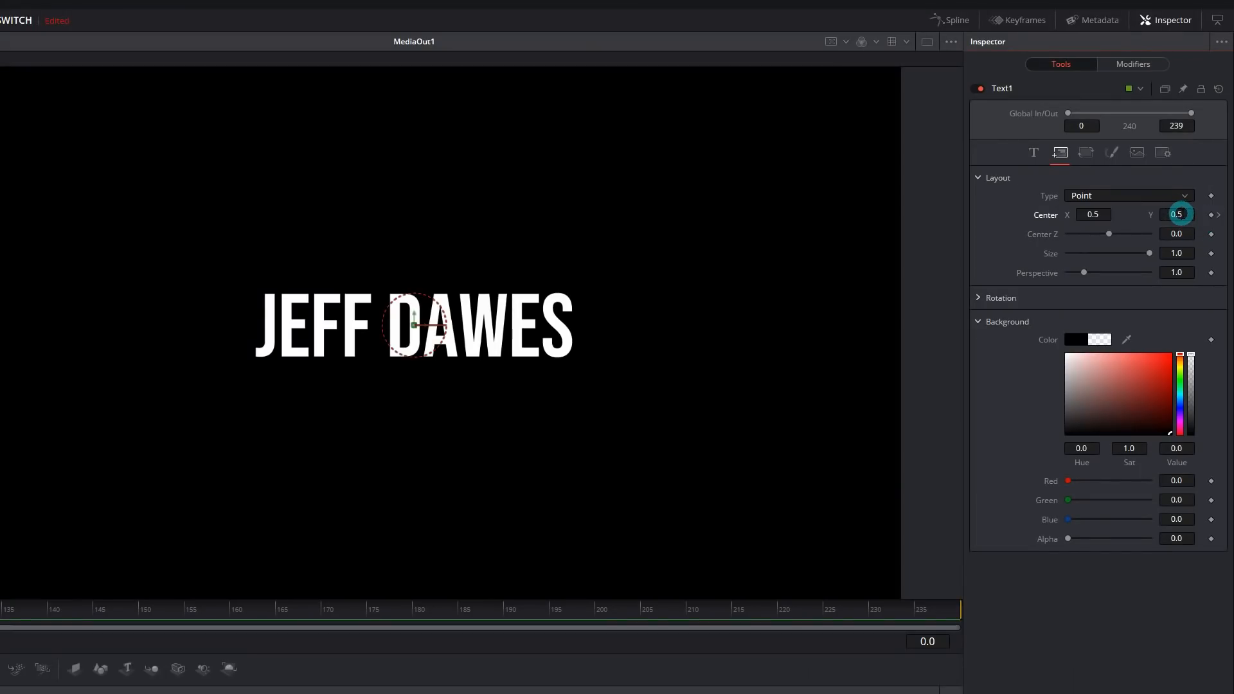
{"action": "left_click_drag", "start_coordinate": [1178, 214], "coordinate": [1096, 237]}
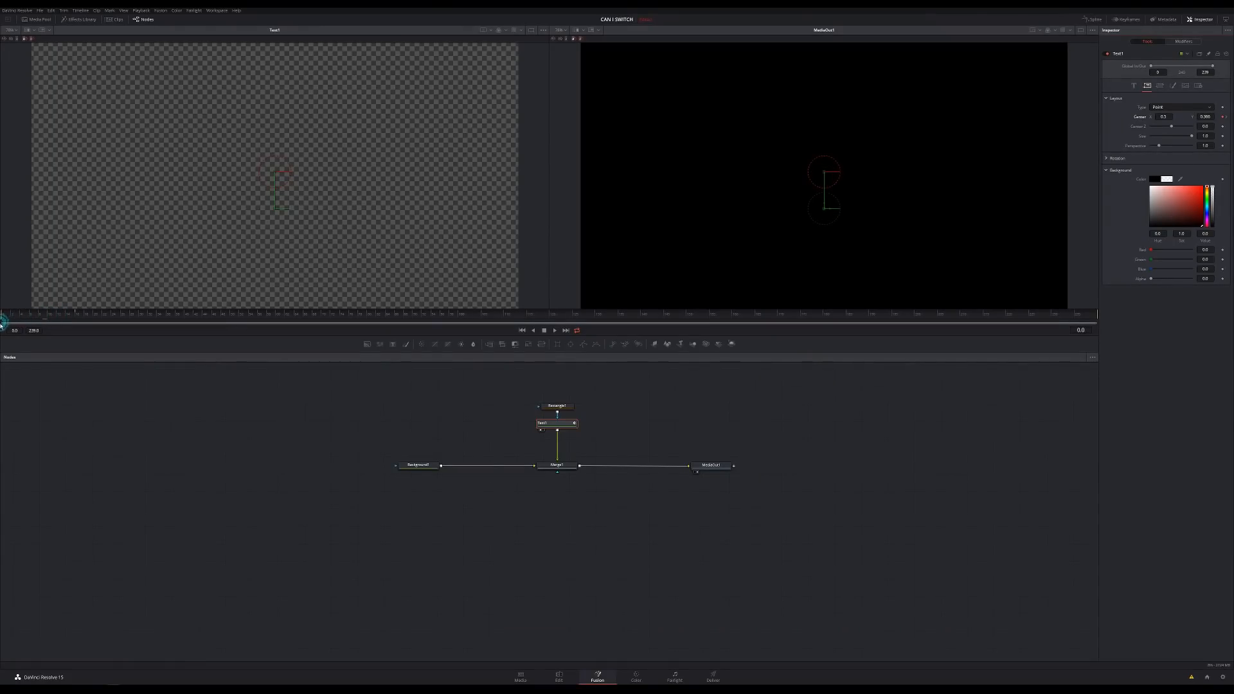
{"action": "left_click", "coordinate": [571, 257]}
{"action": "key", "text": "space"}
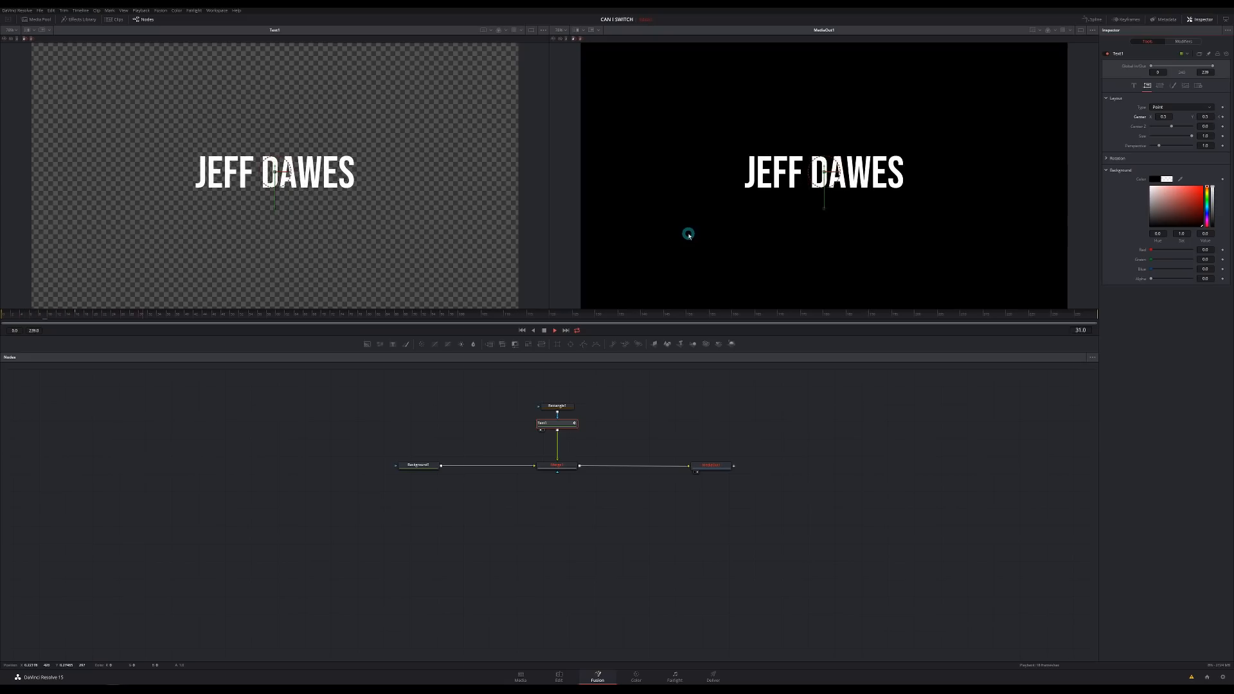
{"action": "key", "text": "space"}
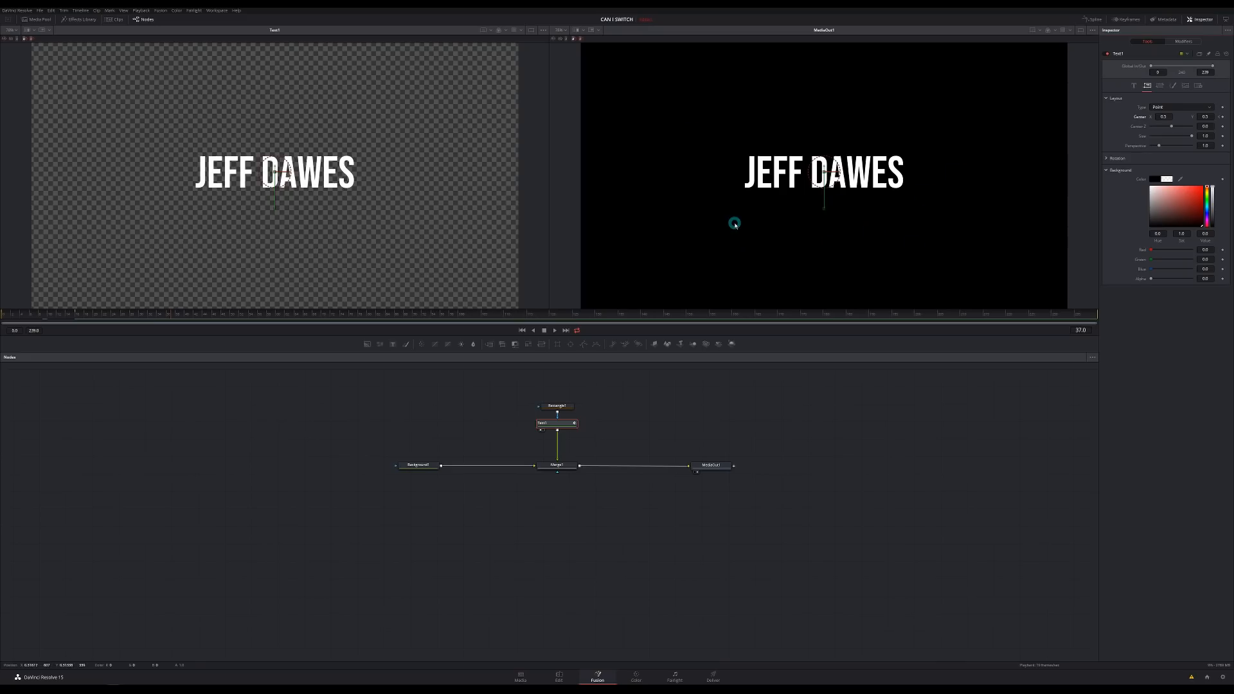
- Drag Background1's Alpha from 1.0 to 0.0, then reselect Text1
{"action": "left_click", "coordinate": [419, 464]}
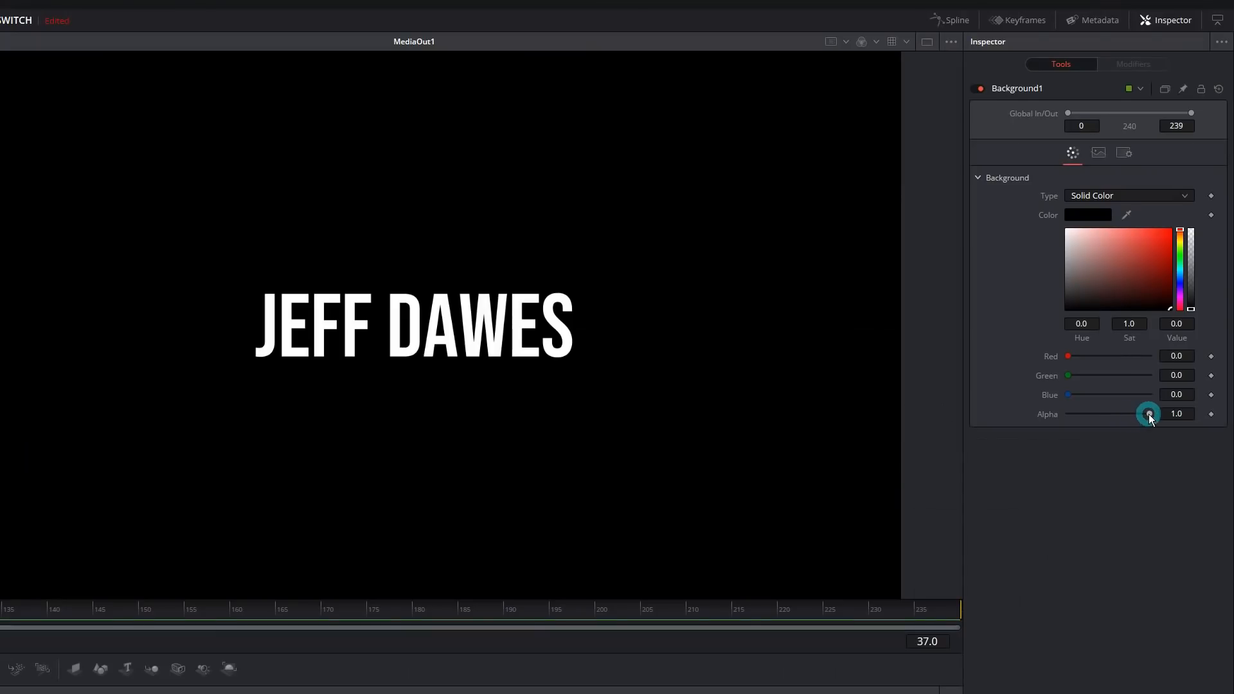
{"action": "left_click_drag", "start_coordinate": [1149, 414], "coordinate": [1015, 431]}
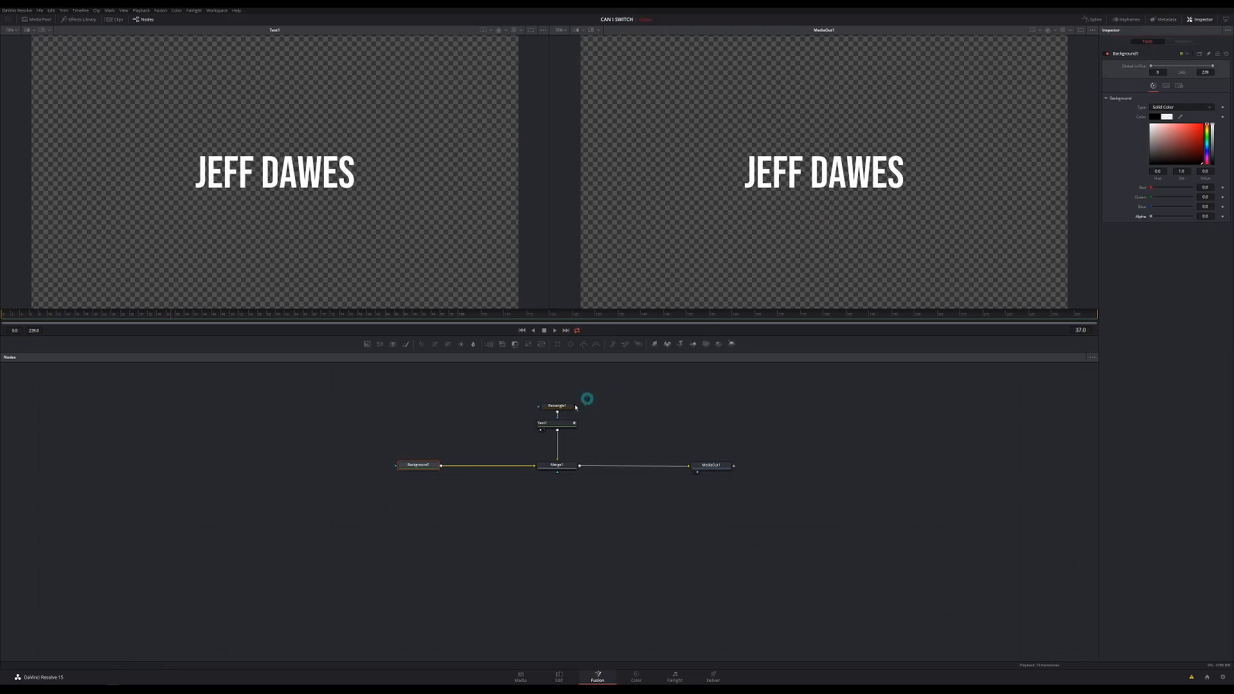
{"action": "left_click", "coordinate": [561, 427]}
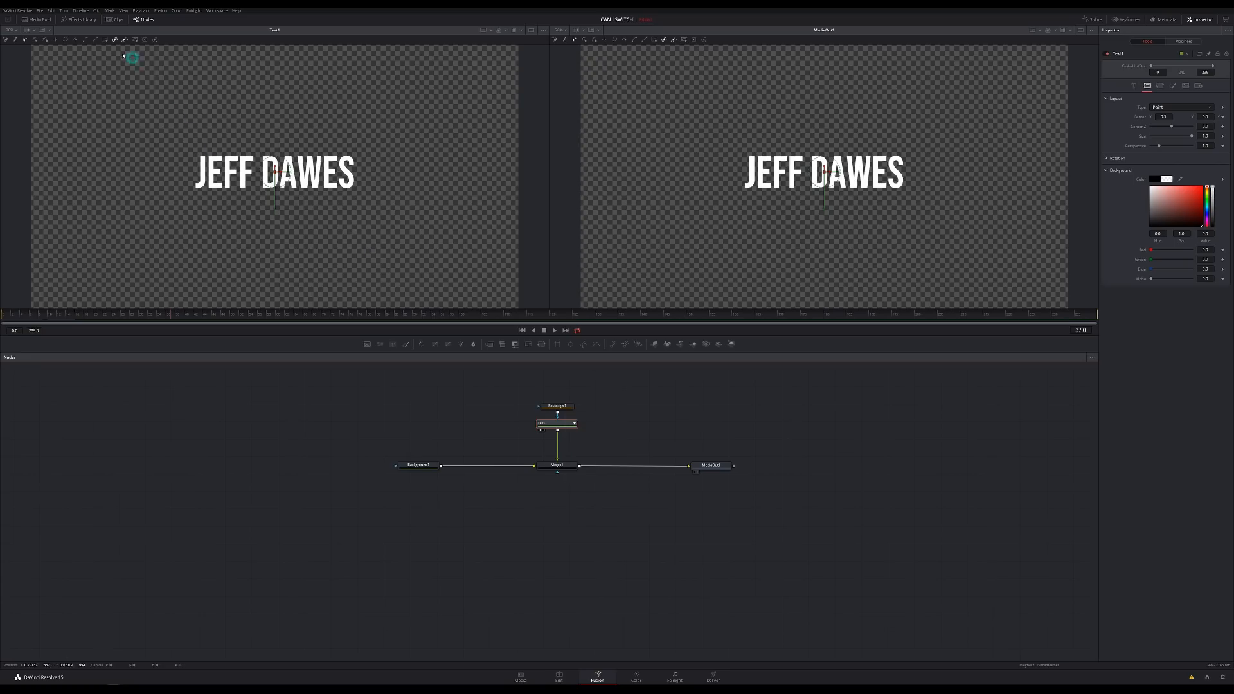
- Add a Shadow node after Text1 from Effects Library > Tools > Effect
{"action": "left_click", "coordinate": [80, 22]}
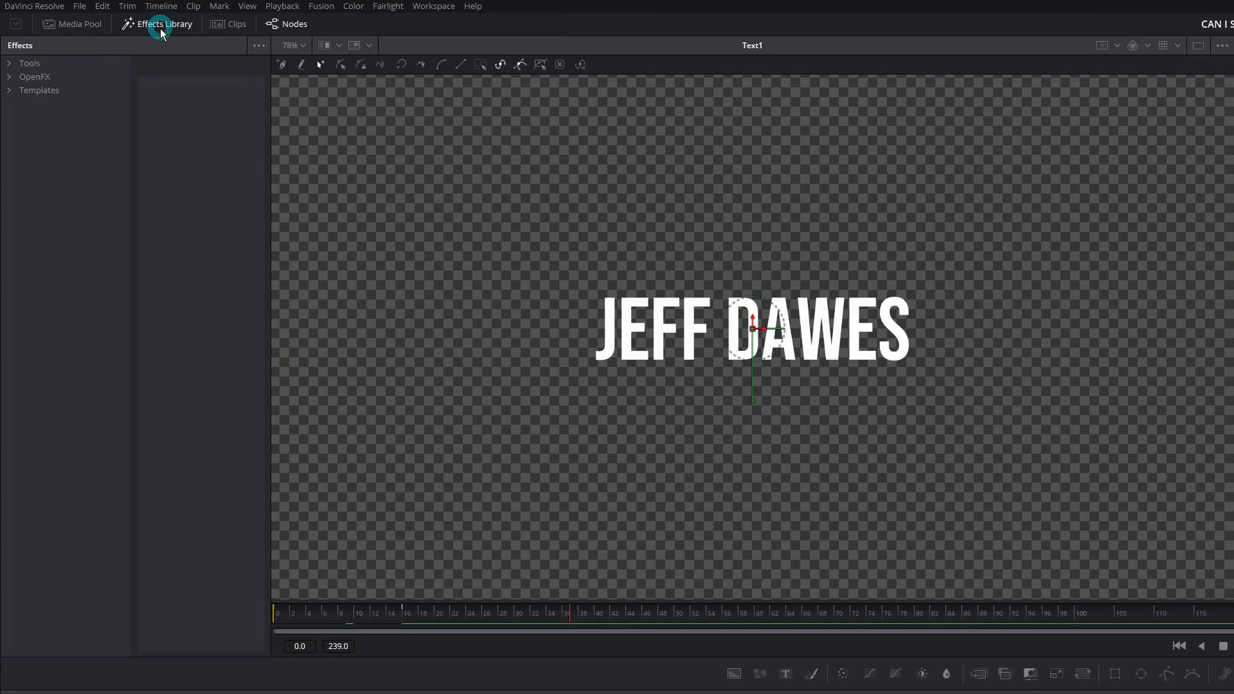
{"action": "left_click", "coordinate": [8, 64]}
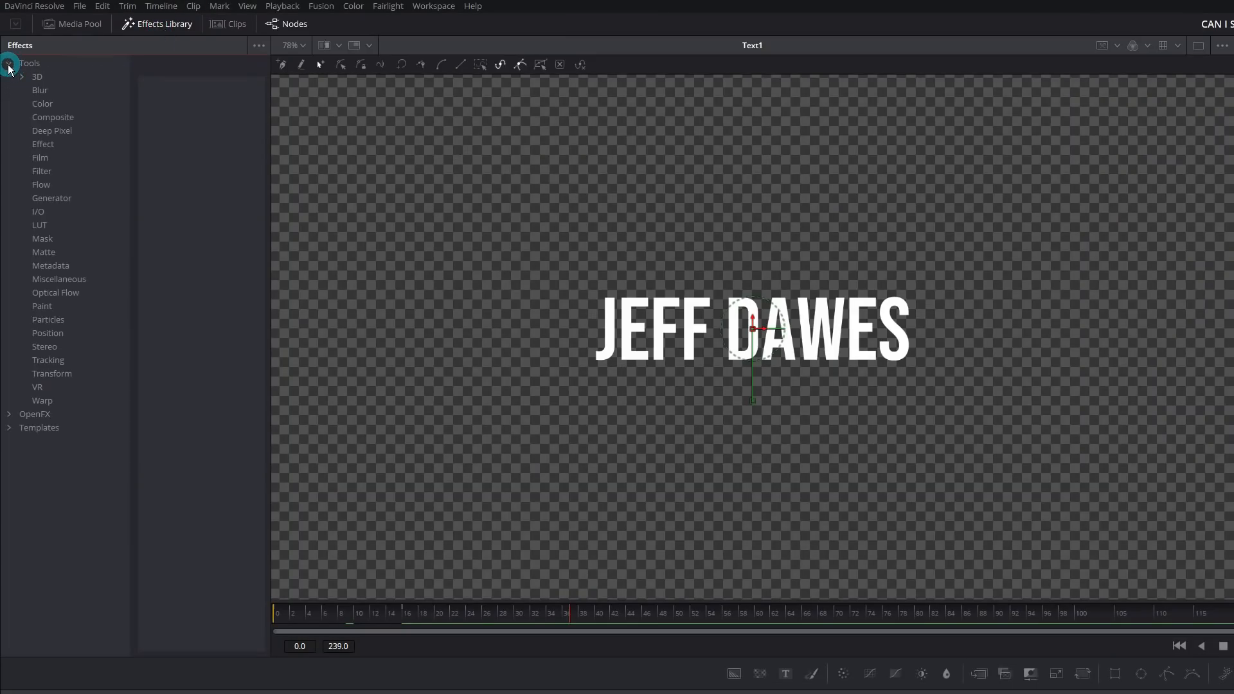
{"action": "left_click", "coordinate": [54, 147]}
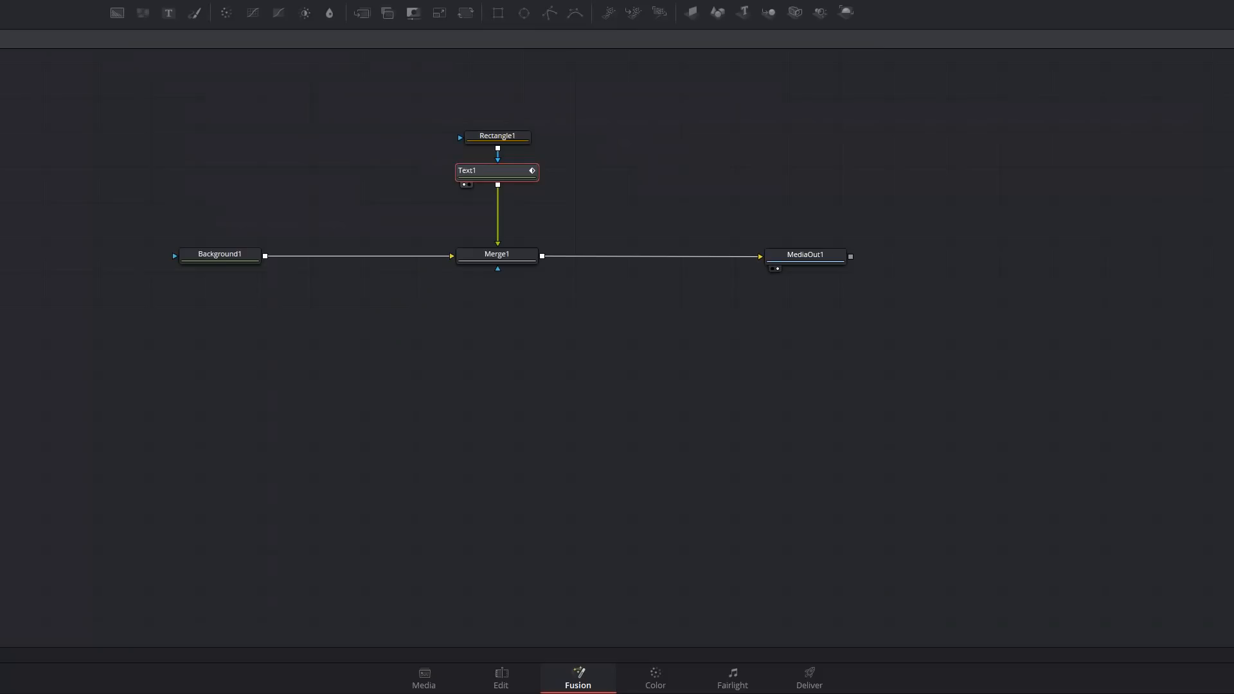
{"action": "left_click", "coordinate": [193, 186]}
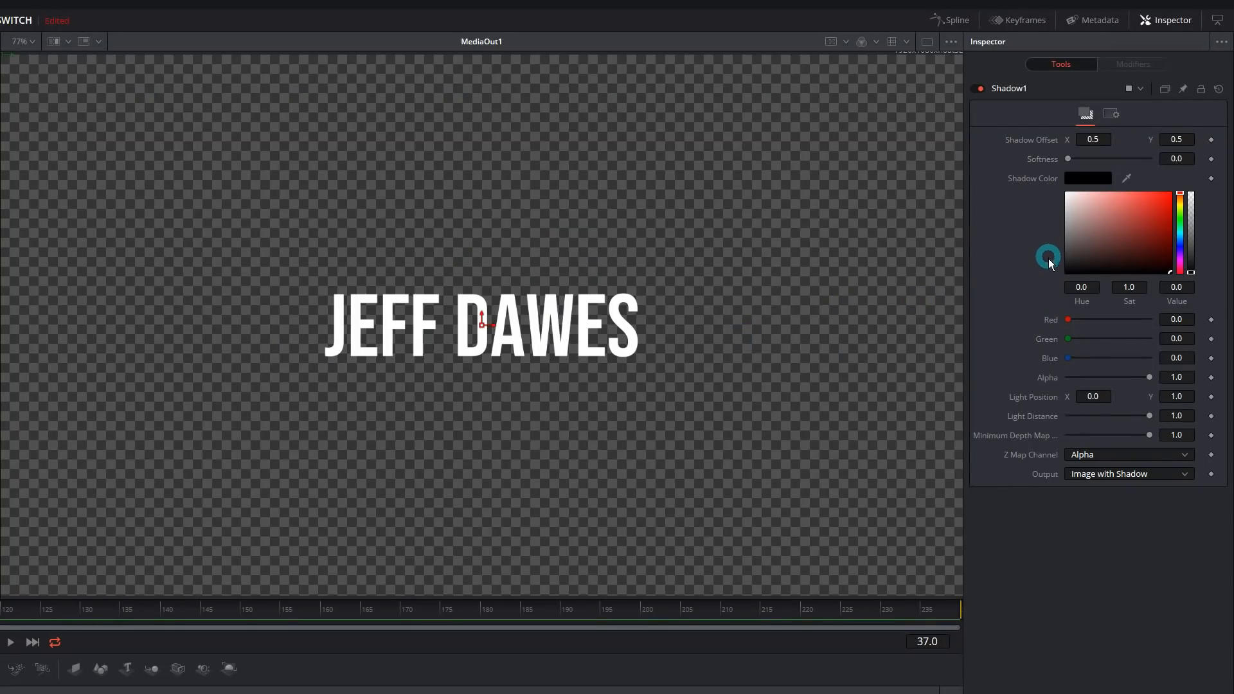
- Nudge the shadow offset down and right and set its softness to about 0.014
{"action": "left_click_drag", "start_coordinate": [1089, 139], "coordinate": [1090, 144]}
{"action": "left_click_drag", "start_coordinate": [1177, 139], "coordinate": [1155, 148]}
{"action": "left_click_drag", "start_coordinate": [1083, 163], "coordinate": [1096, 163]}
{"action": "left_click_drag", "start_coordinate": [1094, 164], "coordinate": [1092, 164]}
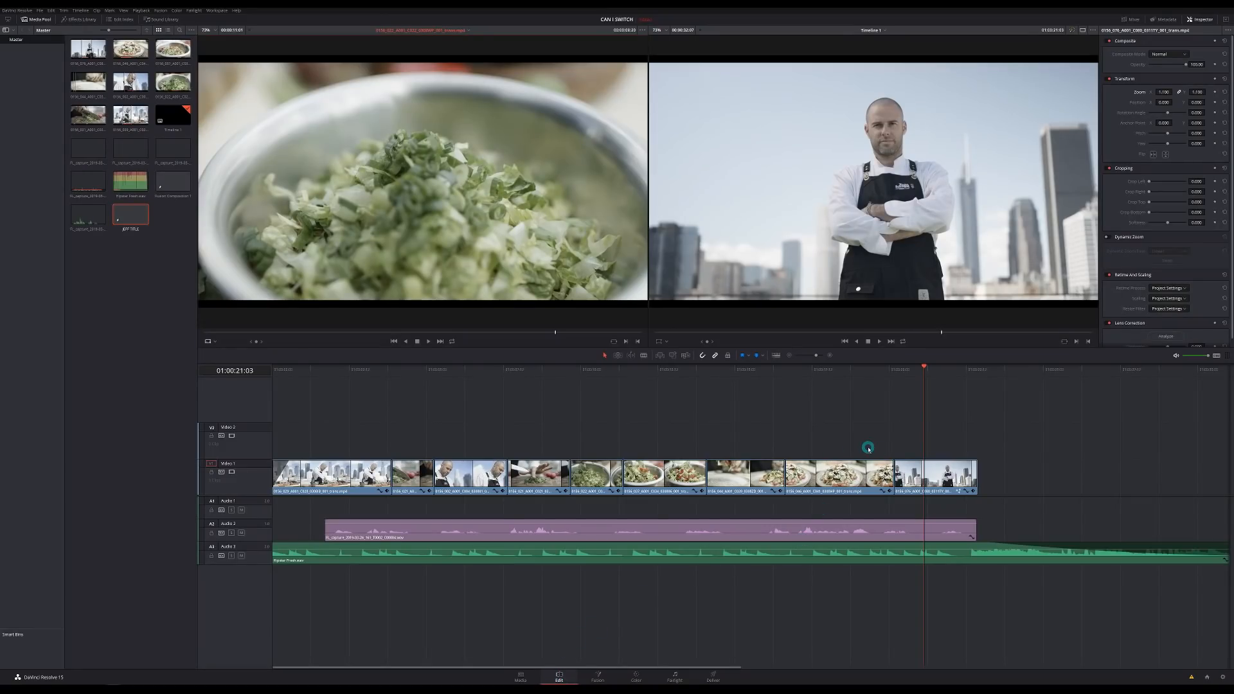
- Place the name title on track V2 over the last chef clip and play it back
{"action": "double_click", "coordinate": [127, 213]}
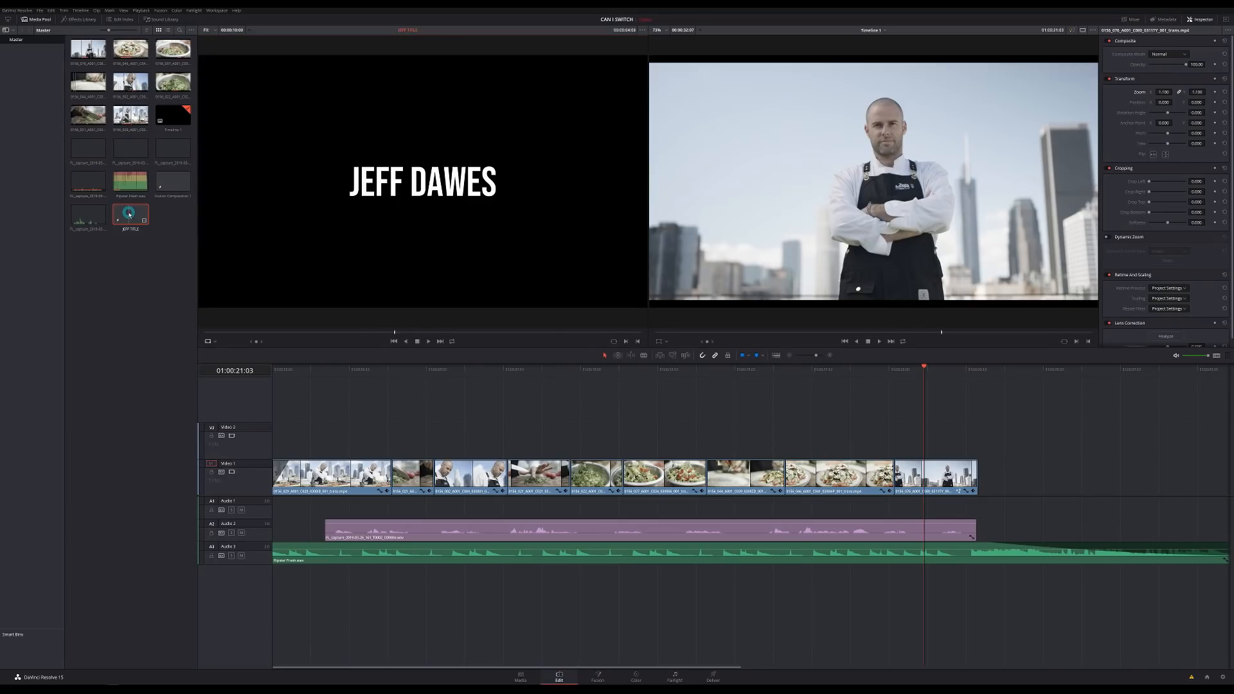
{"action": "left_click_drag", "start_coordinate": [128, 214], "coordinate": [898, 439]}
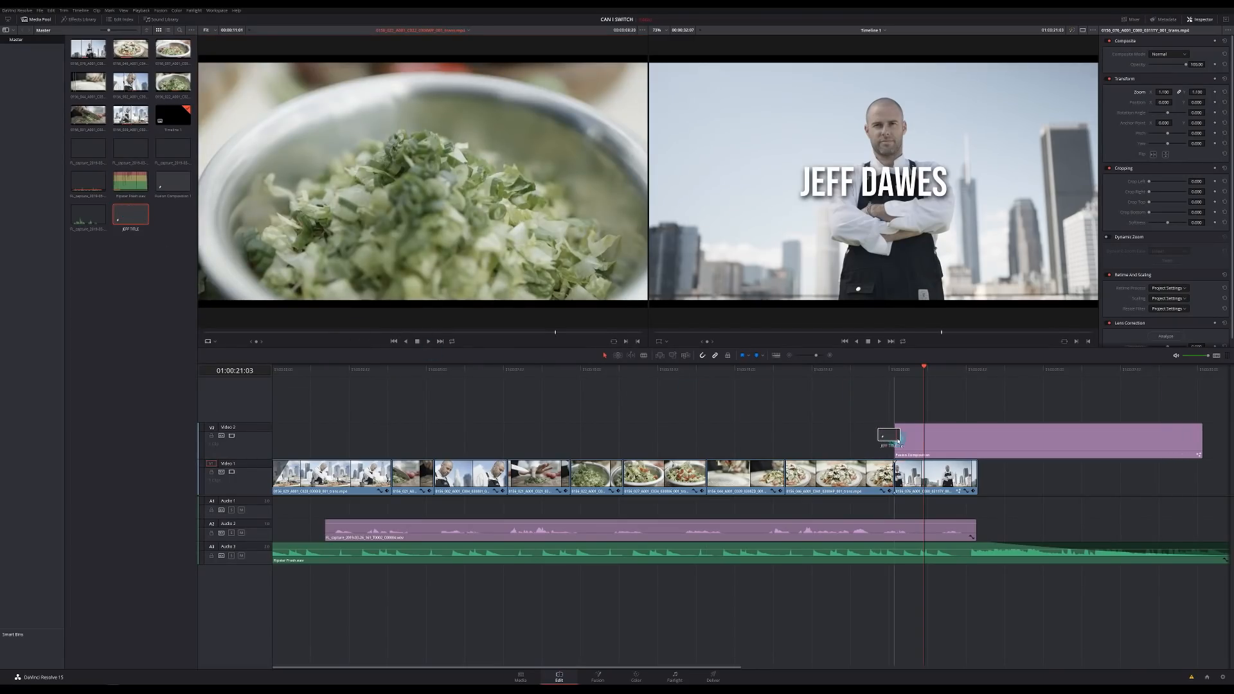
{"action": "left_click_drag", "start_coordinate": [910, 372], "coordinate": [893, 370]}
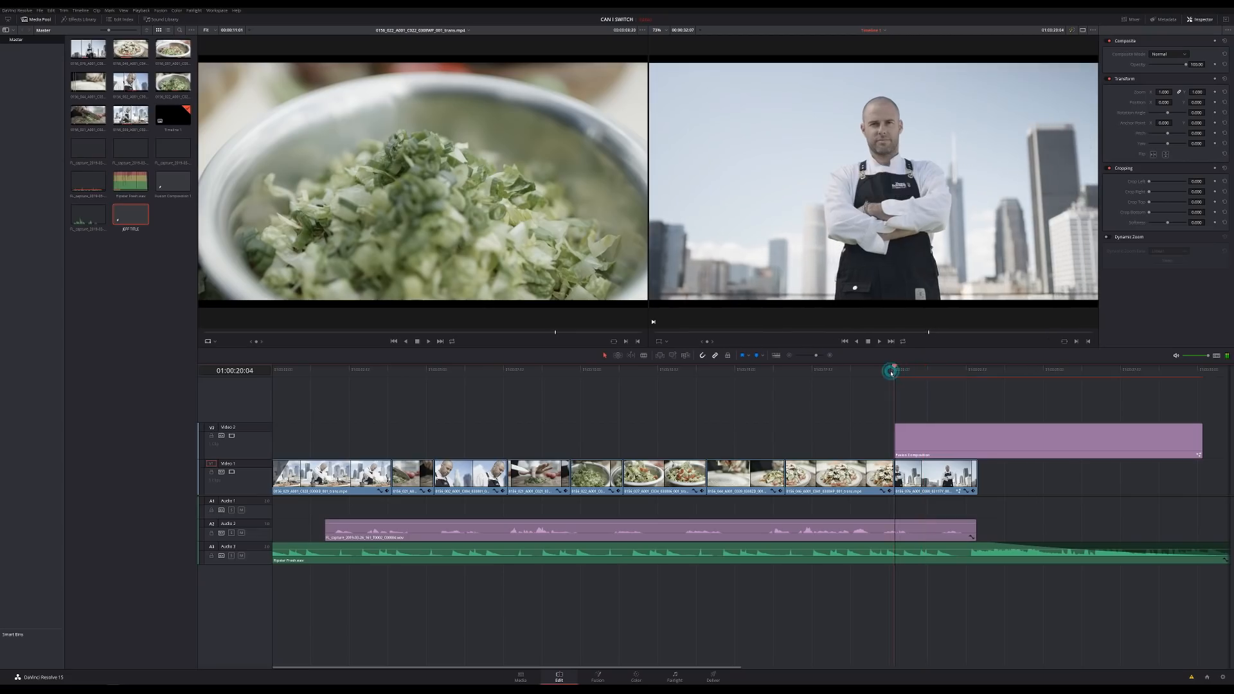
{"action": "key", "text": "space"}
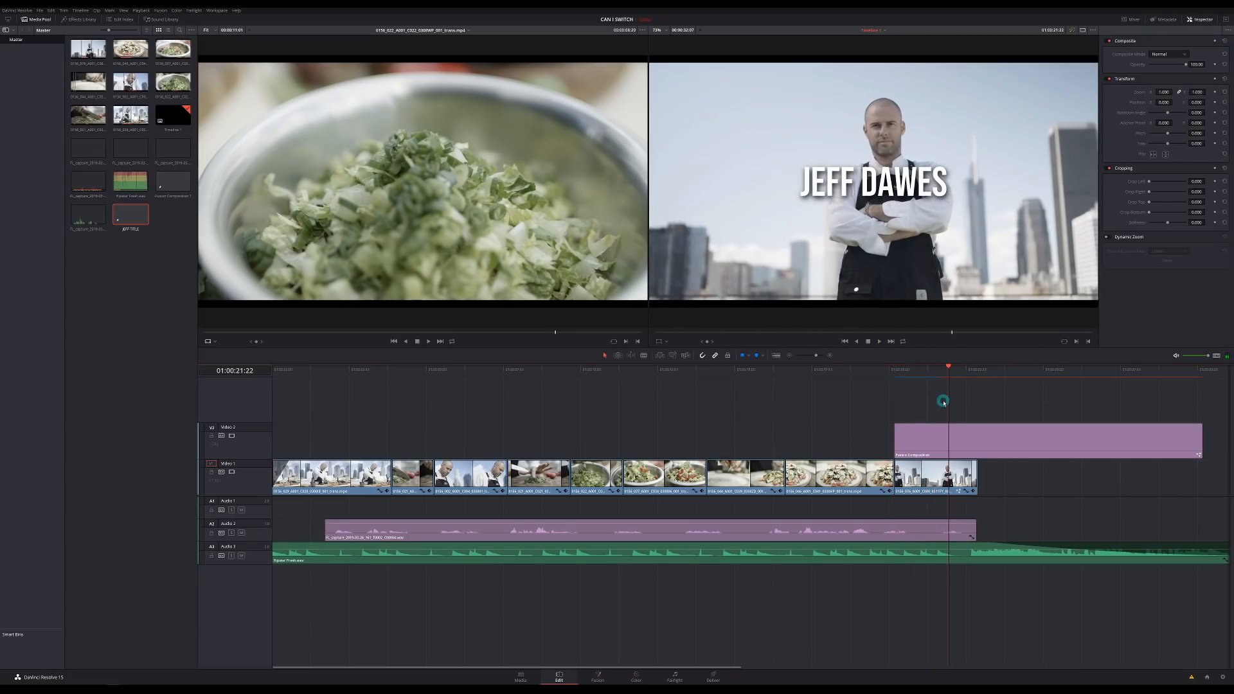
- Trim the title to end with the last clip at 01:00:21:14 and switch to the Color page
{"action": "left_click_drag", "start_coordinate": [1196, 441], "coordinate": [970, 442]}
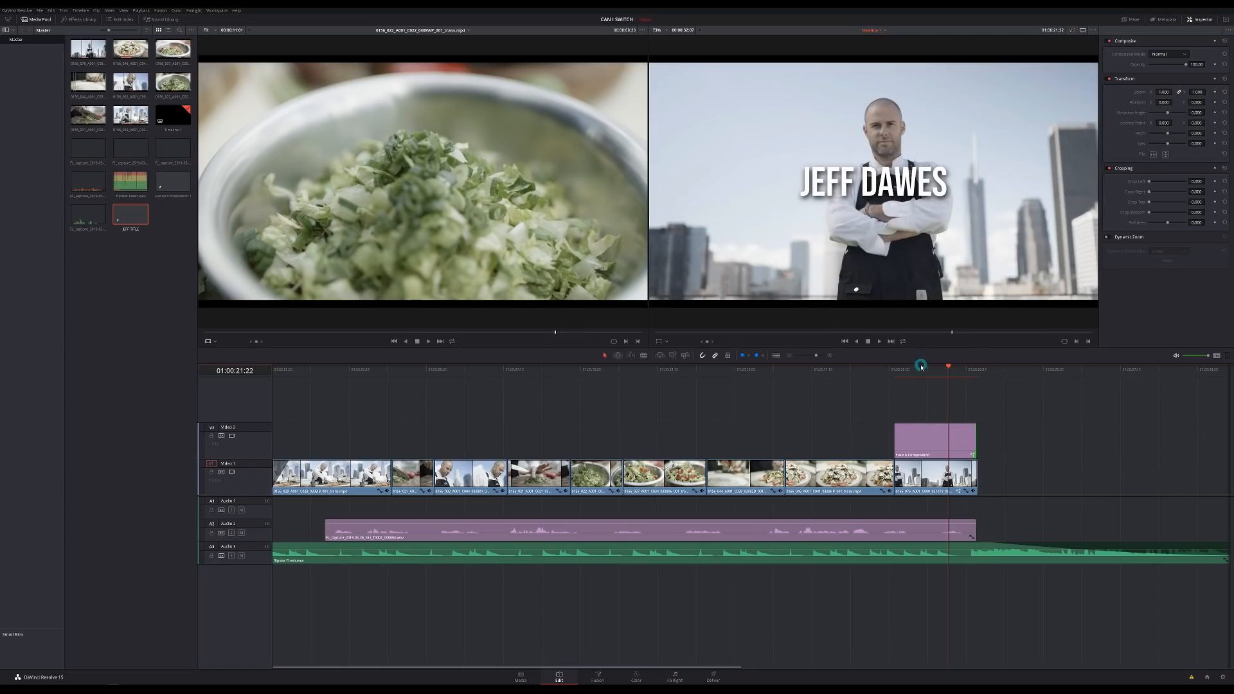
{"action": "mouse_move", "coordinate": [921, 369]}
{"action": "left_mouse_down"}
{"action": "mouse_move", "coordinate": [898, 369]}
{"action": "mouse_move", "coordinate": [938, 369]}
{"action": "left_mouse_up"}
{"action": "left_click", "coordinate": [941, 441]}
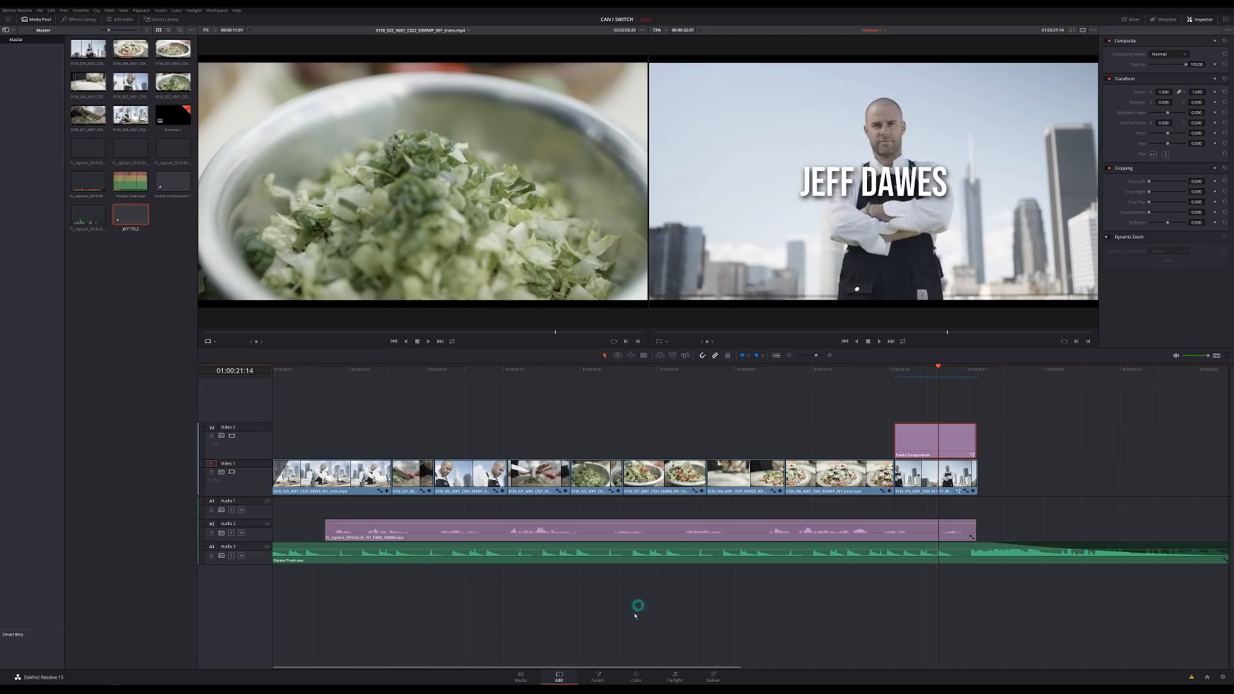
{"action": "left_click", "coordinate": [603, 677]}
- Switch to the Color page and step back through the thumbnail strip to clip 01
{"action": "left_click", "coordinate": [638, 679]}
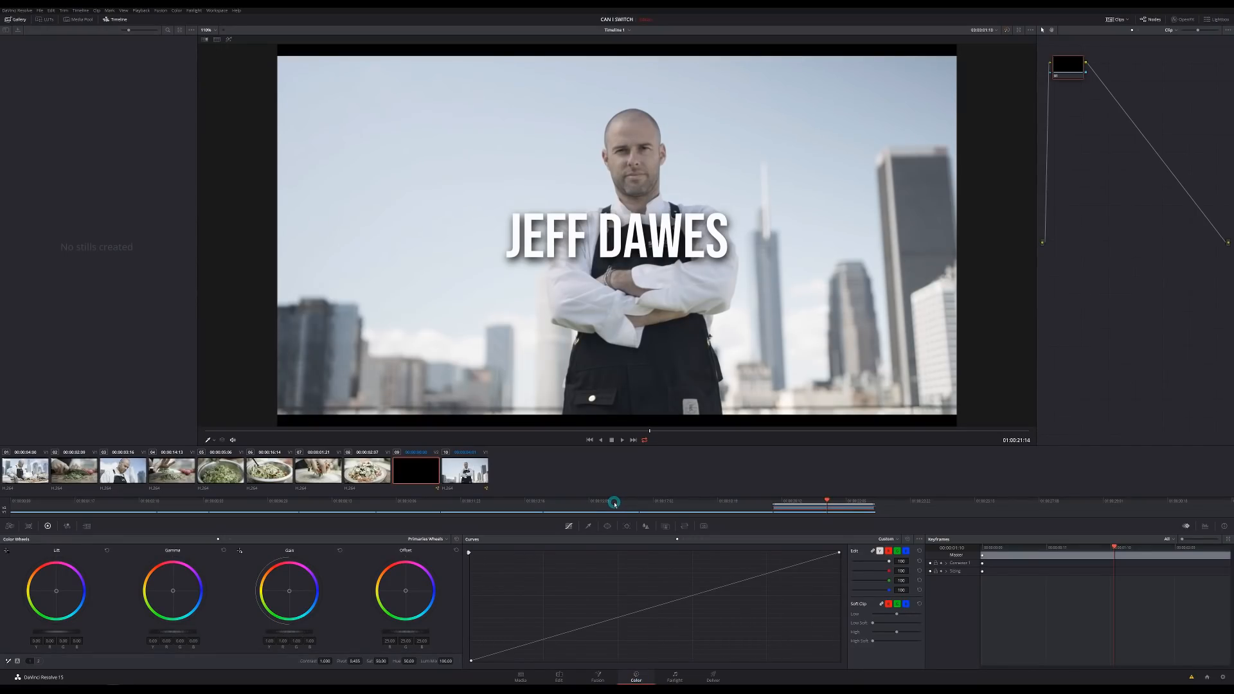
{"action": "left_click", "coordinate": [378, 475]}
{"action": "left_click", "coordinate": [315, 474]}
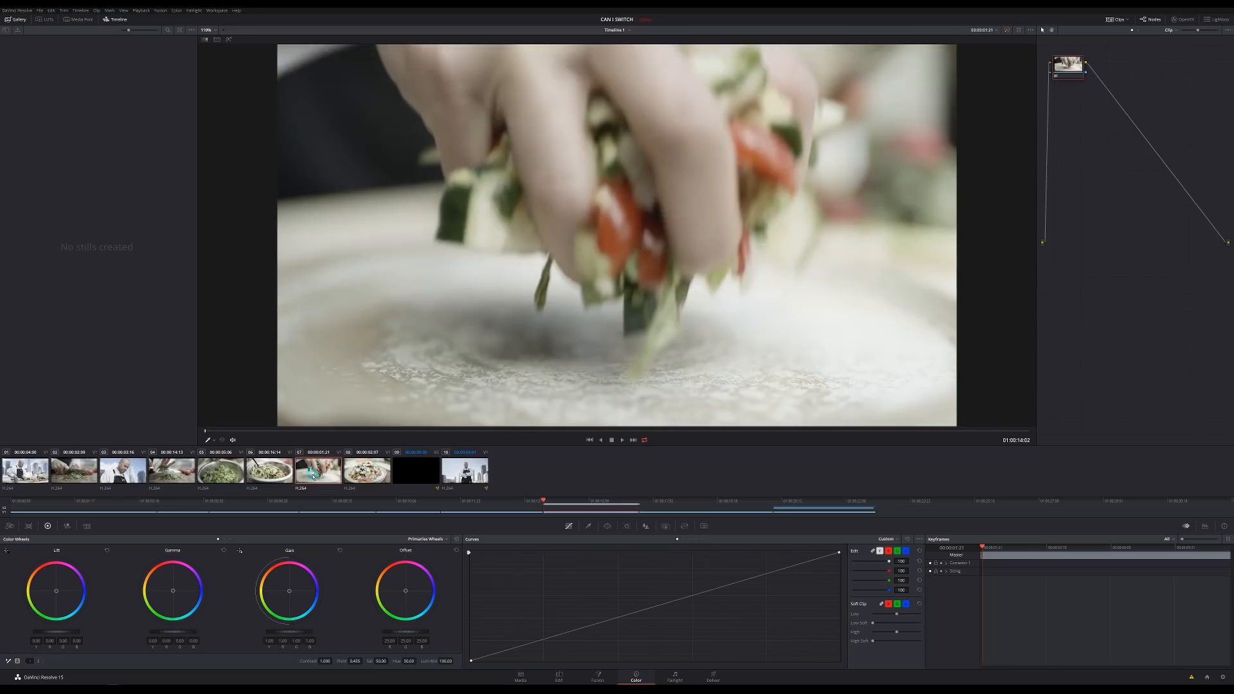
{"action": "left_click", "coordinate": [276, 475]}
{"action": "left_click", "coordinate": [222, 473]}
{"action": "left_click", "coordinate": [186, 474]}
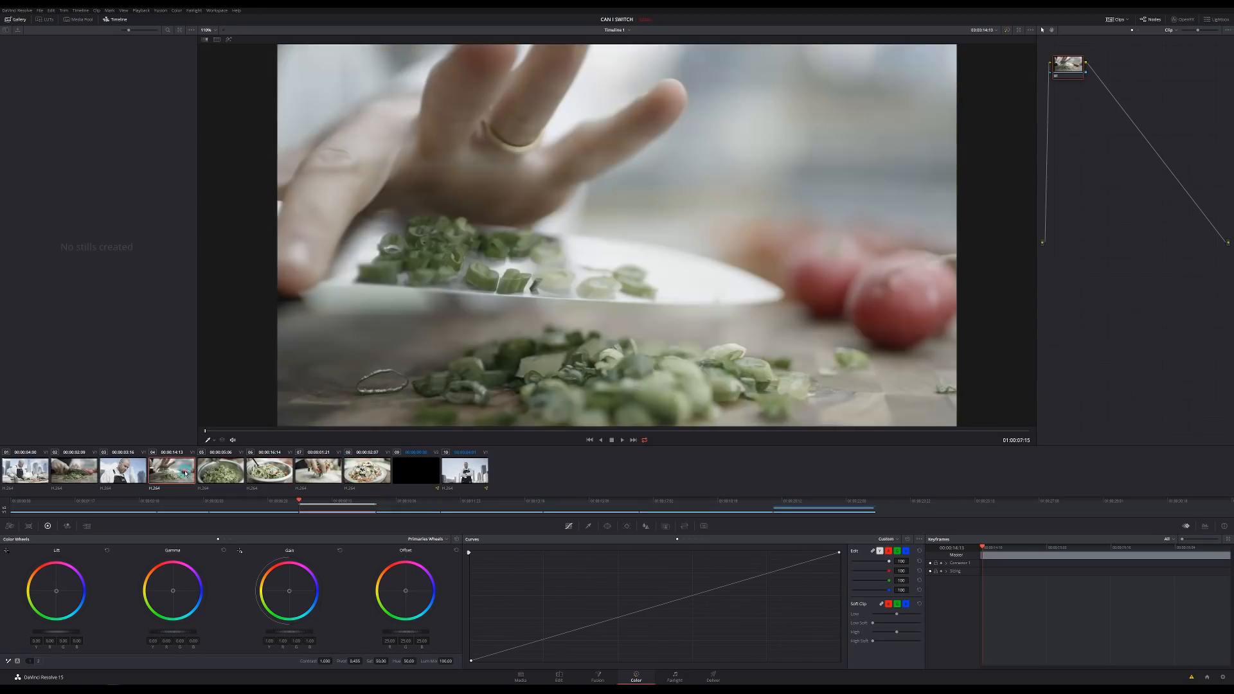
{"action": "left_click", "coordinate": [134, 476]}
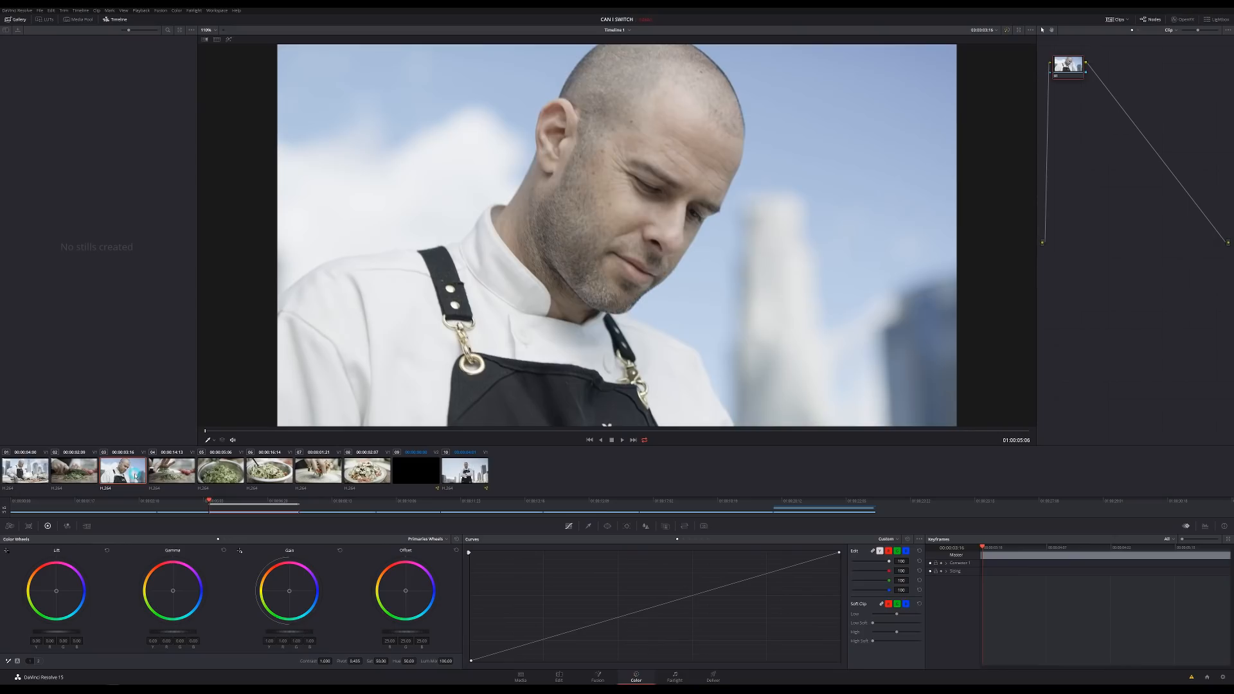
{"action": "left_click", "coordinate": [27, 474]}
- Scrub into the chef shot, enable loop playback and show the RGB parade scopes
{"action": "left_click_drag", "start_coordinate": [386, 432], "coordinate": [647, 438]}
{"action": "left_click", "coordinate": [644, 440]}
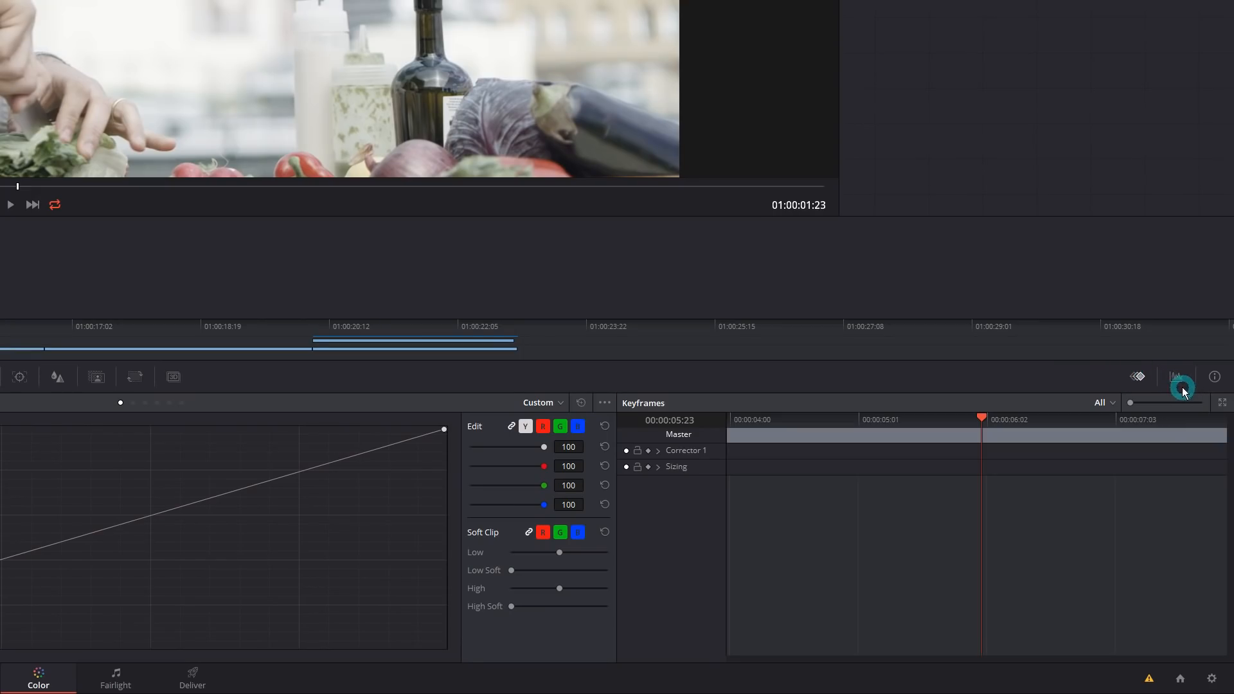
{"action": "left_click", "coordinate": [1179, 378]}
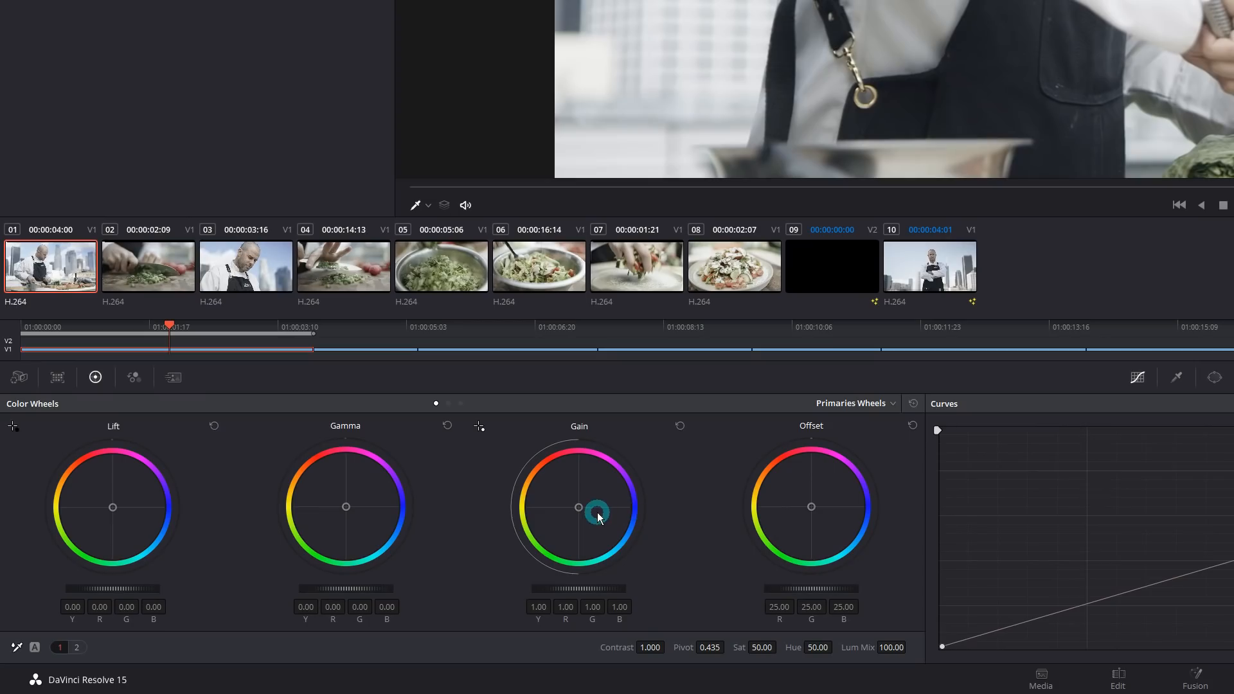
- Try shifting the highlight colour balance, then reset the highlights to neutral
{"action": "mouse_move", "coordinate": [596, 511]}
{"action": "left_mouse_down"}
{"action": "mouse_move", "coordinate": [578, 513]}
{"action": "mouse_move", "coordinate": [683, 450]}
{"action": "mouse_move", "coordinate": [567, 394]}
{"action": "mouse_move", "coordinate": [646, 621]}
{"action": "mouse_move", "coordinate": [739, 471]}
{"action": "mouse_move", "coordinate": [499, 543]}
{"action": "left_mouse_up"}
{"action": "left_click", "coordinate": [680, 427]}
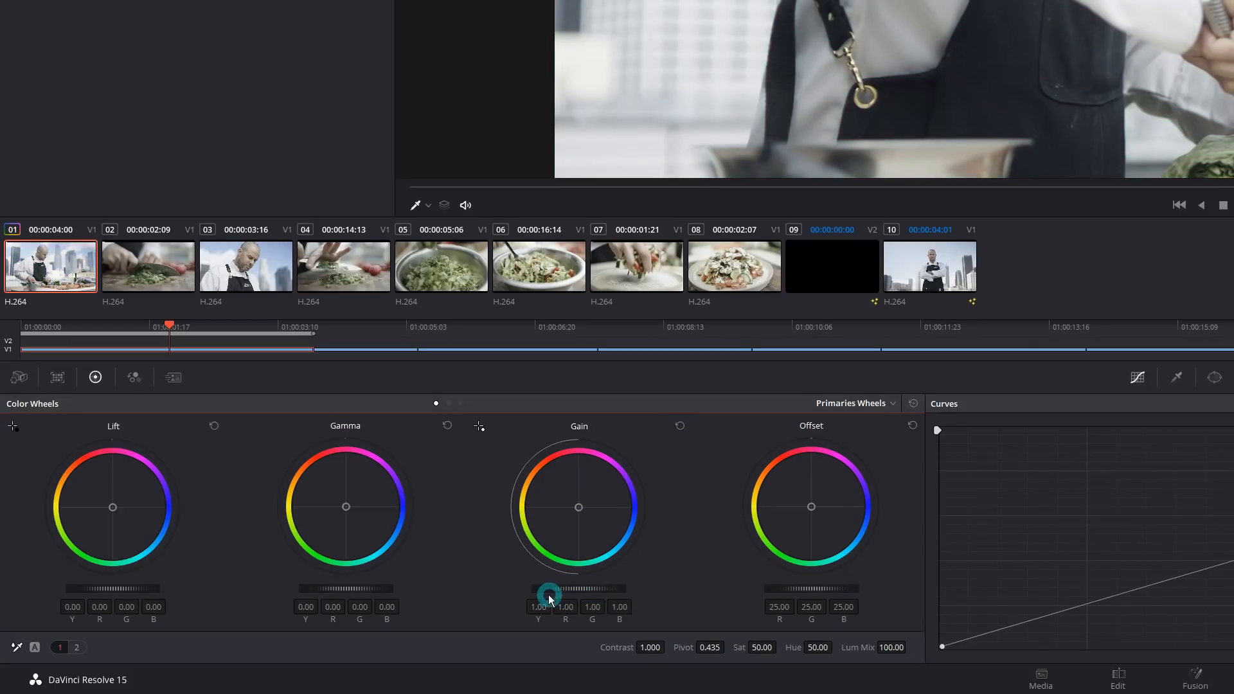
{"action": "left_click_drag", "start_coordinate": [561, 589], "coordinate": [669, 577]}
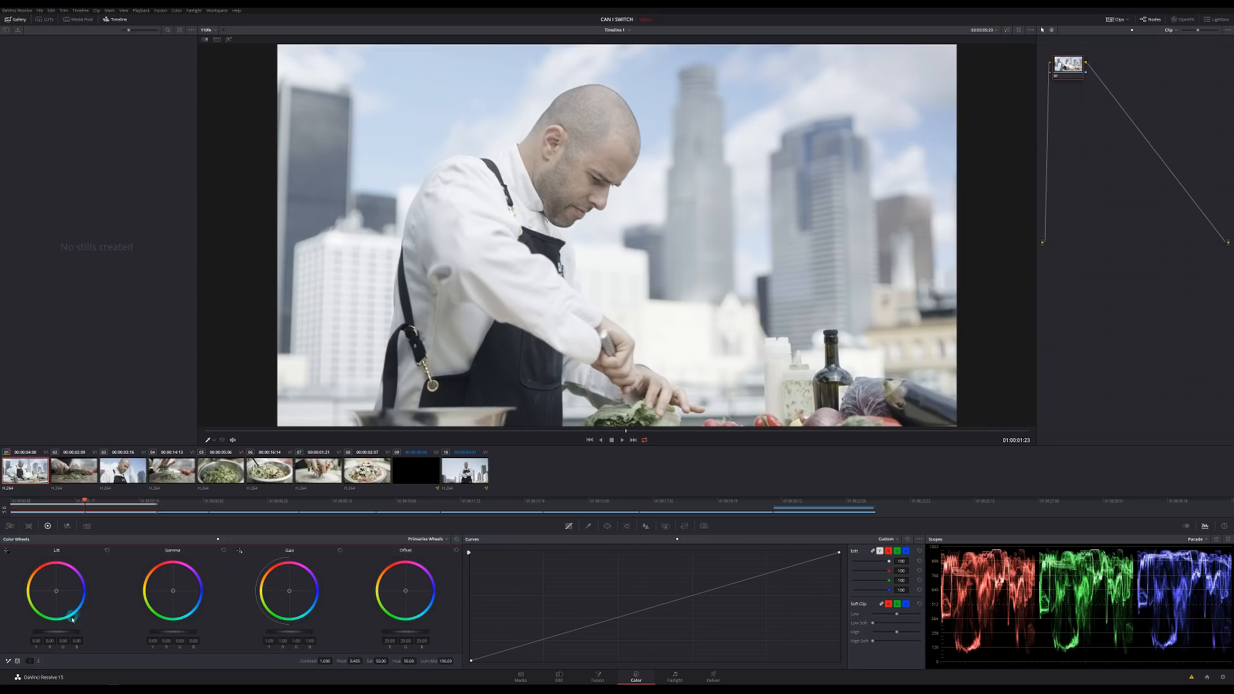
- Set Lift to −0.06, Gain to 1.04, Saturation to 96 and warm the Gamma slightly
{"action": "left_click_drag", "start_coordinate": [72, 632], "coordinate": [31, 630]}
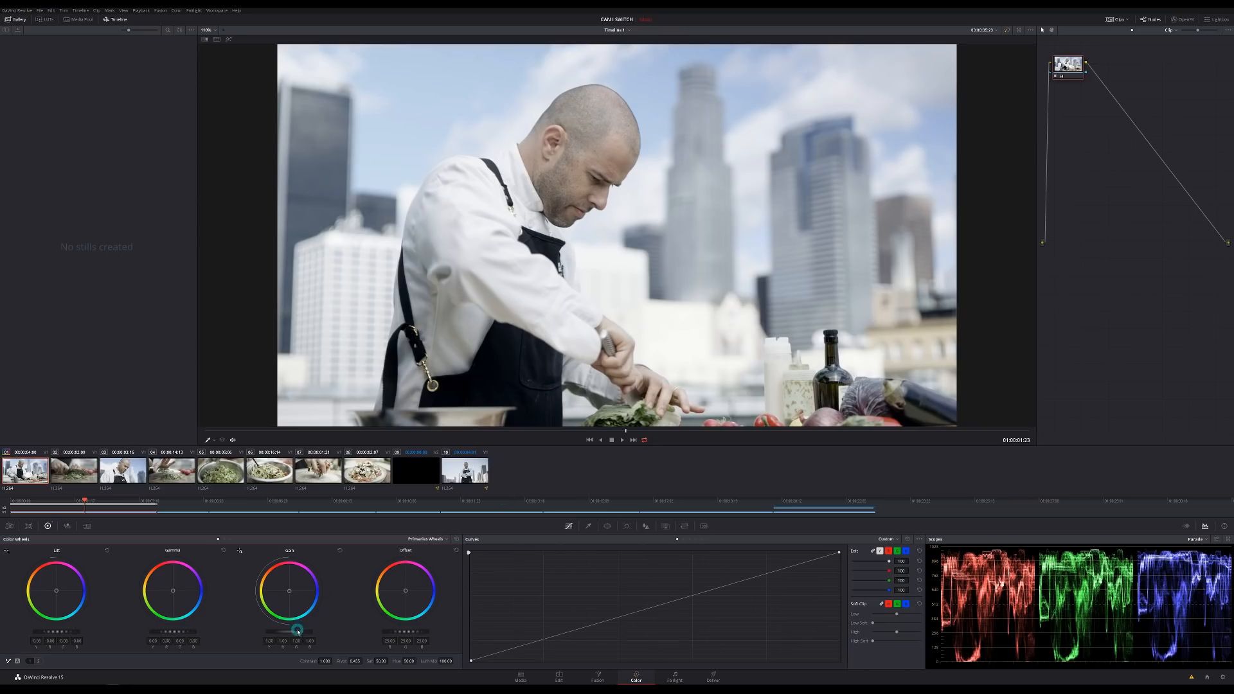
{"action": "left_click_drag", "start_coordinate": [297, 632], "coordinate": [307, 632]}
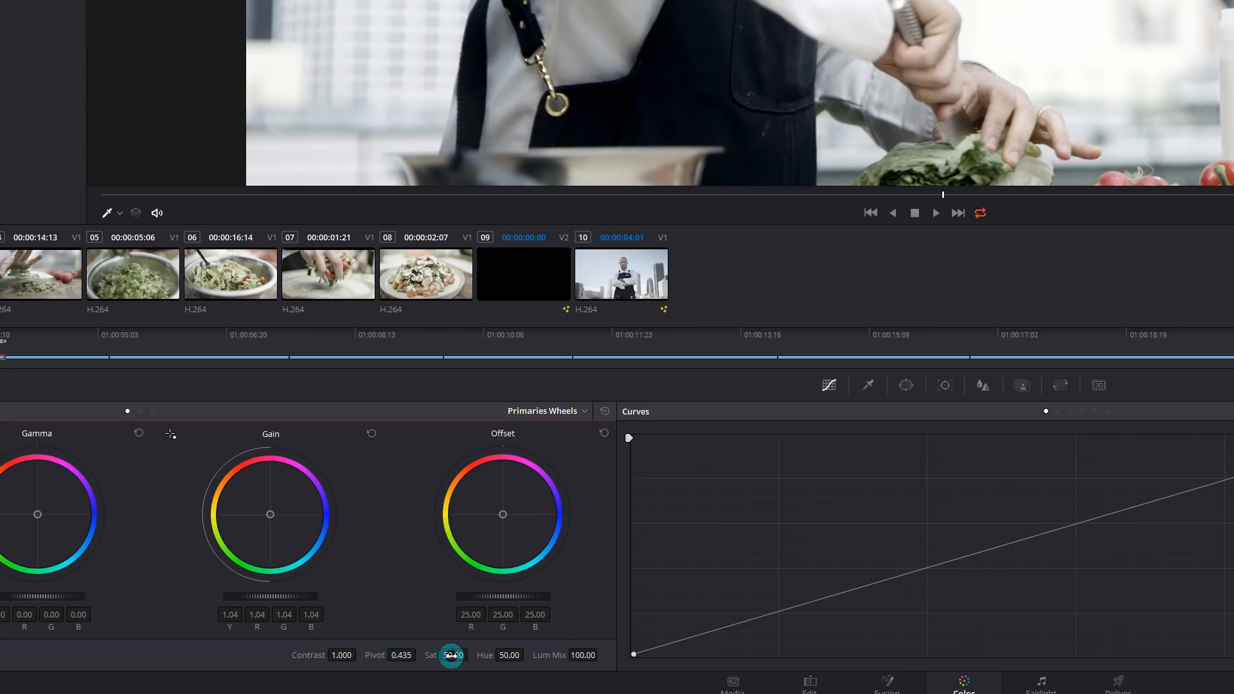
{"action": "left_click_drag", "start_coordinate": [451, 655], "coordinate": [599, 643]}
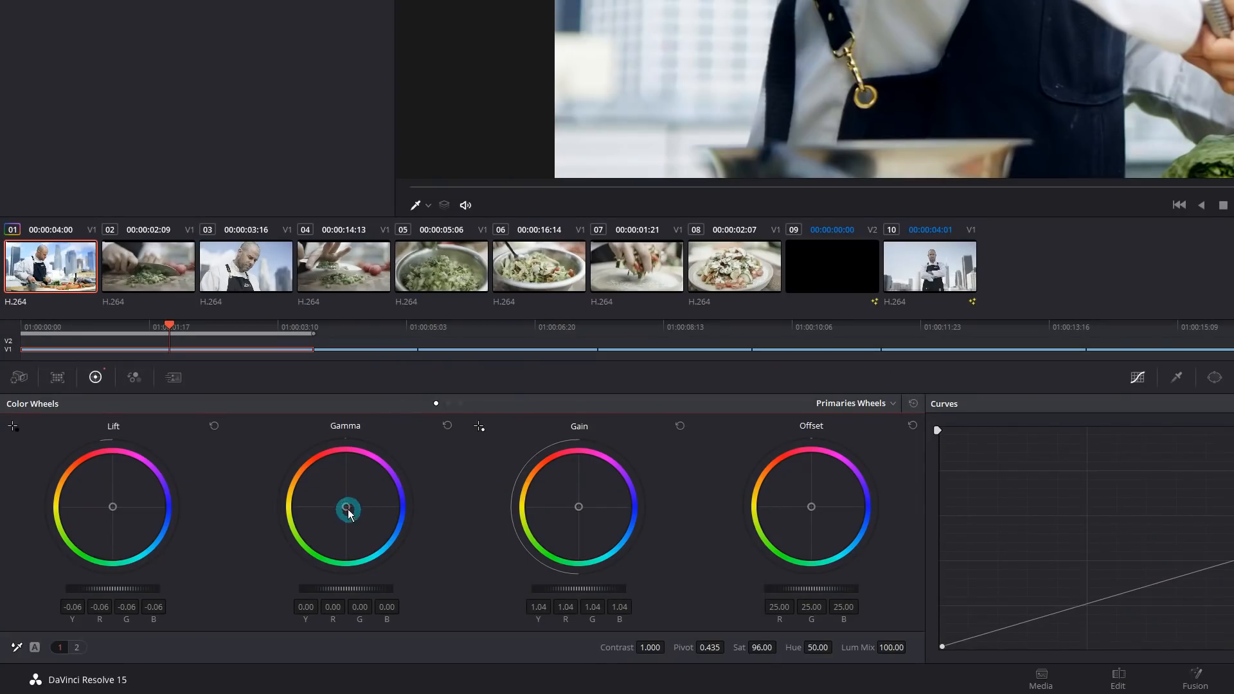
{"action": "left_click_drag", "start_coordinate": [346, 507], "coordinate": [295, 433]}
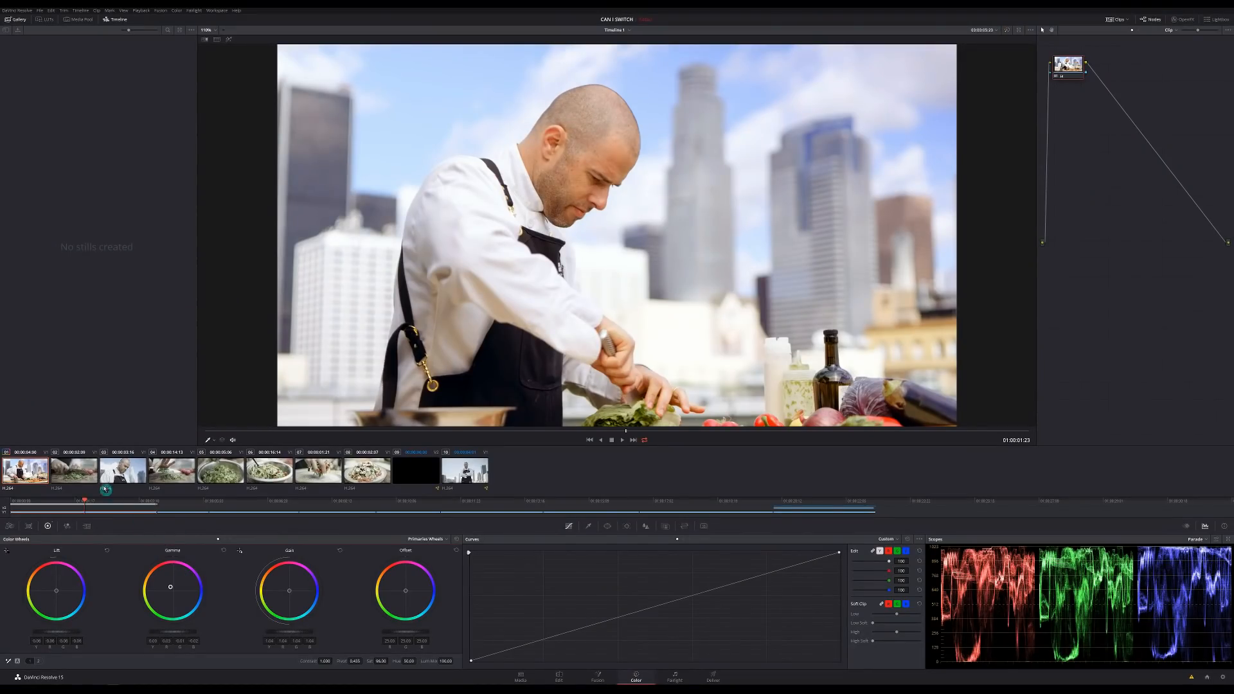
- Select clips 02 through 10 and apply clip 01's grade to them
{"action": "left_click", "coordinate": [90, 474]}
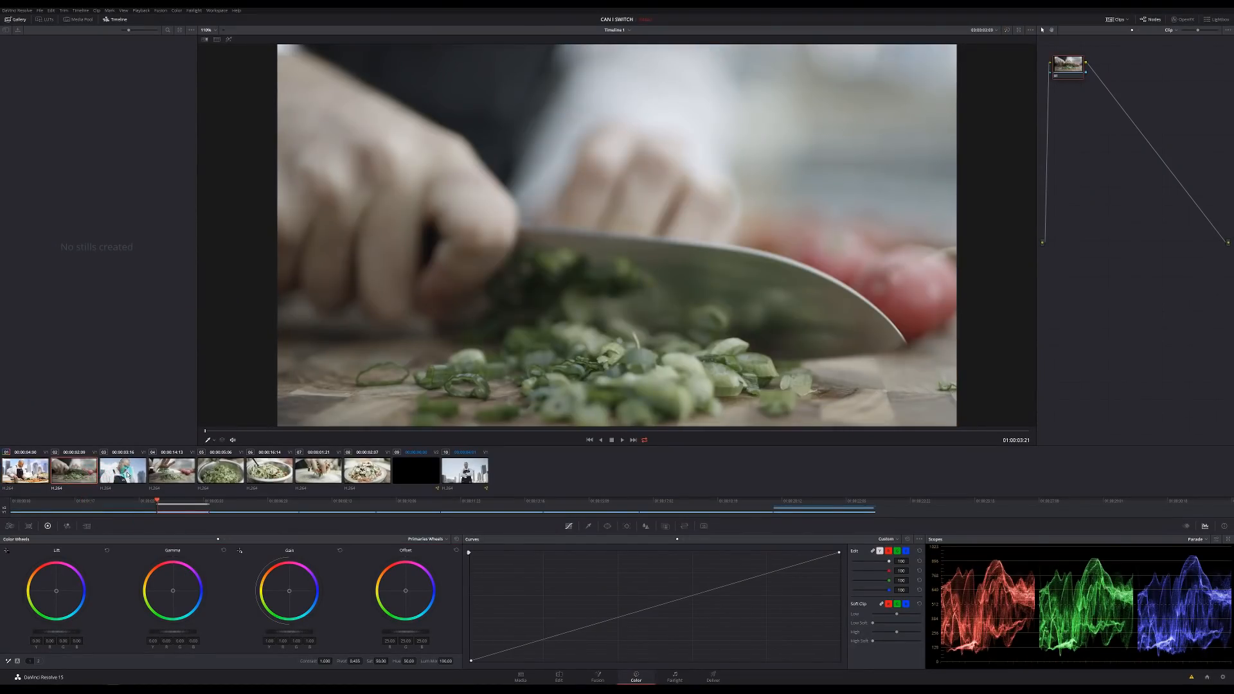
{"action": "left_click", "coordinate": [144, 475]}
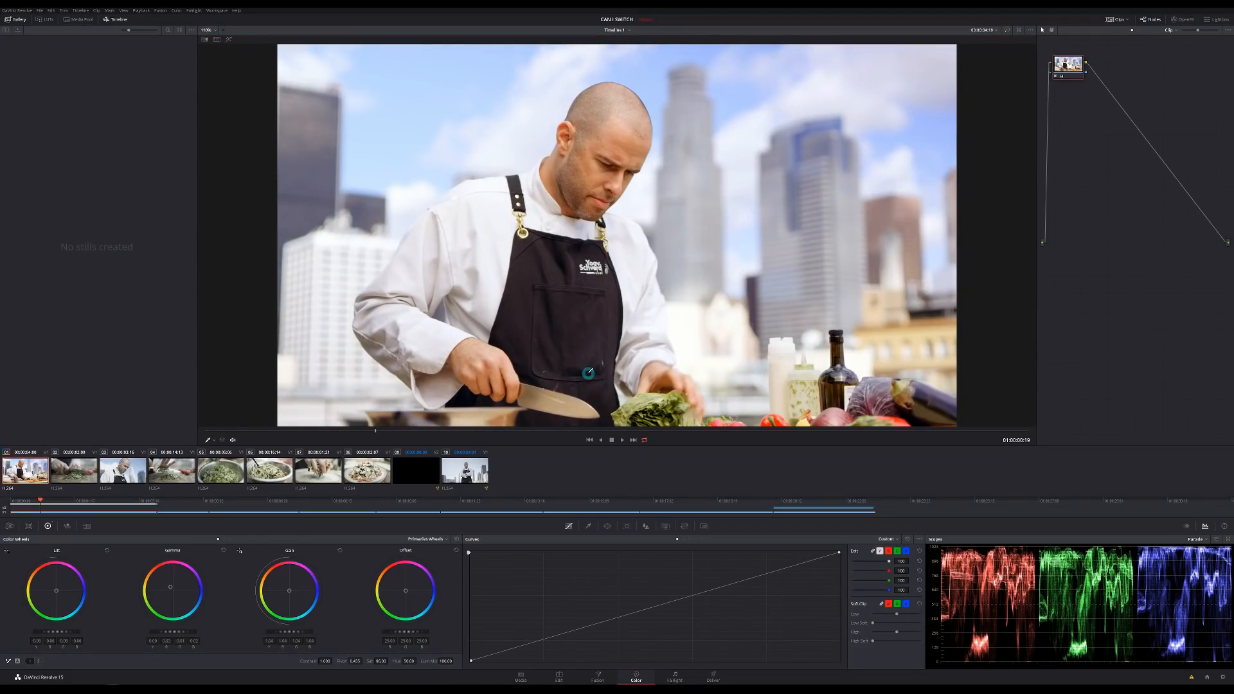
{"action": "left_click", "coordinate": [71, 469]}
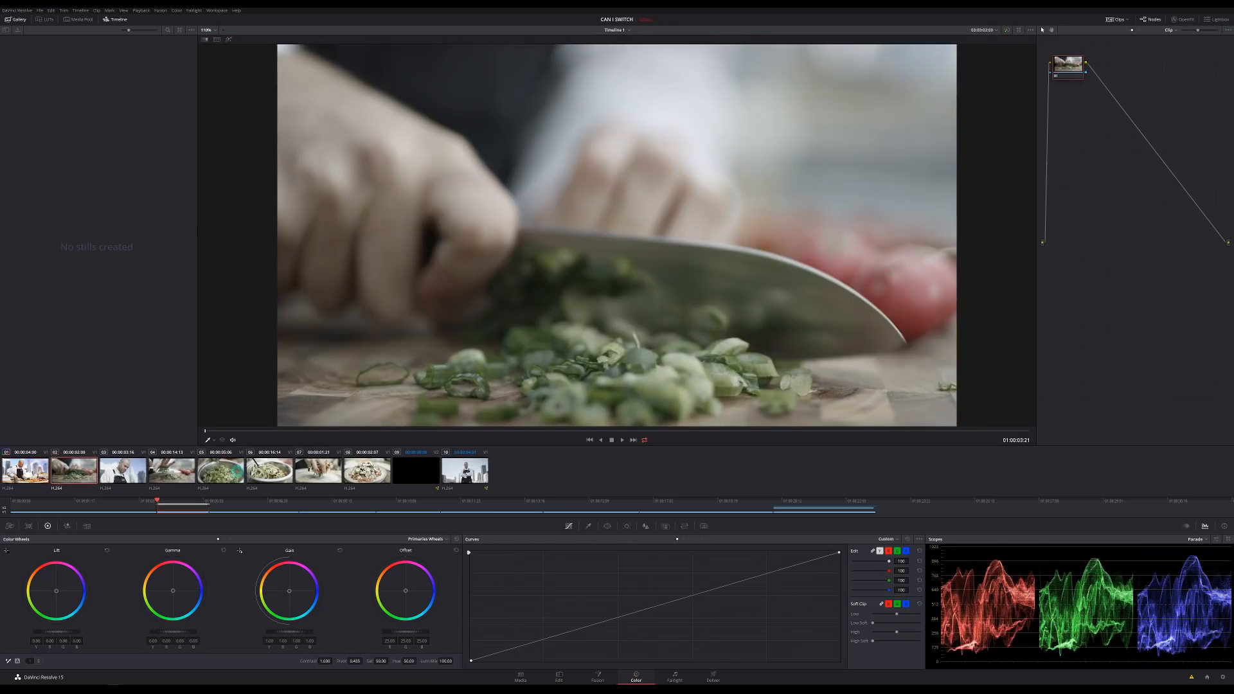
{"action": "left_click", "coordinate": [464, 474], "text": "shift"}
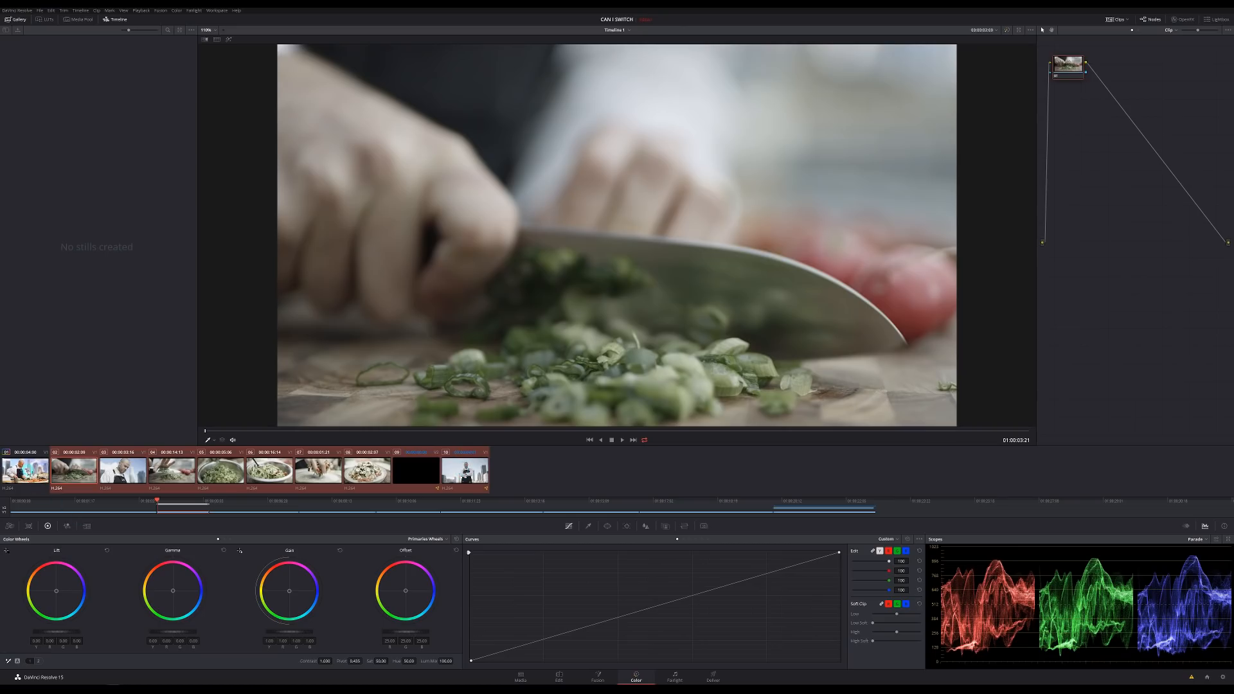
{"action": "middle_click", "coordinate": [28, 474]}
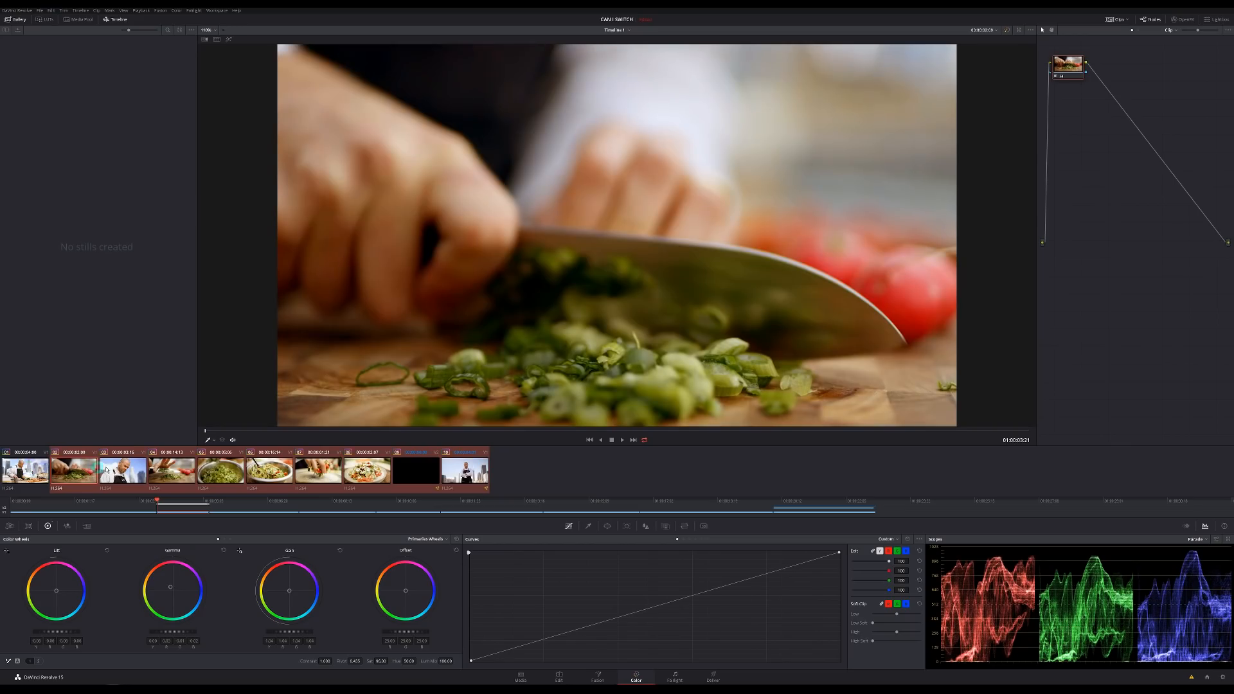
- Review the grade on clips 03 through 10, then reselect clips 02–10
{"action": "left_click", "coordinate": [108, 470]}
{"action": "left_click", "coordinate": [157, 470]}
{"action": "left_click", "coordinate": [267, 471]}
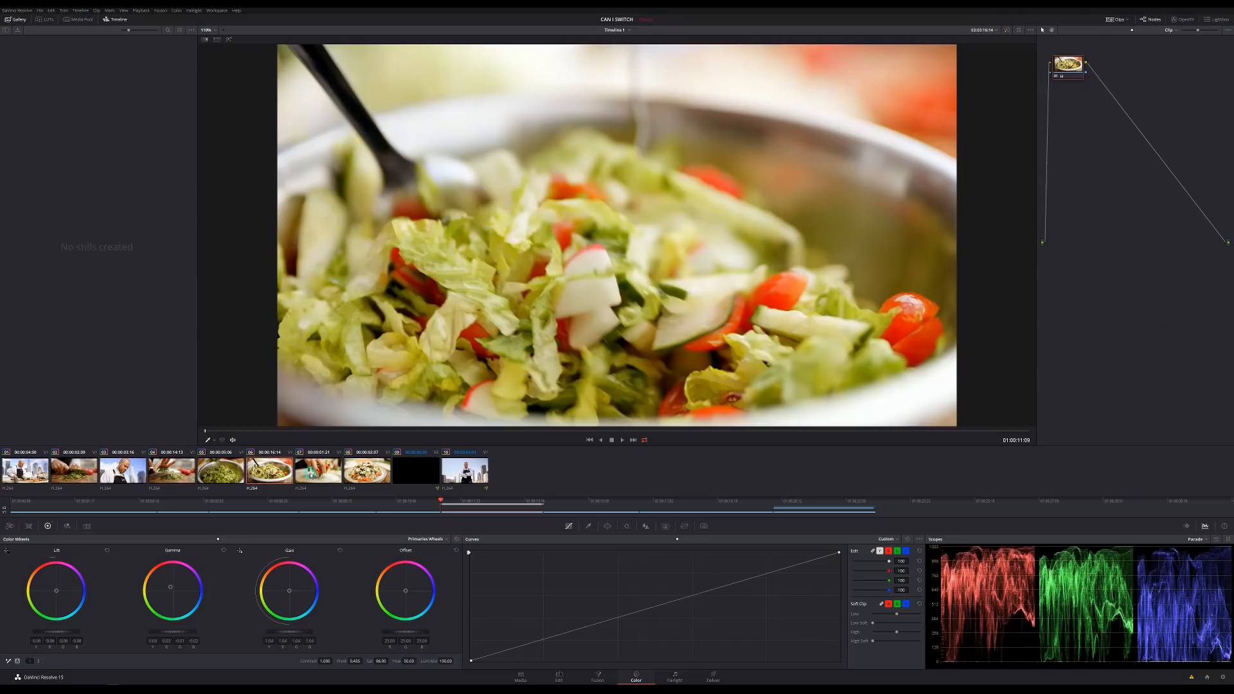
{"action": "left_click", "coordinate": [313, 475]}
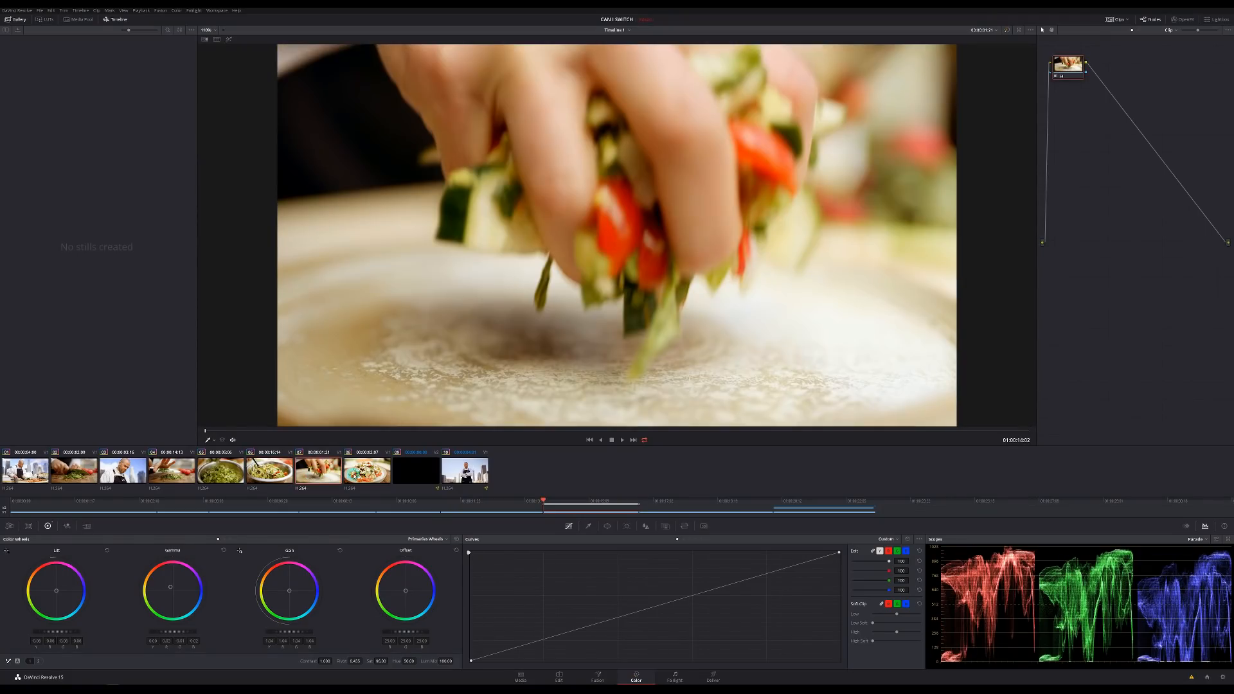
{"action": "left_click", "coordinate": [227, 476]}
{"action": "left_click", "coordinate": [187, 473]}
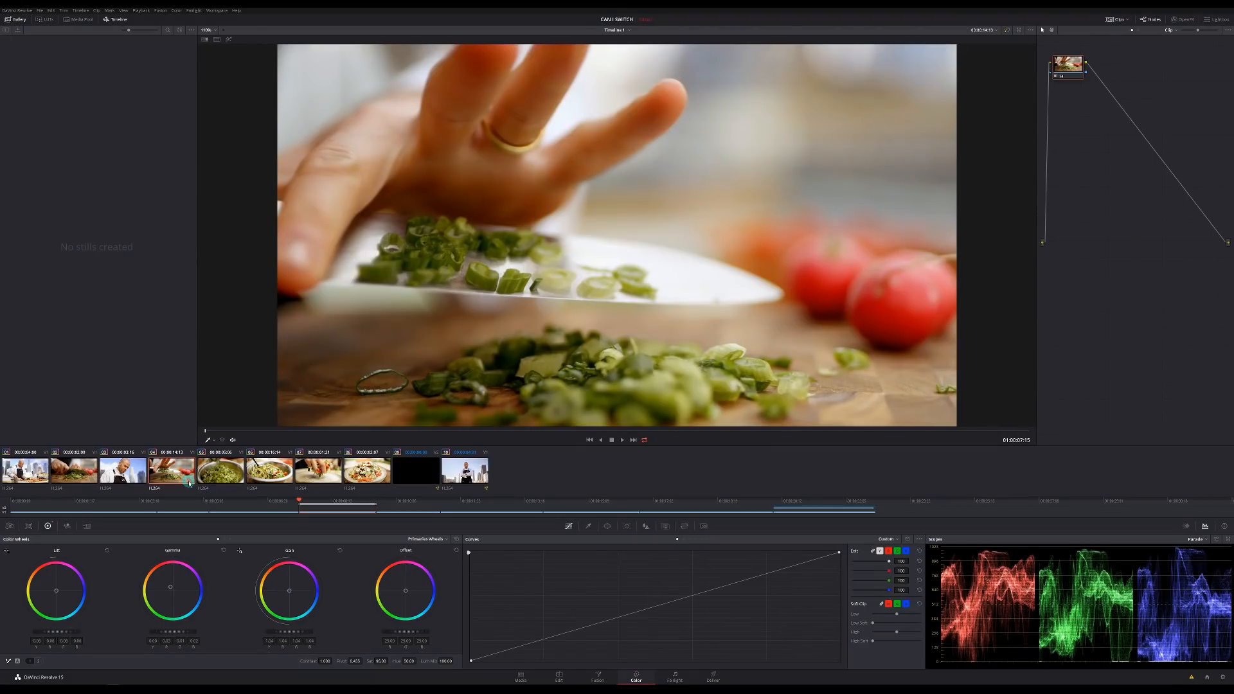
{"action": "left_click", "coordinate": [228, 480]}
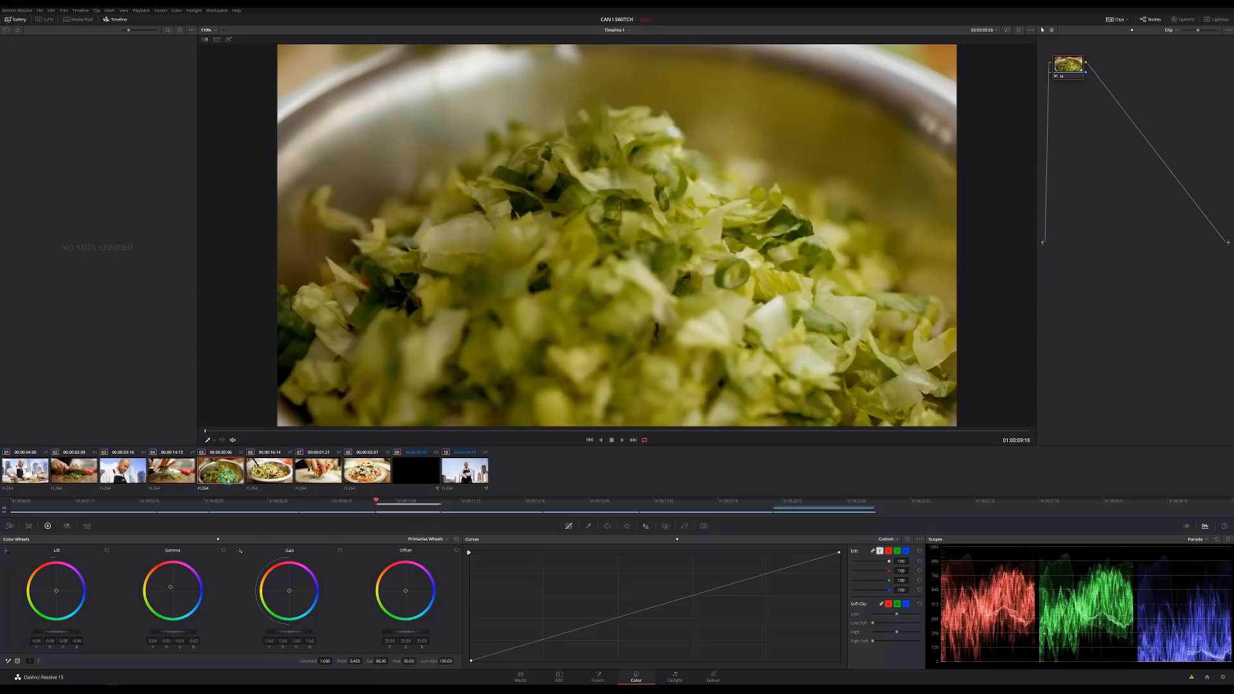
{"action": "left_click", "coordinate": [367, 473]}
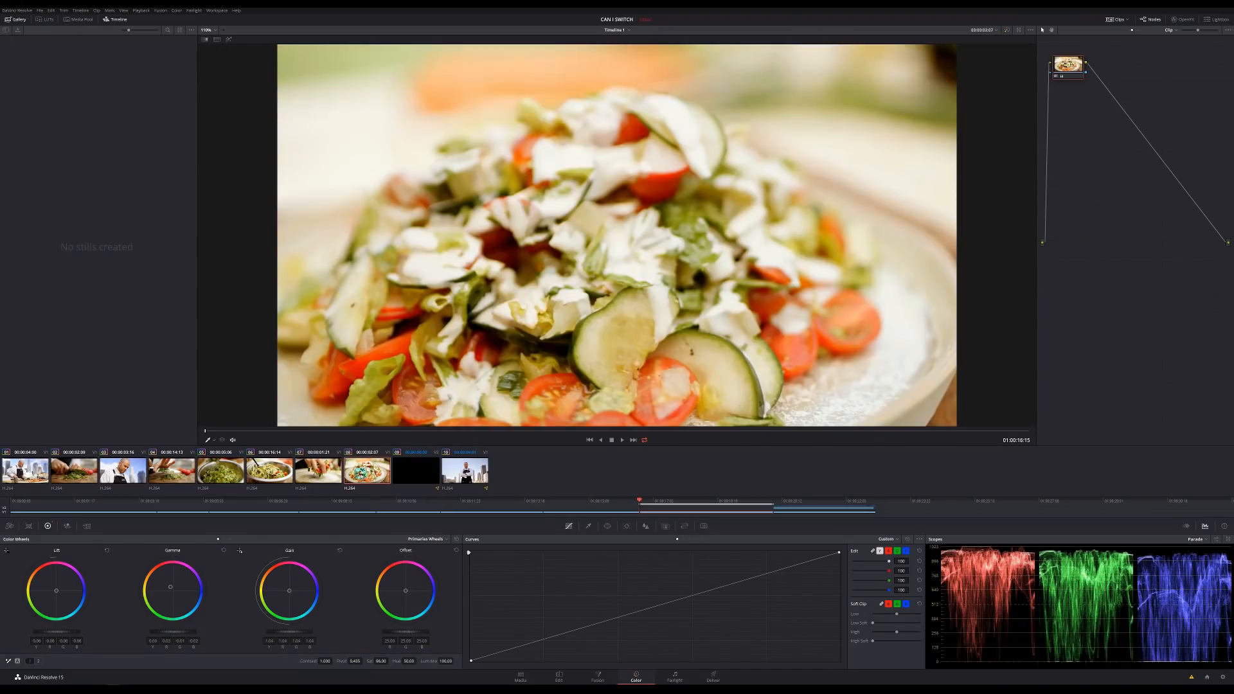
{"action": "left_click", "coordinate": [469, 461]}
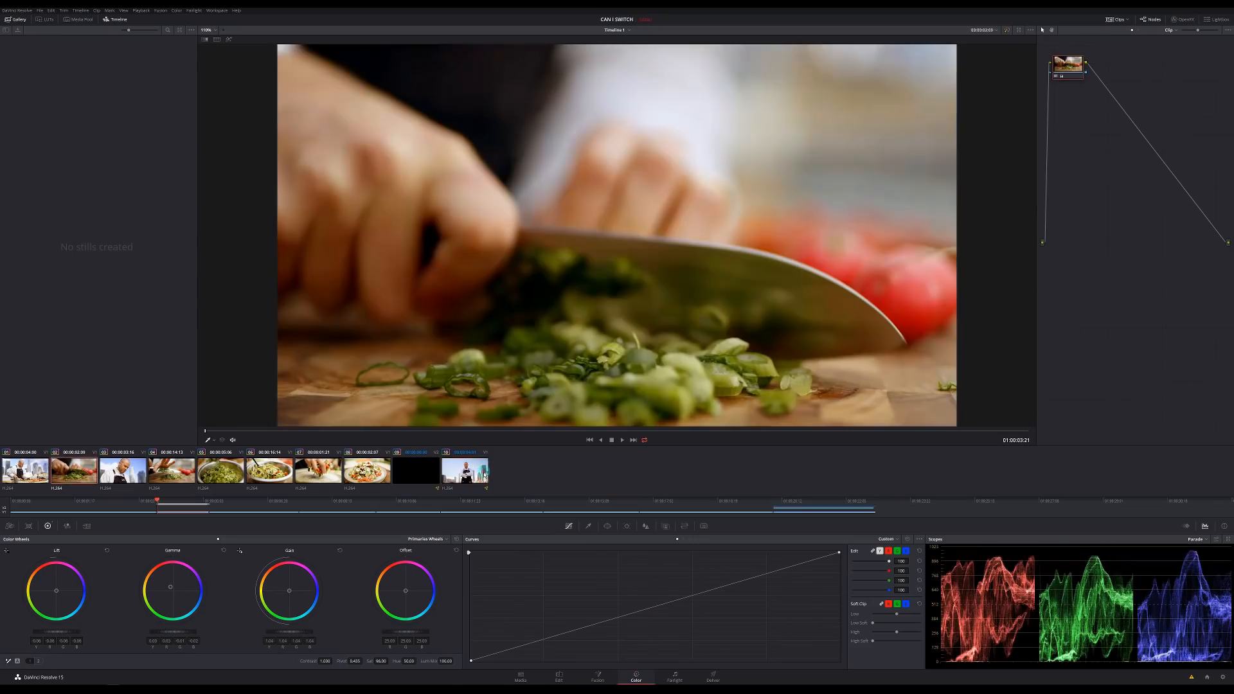
{"action": "left_click", "coordinate": [483, 471], "text": "shift"}
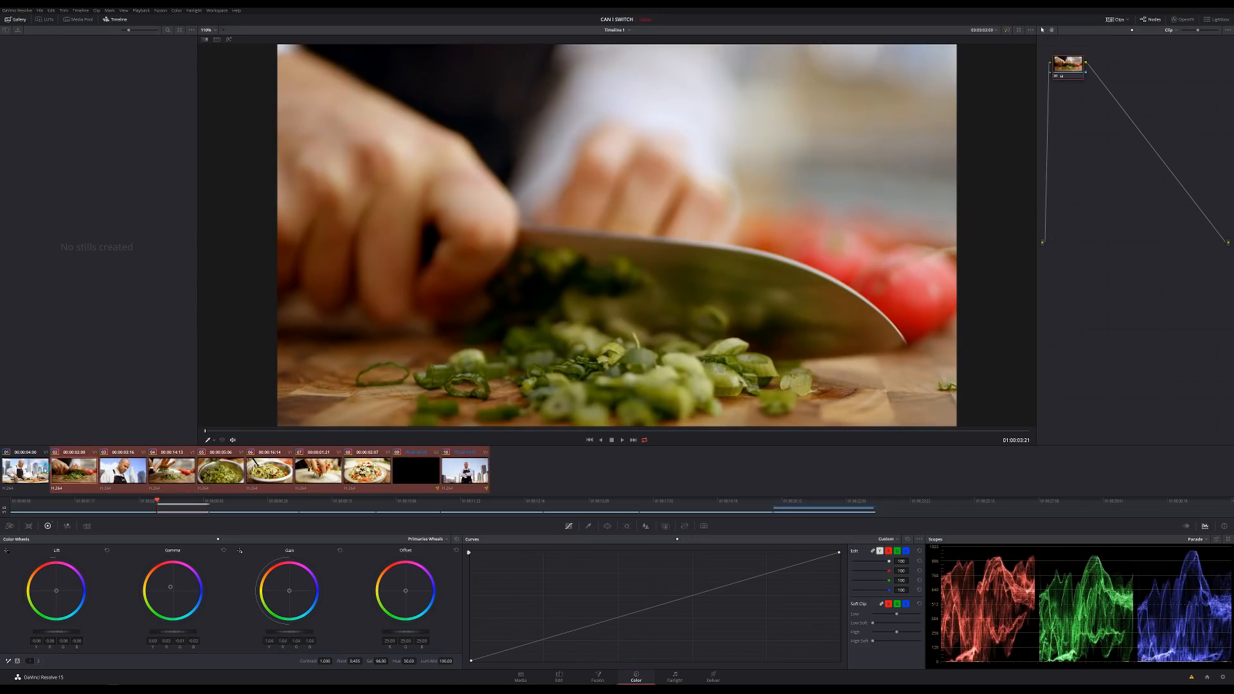
- Apply clip 01's grade to the selected clips from its right-click menu
{"action": "right_click", "coordinate": [42, 472]}
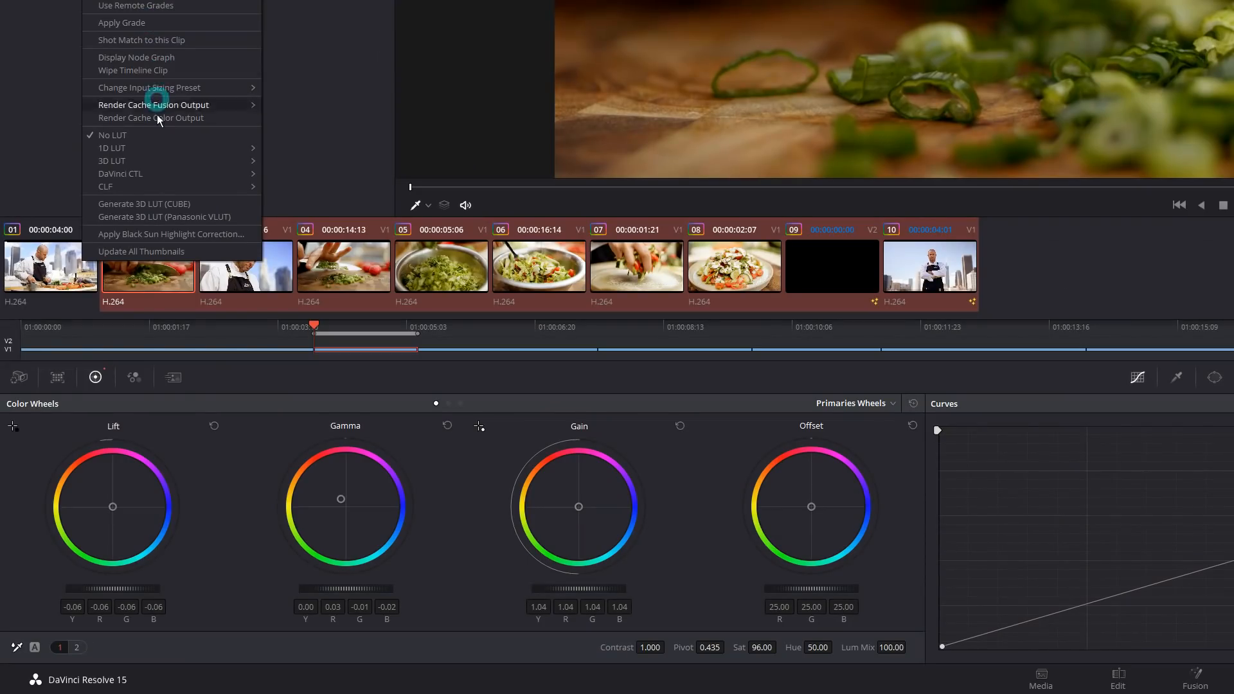
{"action": "left_click", "coordinate": [169, 23]}
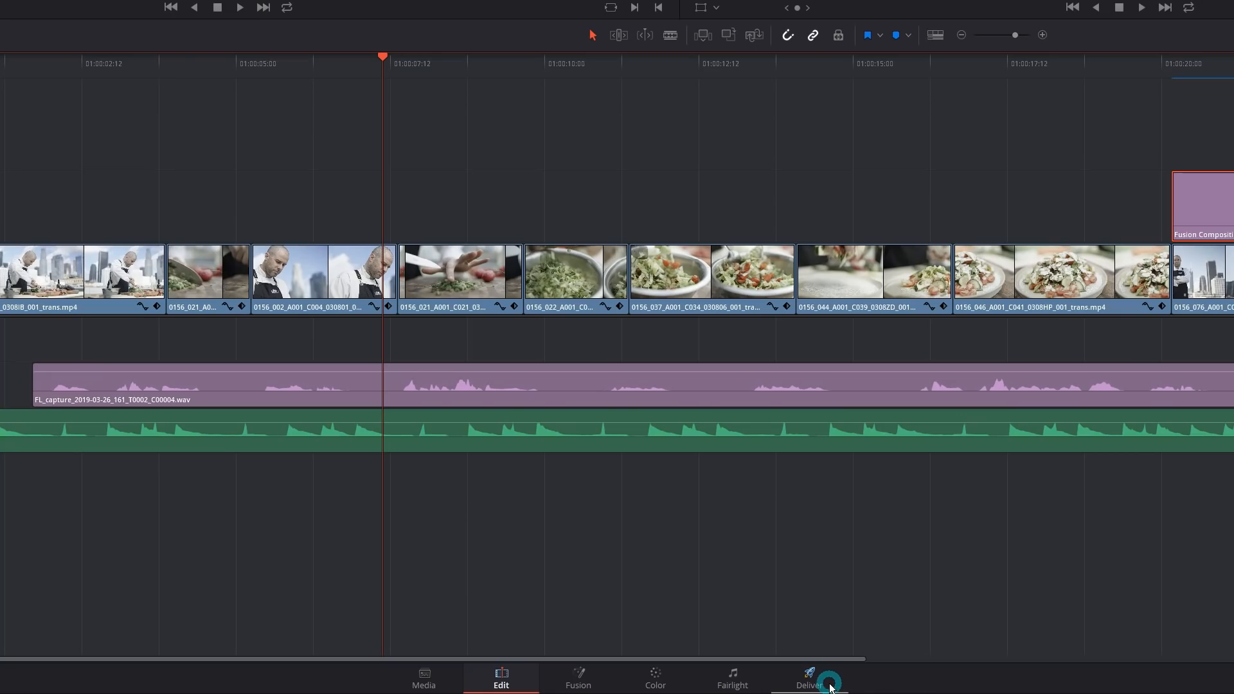
- Load the YouTube 1080p preset on the Deliver page, name it Cooking-YT, and queue it
{"action": "left_click", "coordinate": [829, 685]}
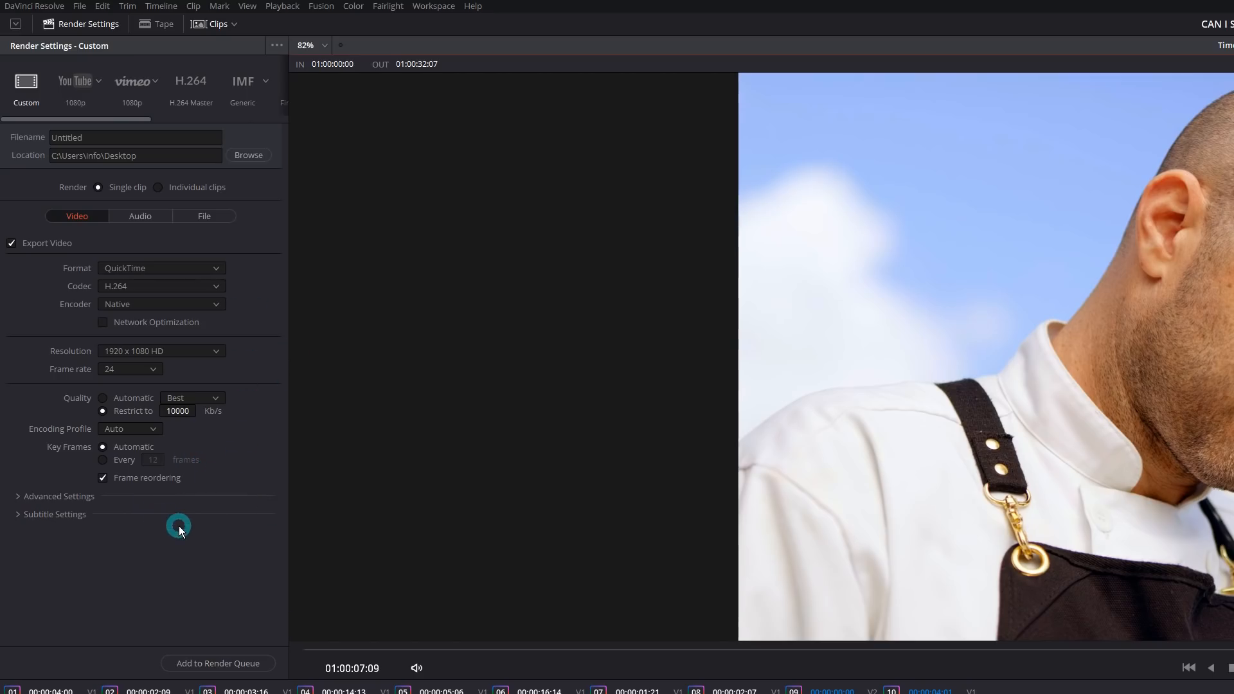
{"action": "left_click", "coordinate": [77, 83]}
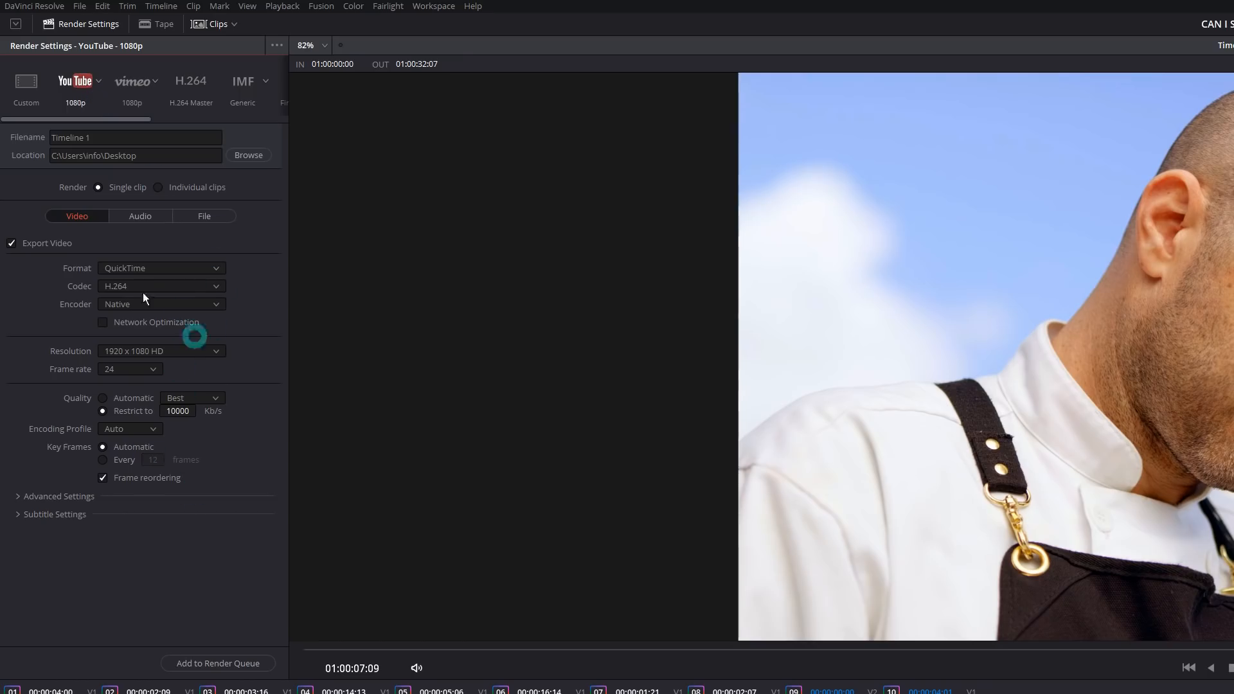
{"action": "left_click", "coordinate": [145, 217]}
{"action": "left_click", "coordinate": [191, 217]}
{"action": "left_click", "coordinate": [119, 142]}
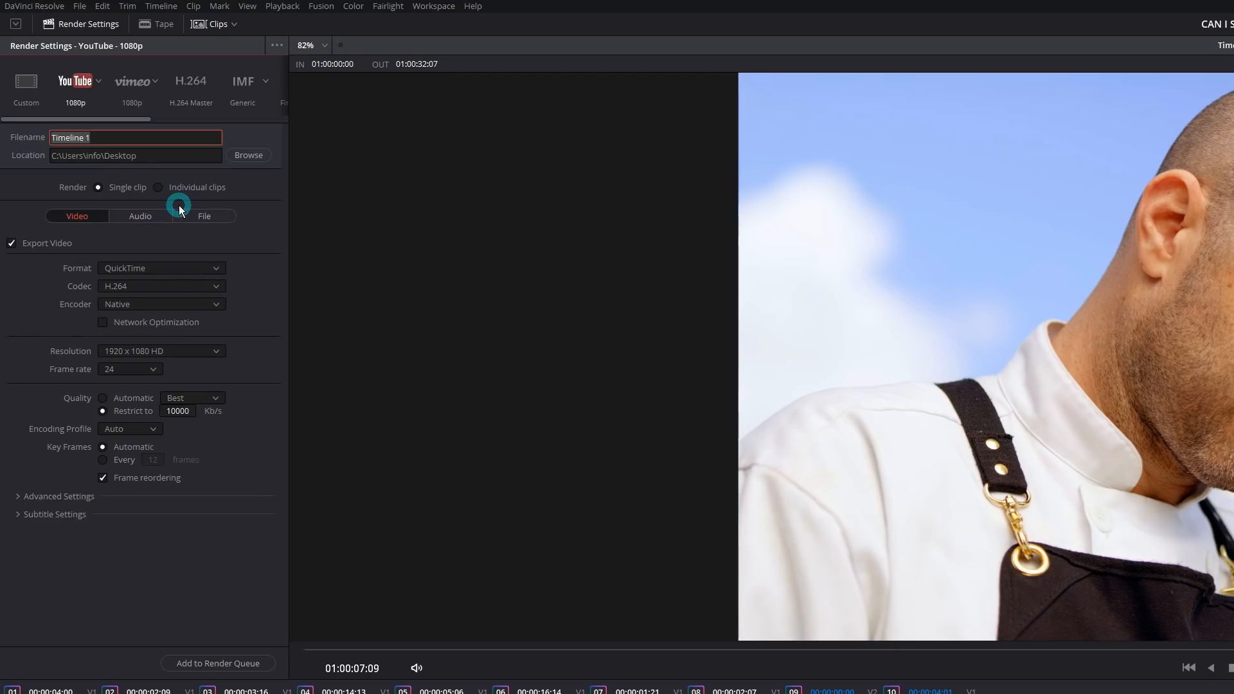
{"action": "type", "text": "Cooking-YT"}
{"action": "left_click", "coordinate": [211, 593]}
{"action": "left_click", "coordinate": [222, 662]}
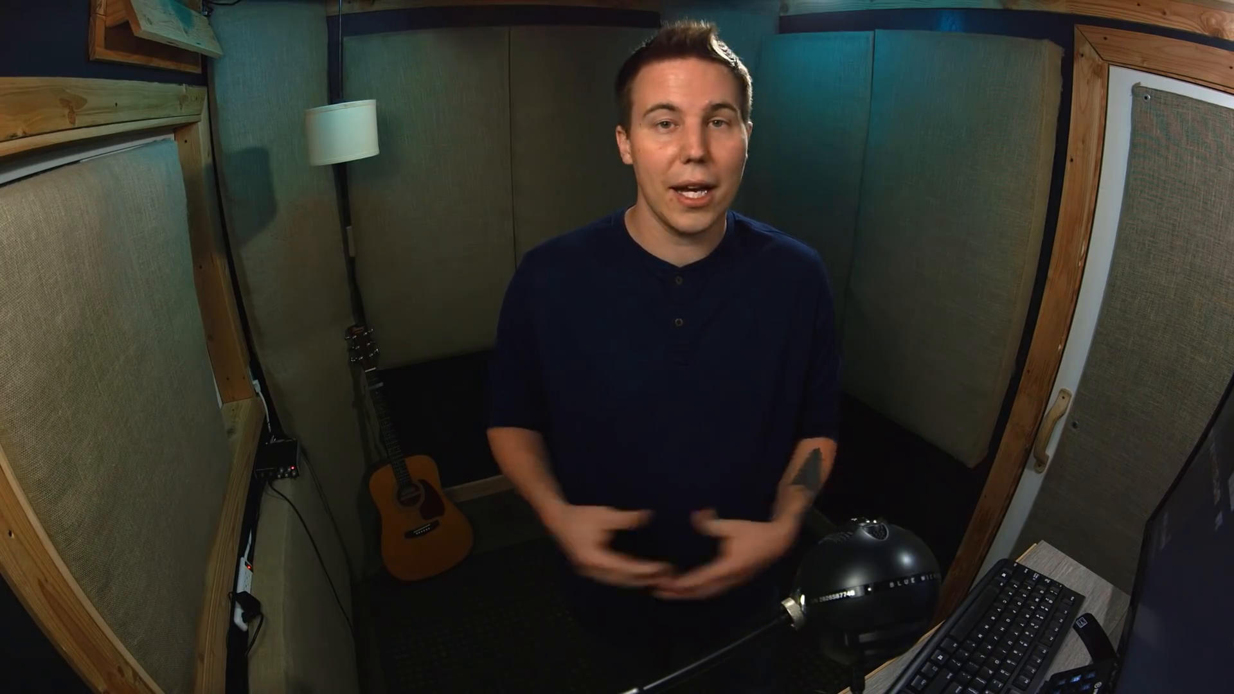
- Queue a Vimeo 720p render job with the default file name cleared
{"action": "left_click", "coordinate": [102, 124]}
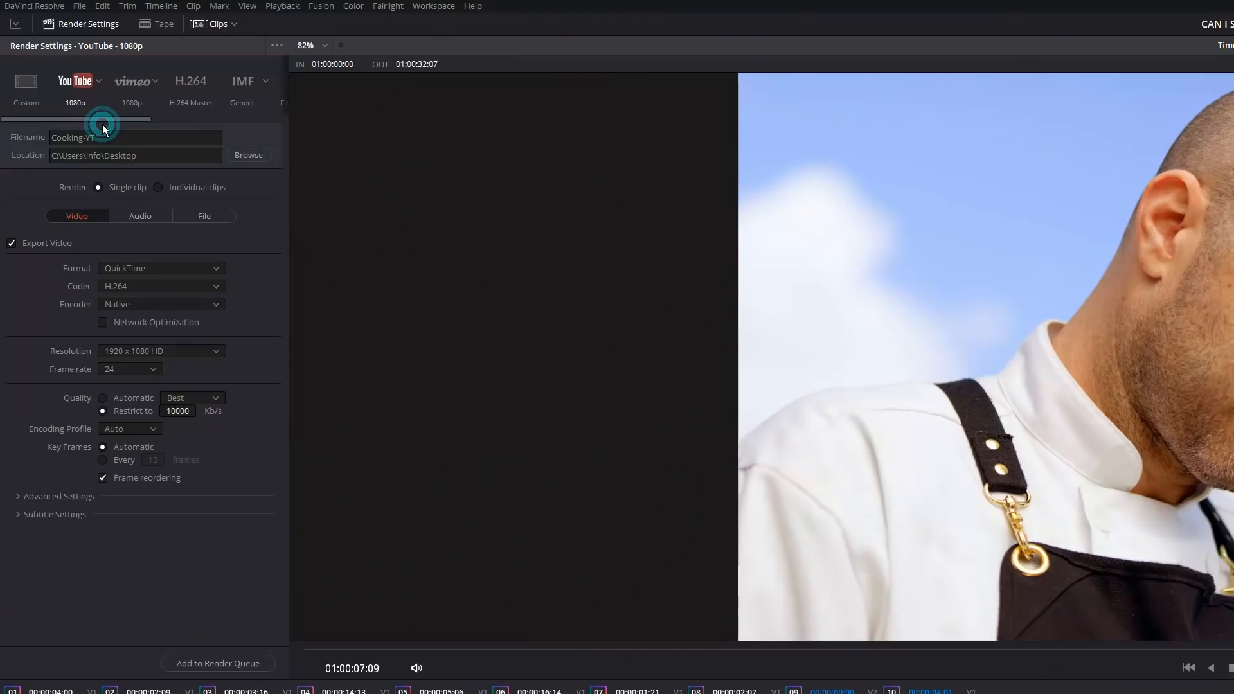
{"action": "left_click", "coordinate": [140, 100]}
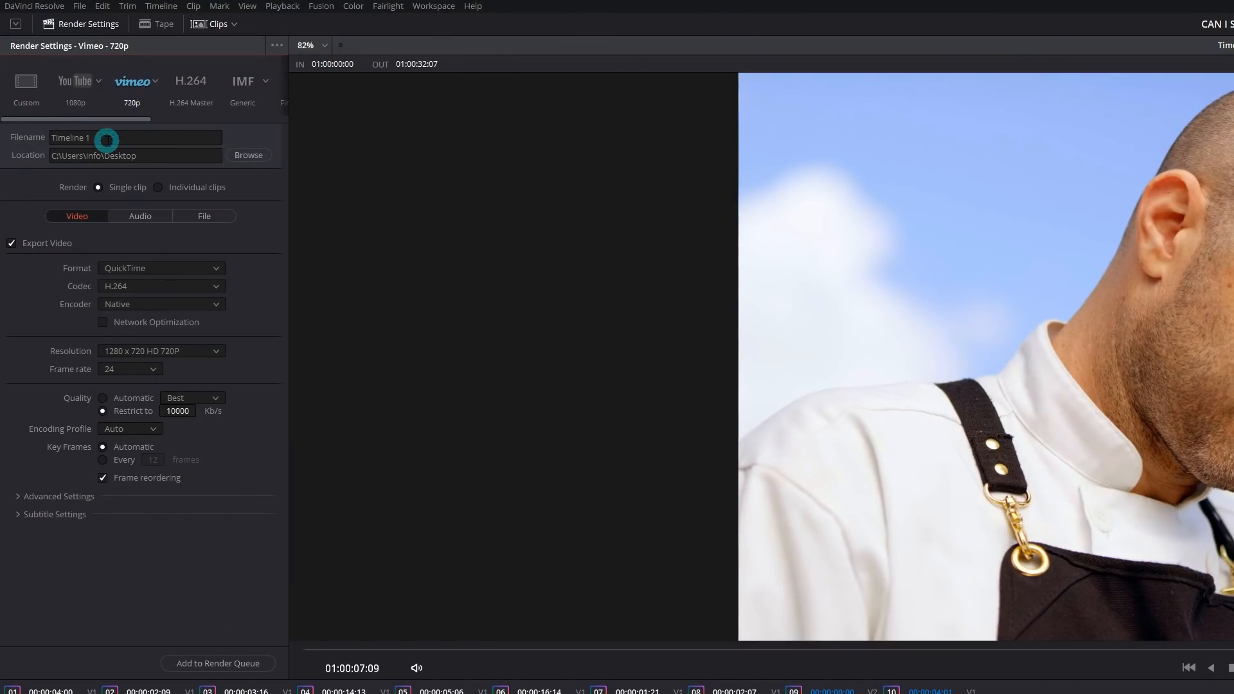
{"action": "left_click_drag", "start_coordinate": [105, 138], "coordinate": [41, 138]}
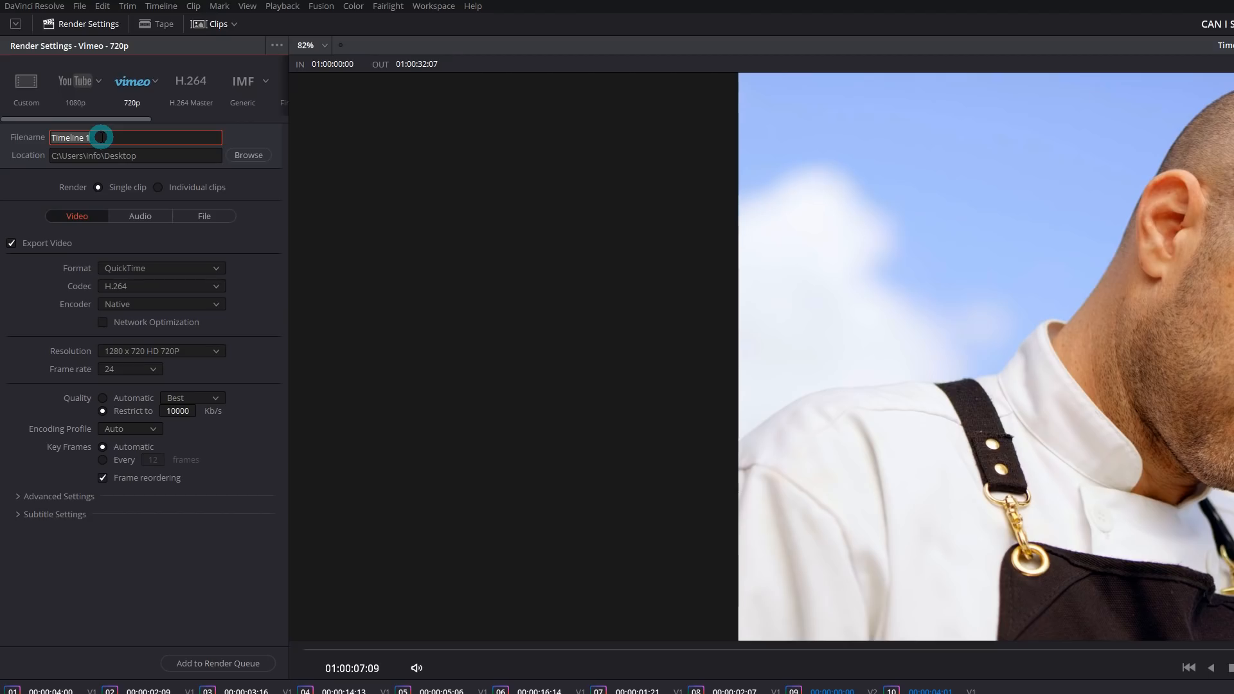
{"action": "key", "text": "BackSpace"}
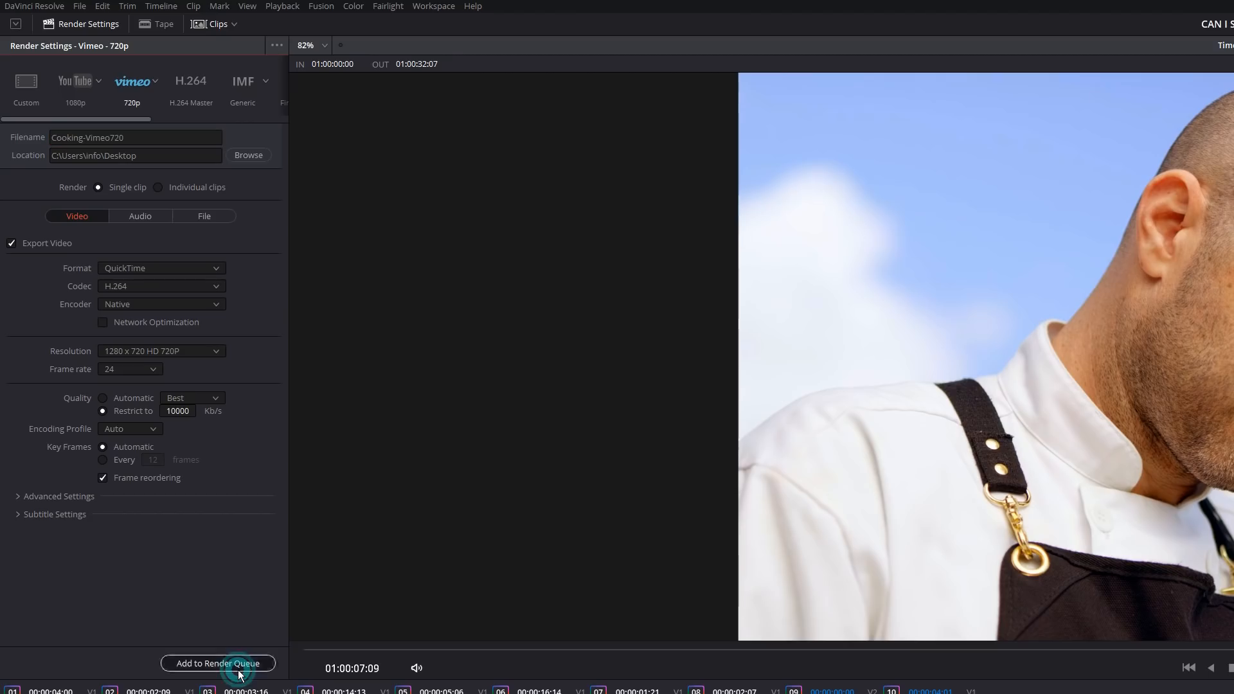
{"action": "left_click", "coordinate": [239, 670]}
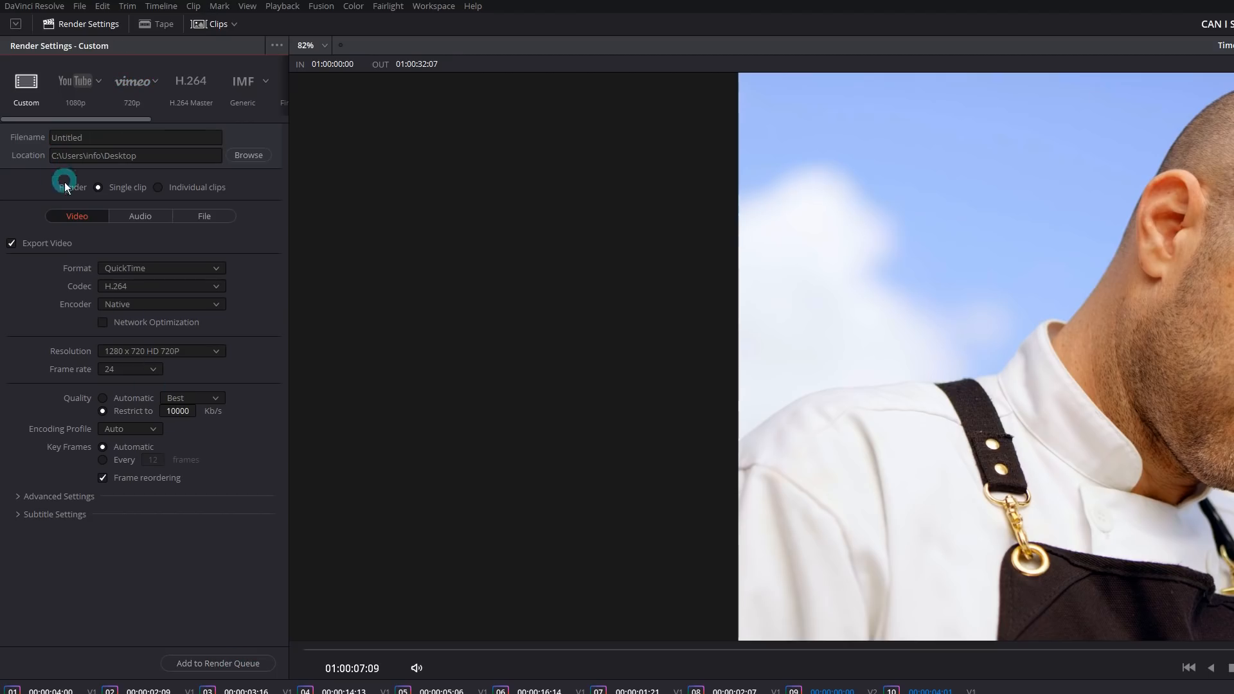
- Queue a GoPro CineForm job named Cooking-Archive and select all three render jobs
{"action": "left_click", "coordinate": [145, 316]}
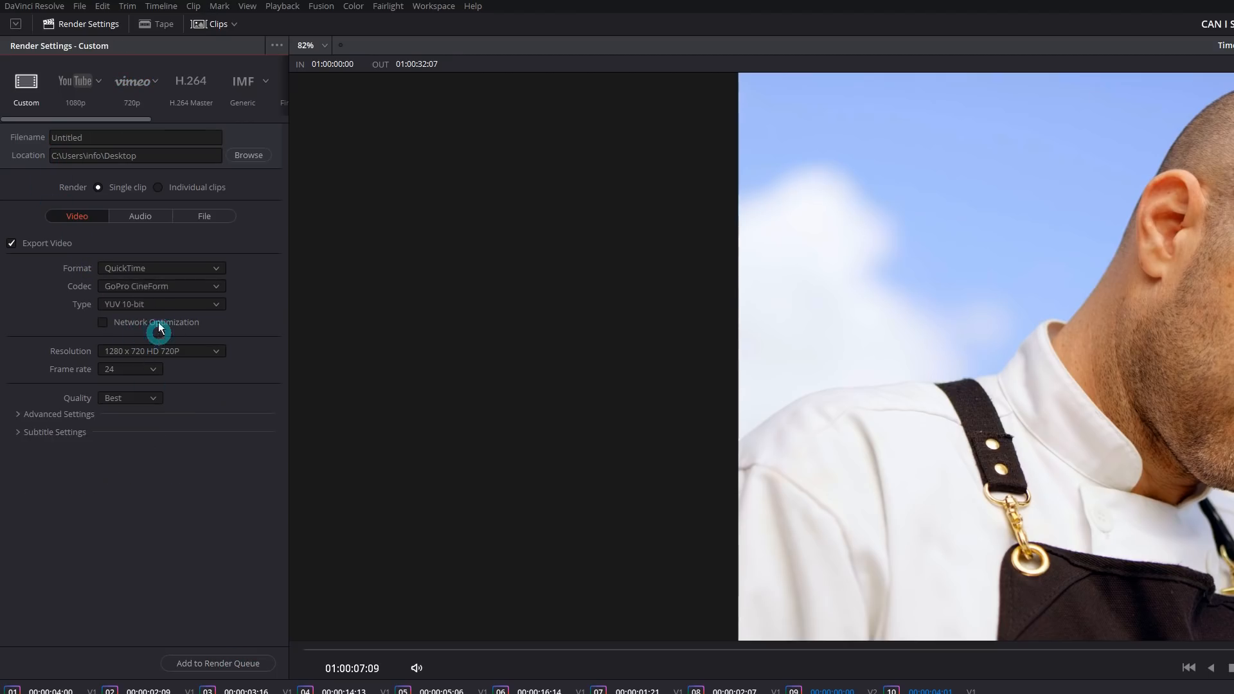
{"action": "left_click", "coordinate": [153, 369]}
{"action": "left_click_drag", "start_coordinate": [97, 138], "coordinate": [43, 136]}
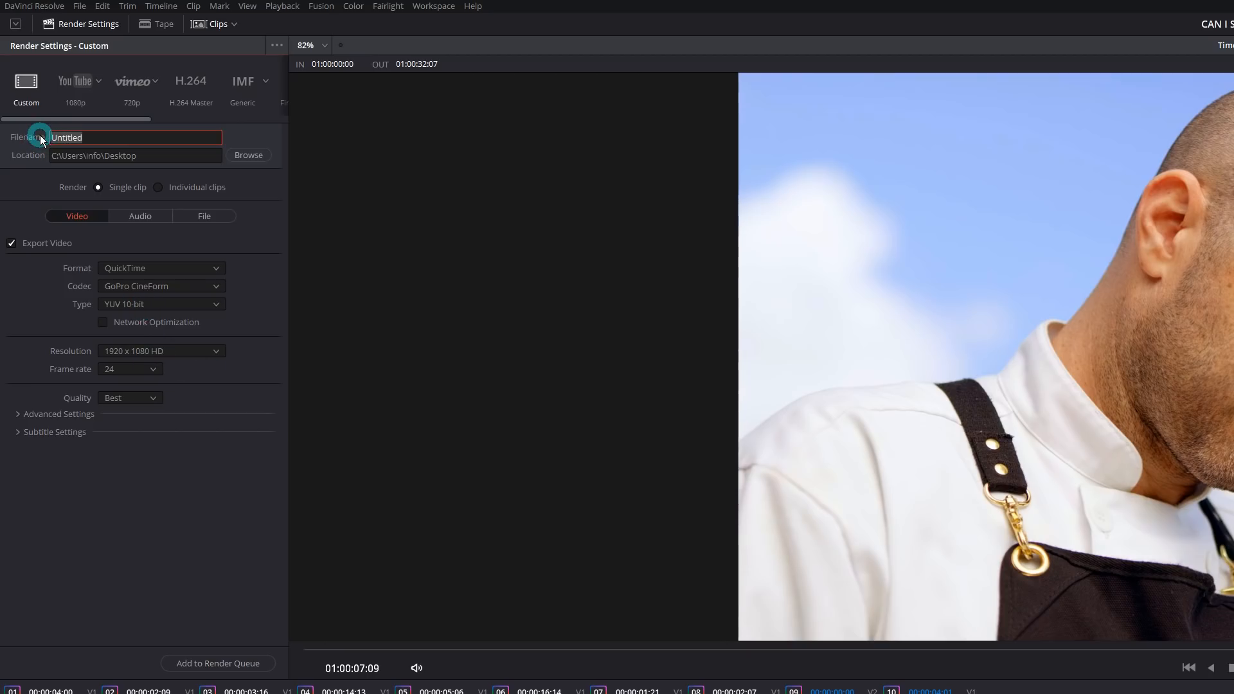
{"action": "type", "text": "Cooking-Archive"}
{"action": "left_click", "coordinate": [251, 664]}
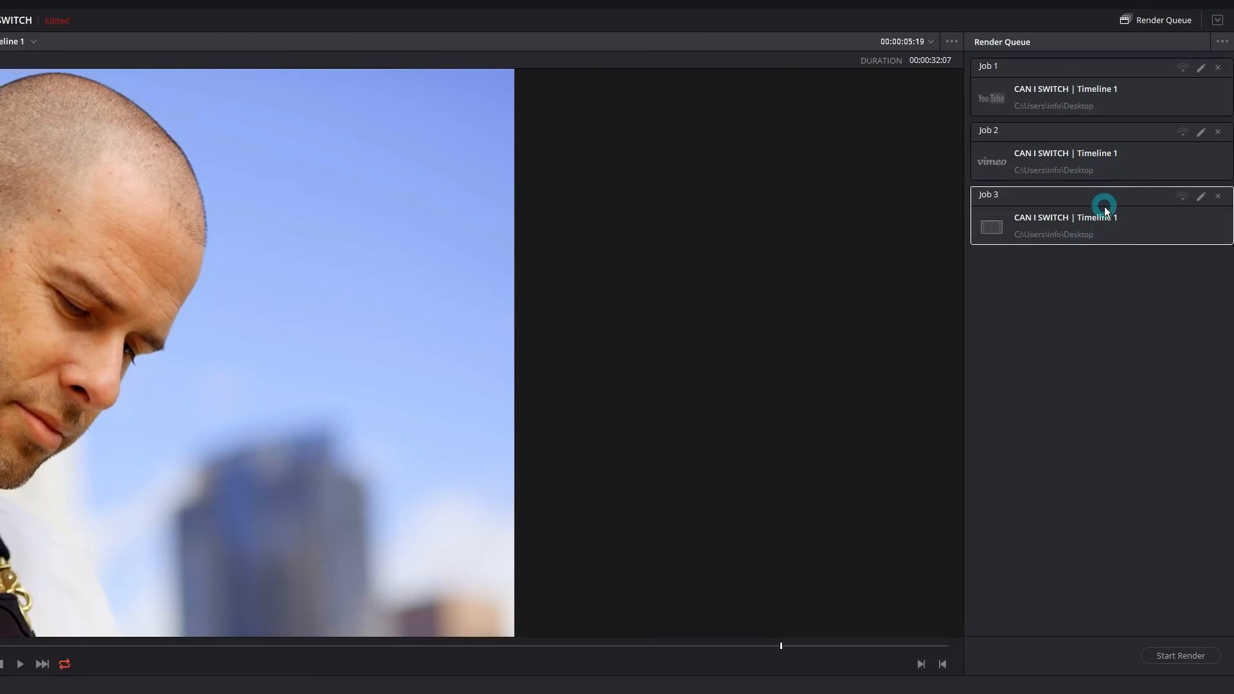
{"action": "left_click", "coordinate": [1107, 283]}
{"action": "left_click_drag", "start_coordinate": [1099, 259], "coordinate": [1055, 73]}
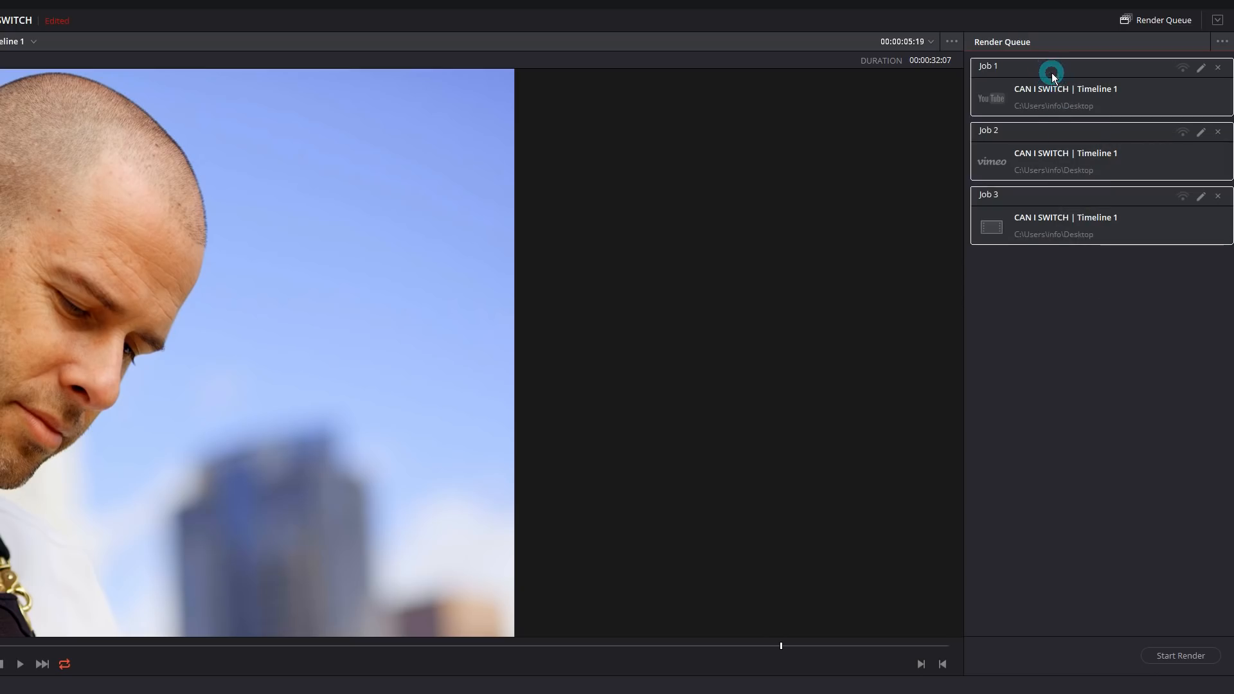